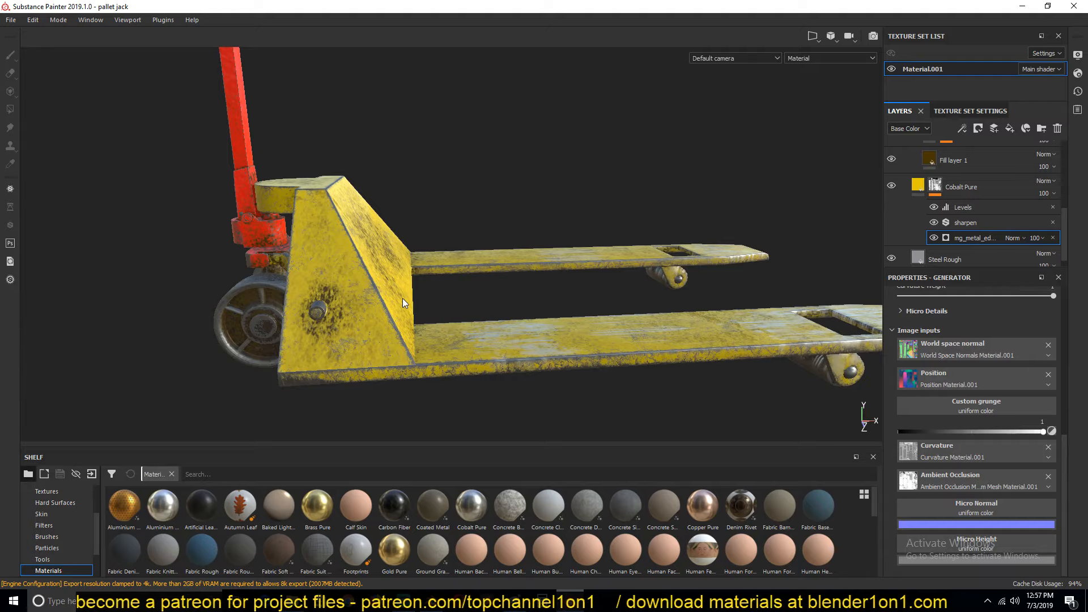
- Switch to Blender and delete the Ambient Occlusion, Geometry and ColorRamp nodes from Material.001
scroll(390, 245, "down", 8)
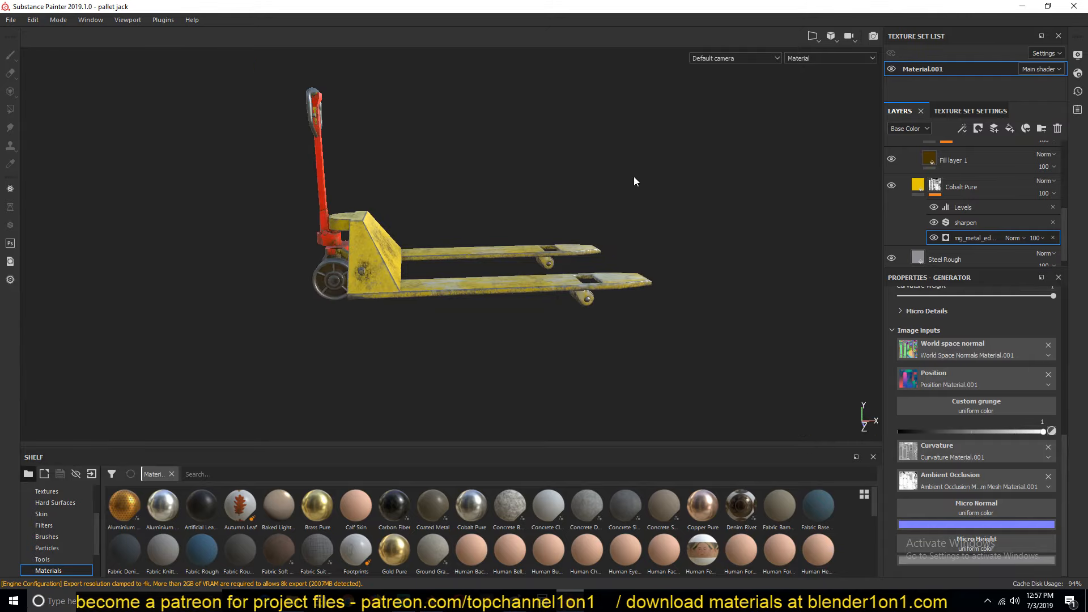
left_click(1022, 7)
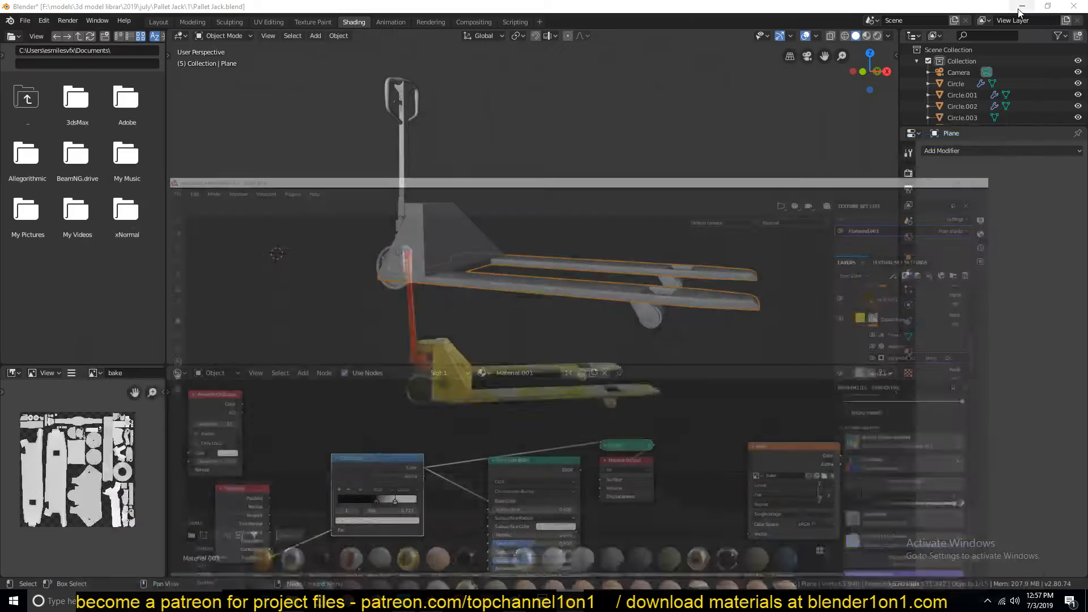
middle_click_drag(593, 205, 518, 209)
middle_click_drag(550, 428, 663, 393)
middle_click_drag(427, 459, 390, 474)
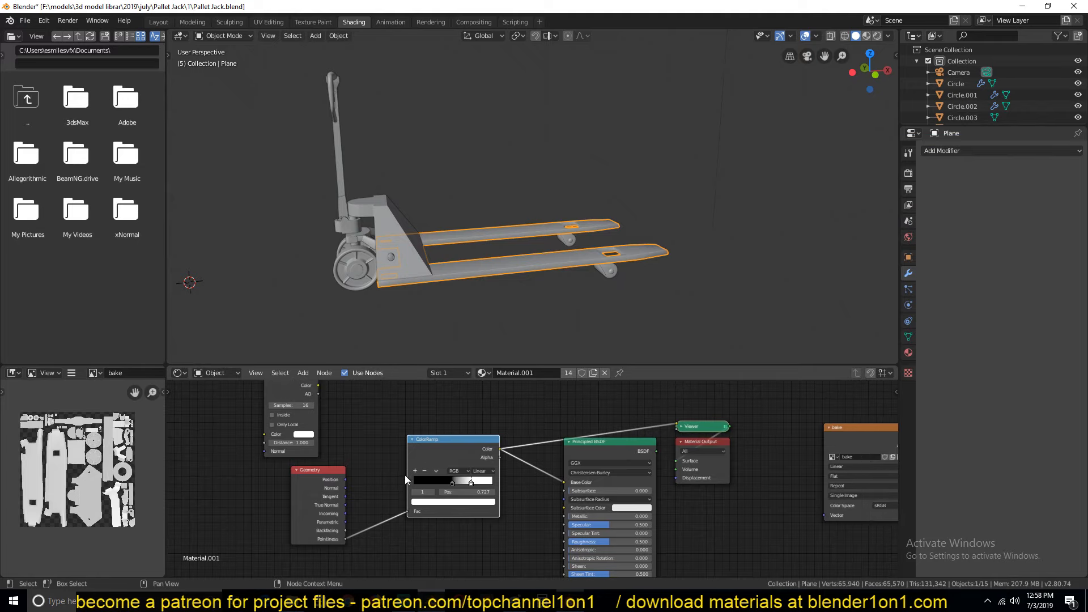
scroll(487, 430, "down", 2)
left_click_drag(492, 413, 285, 548)
key("x")
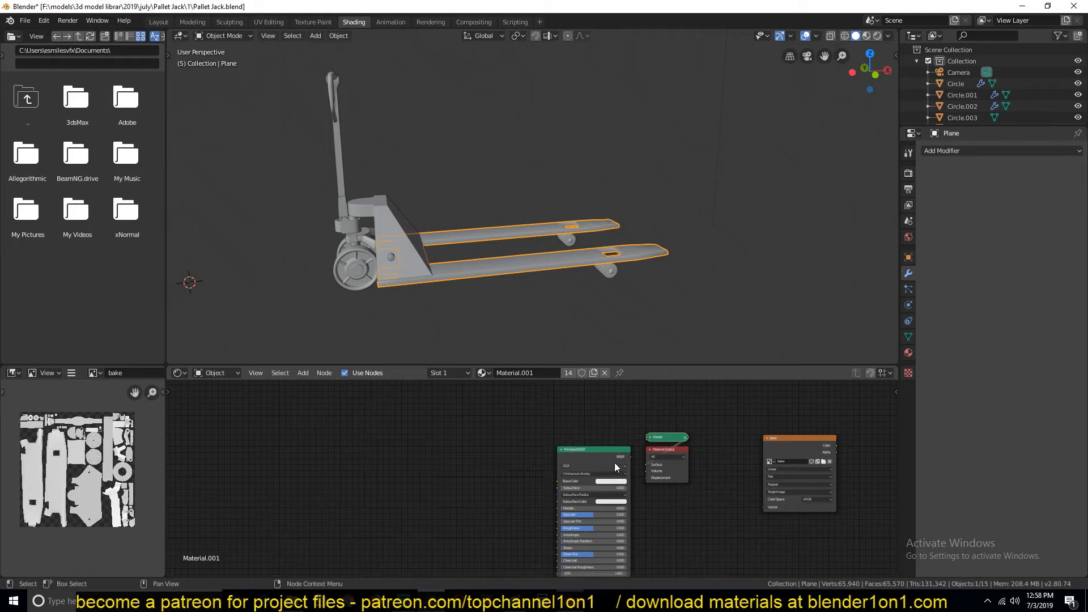
- Set the render engine to Eevee and preview the Principled BSDF material with LookDev viewport shading
left_click(908, 173)
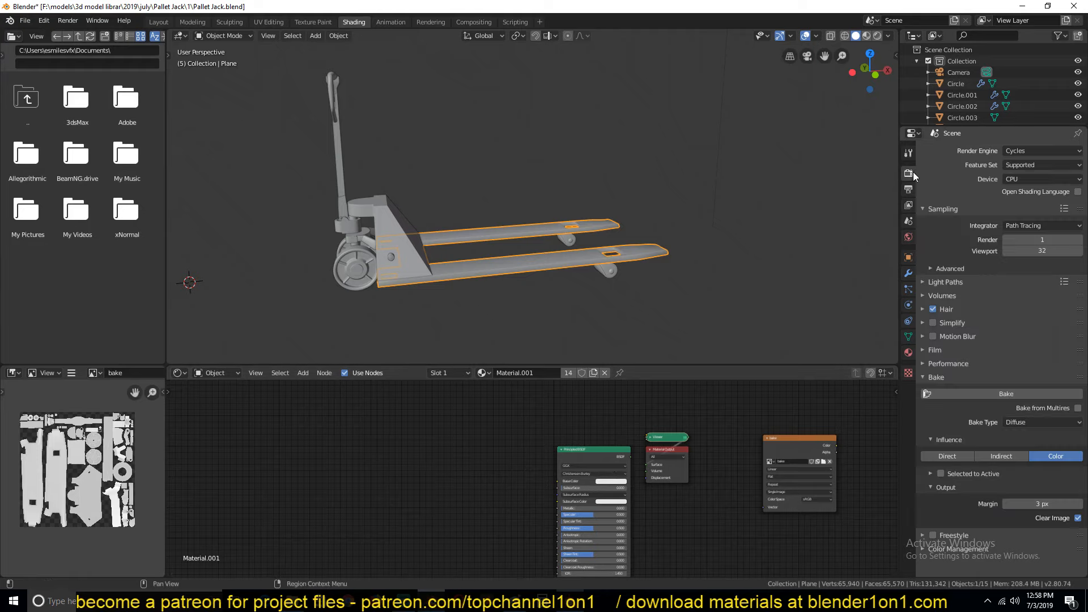
left_click(1014, 151)
left_click(1013, 164)
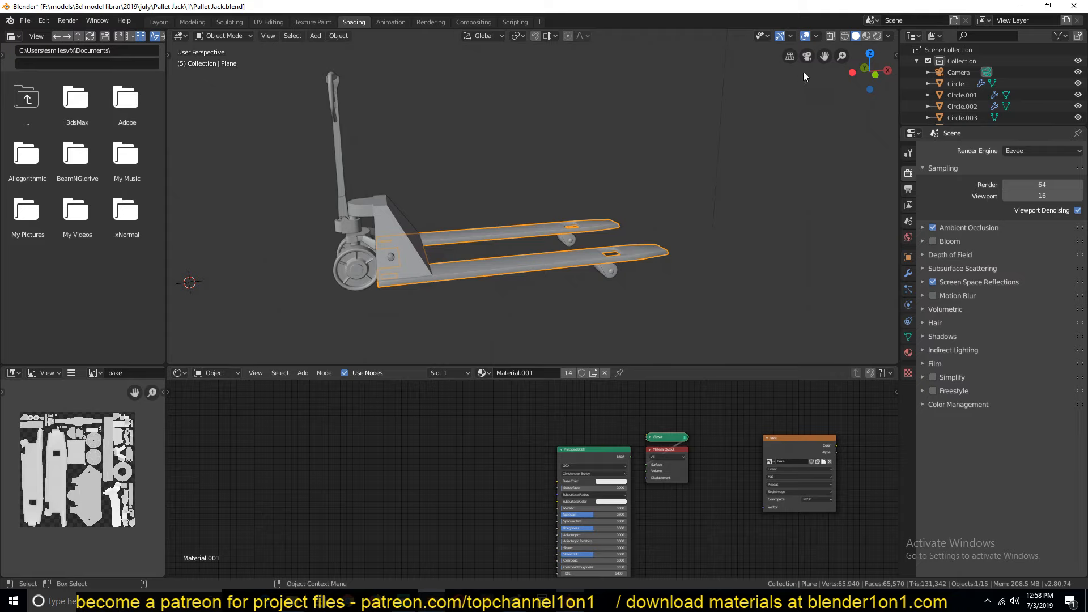
left_click(865, 36)
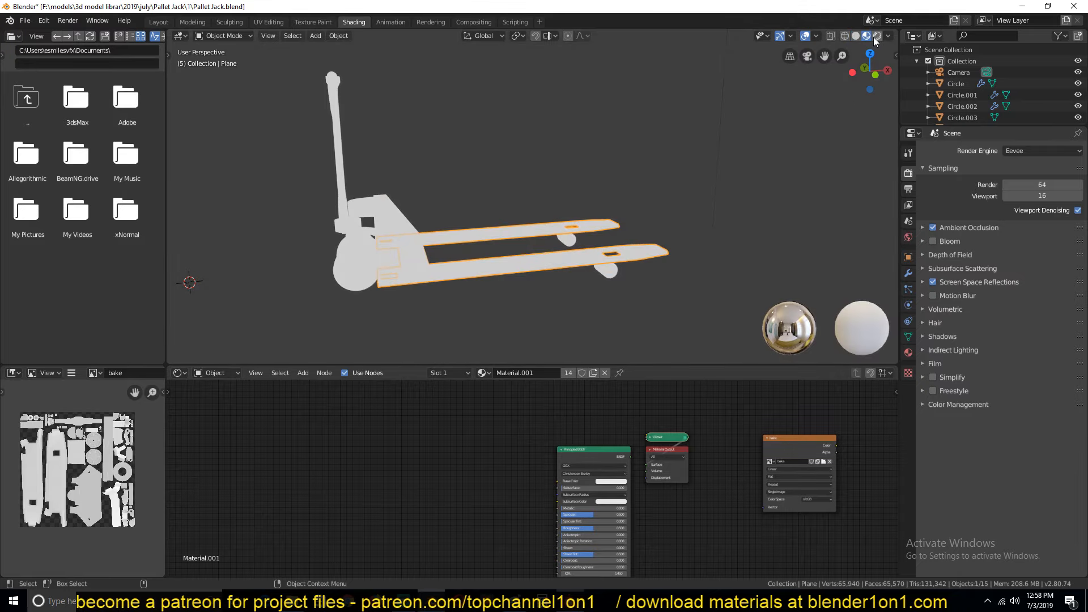
middle_click_drag(614, 239, 552, 274)
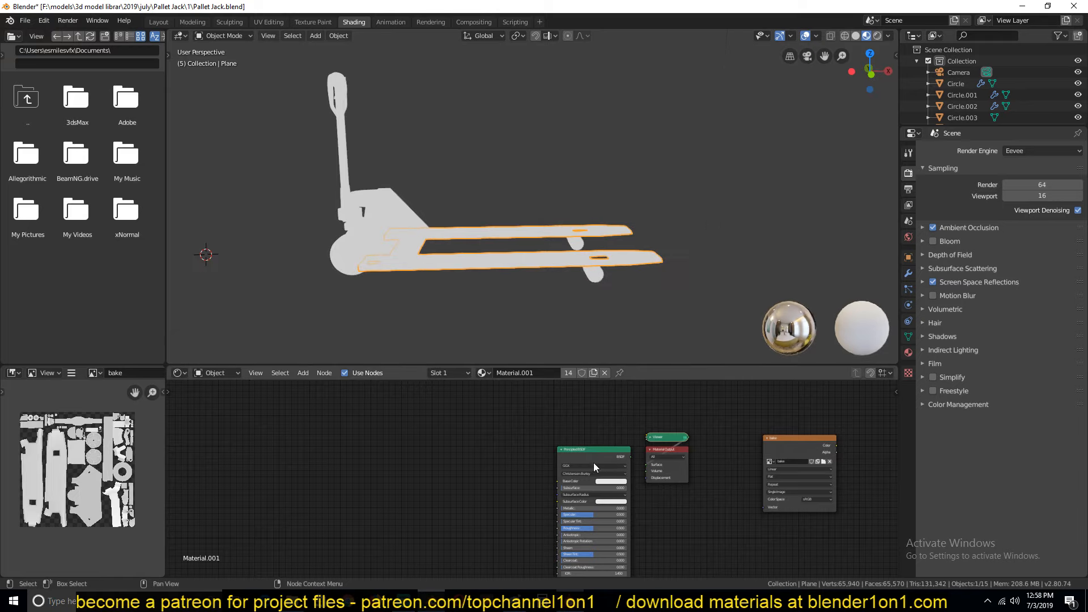
middle_click_drag(592, 462, 550, 434)
left_click(552, 433, "ctrl+shift")
- Add an Image Texture node to Material.001 and assign the bake image to it
scroll(498, 434, "left", 3, "ctrl")
key("shift+a")
mouse_move(349, 486)
left_click(486, 394)
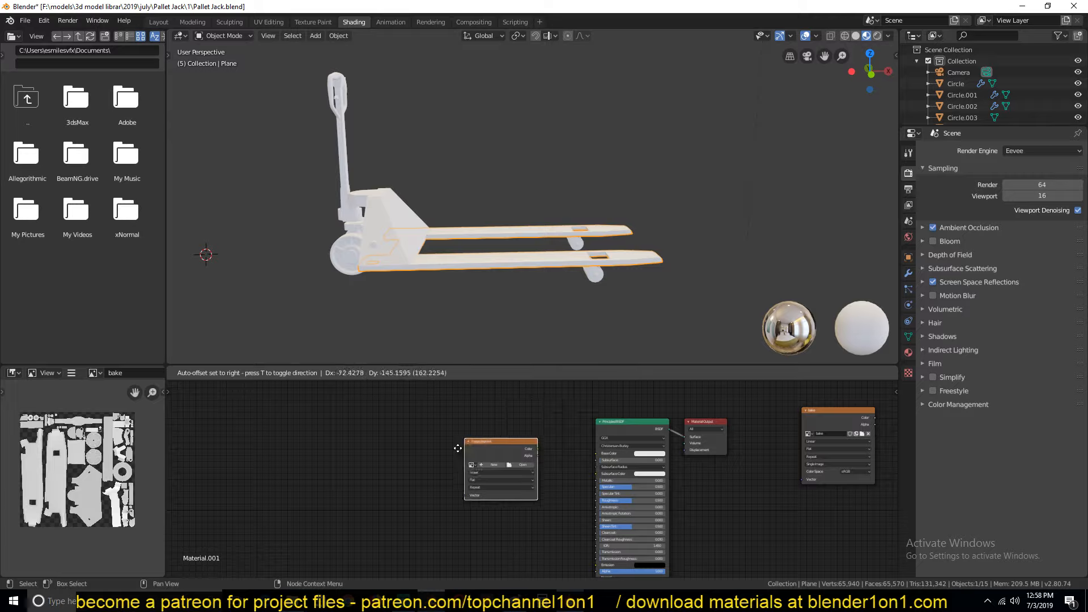
left_click(479, 492)
left_click(260, 147)
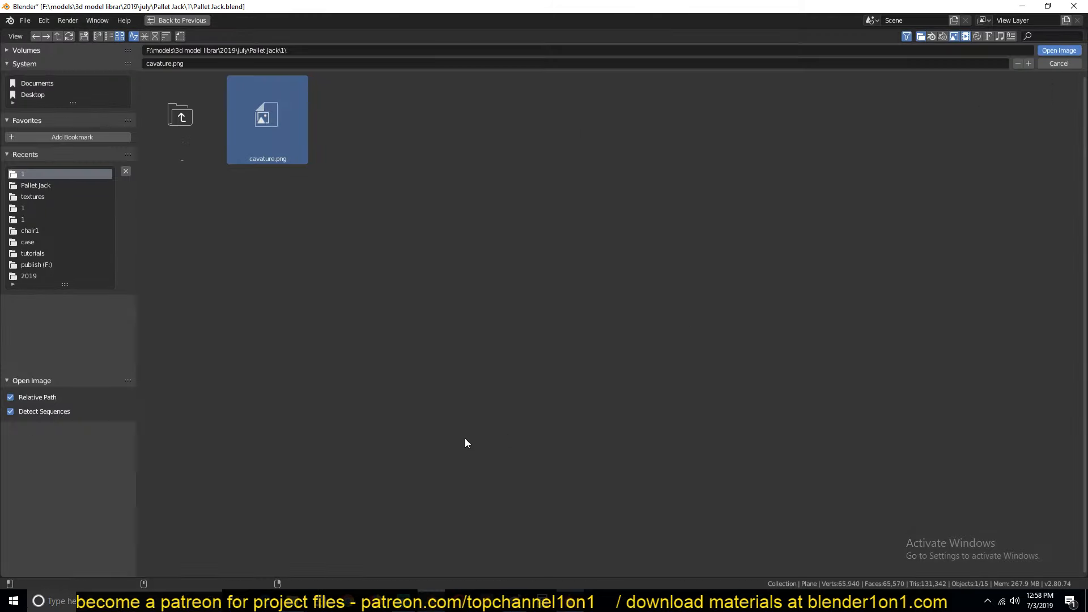
key("Escape")
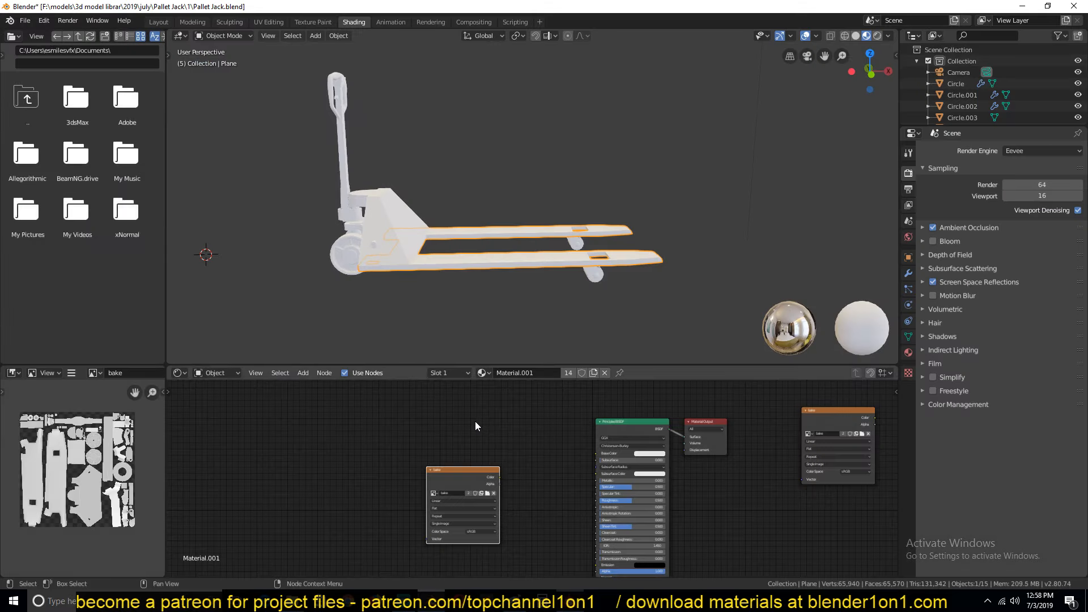
- Preview the bake image node on the pallet jack through a Viewer node and move it farther from the Principled BSDF
left_click(467, 484, "ctrl+shift")
mouse_move(463, 475)
left_mouse_down()
mouse_move(404, 464)
mouse_move(355, 424)
left_mouse_up()
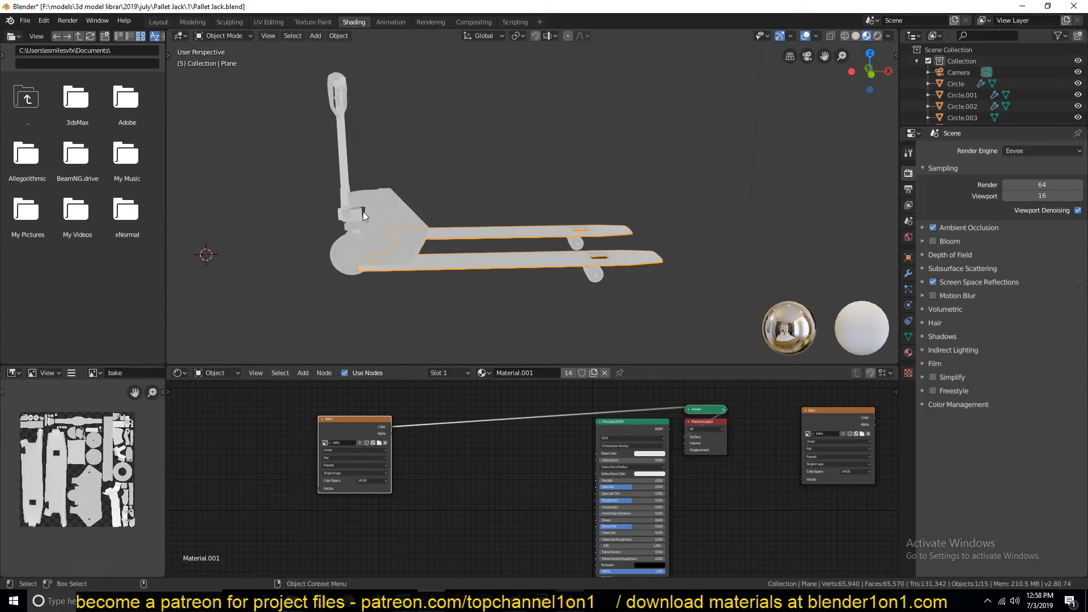
scroll(363, 212, "up", 4)
middle_click_drag(363, 212, 436, 250)
key("alt+a")
scroll(569, 205, "down", 3)
scroll(444, 207, "down", 2)
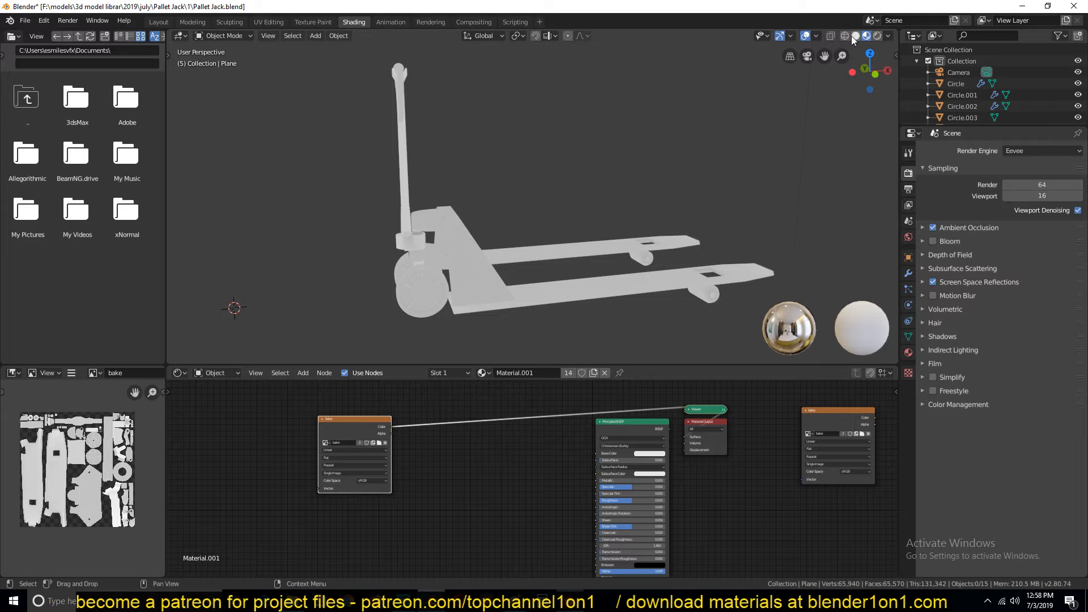
- Turn on the Face Orientation overlay for the pallet jack model
left_click(816, 36)
left_click(815, 35)
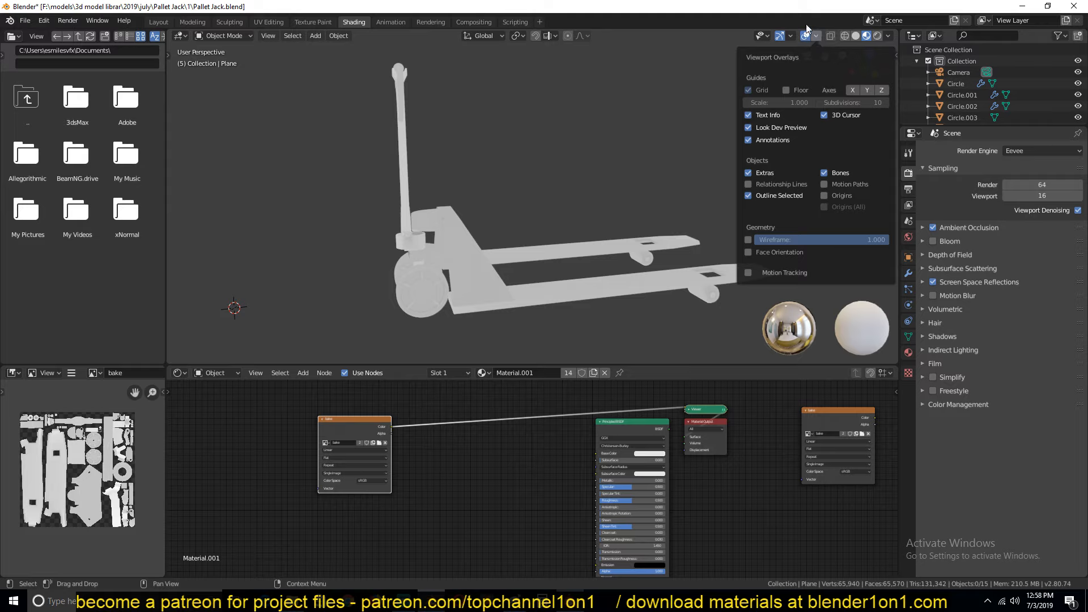
left_click(749, 252)
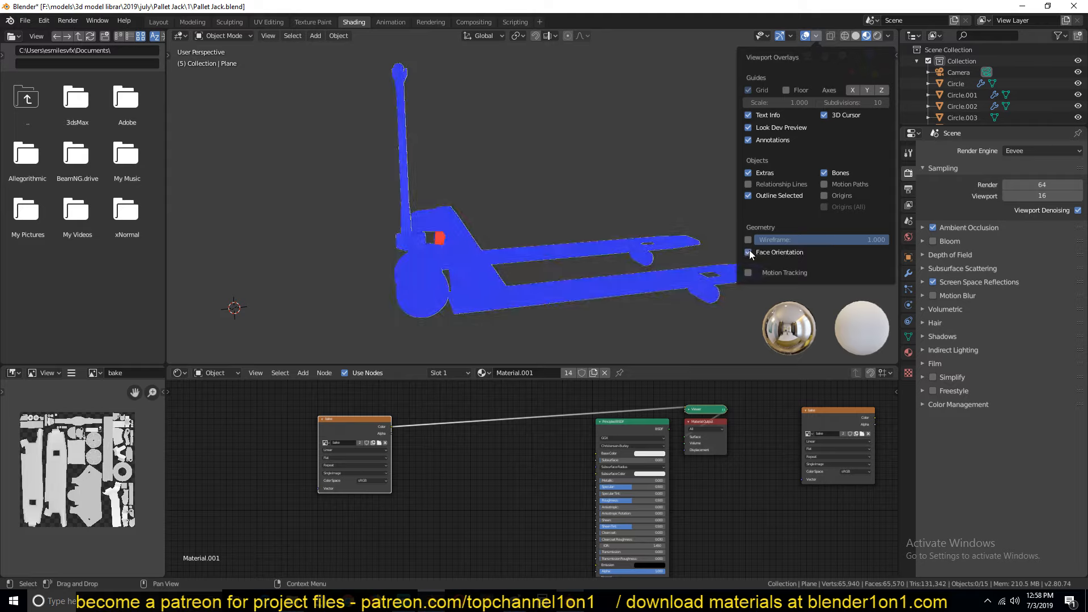
middle_click_drag(474, 209, 513, 179)
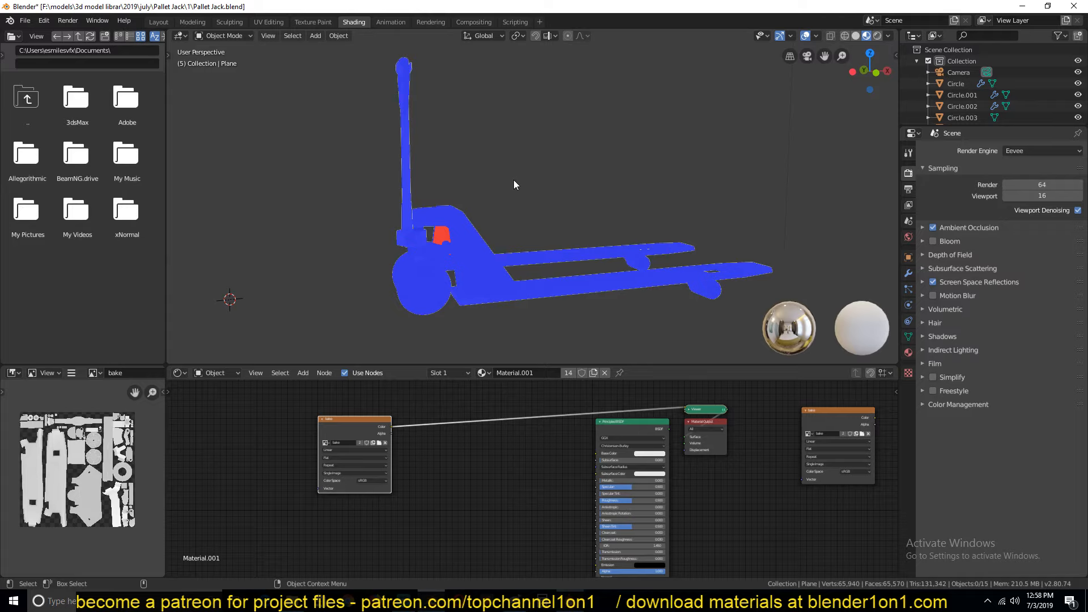
- Recalculate the normals of the pallet jack's main parts to the outside in Edit Mode
left_click_drag(340, 68, 603, 294)
key("Tab")
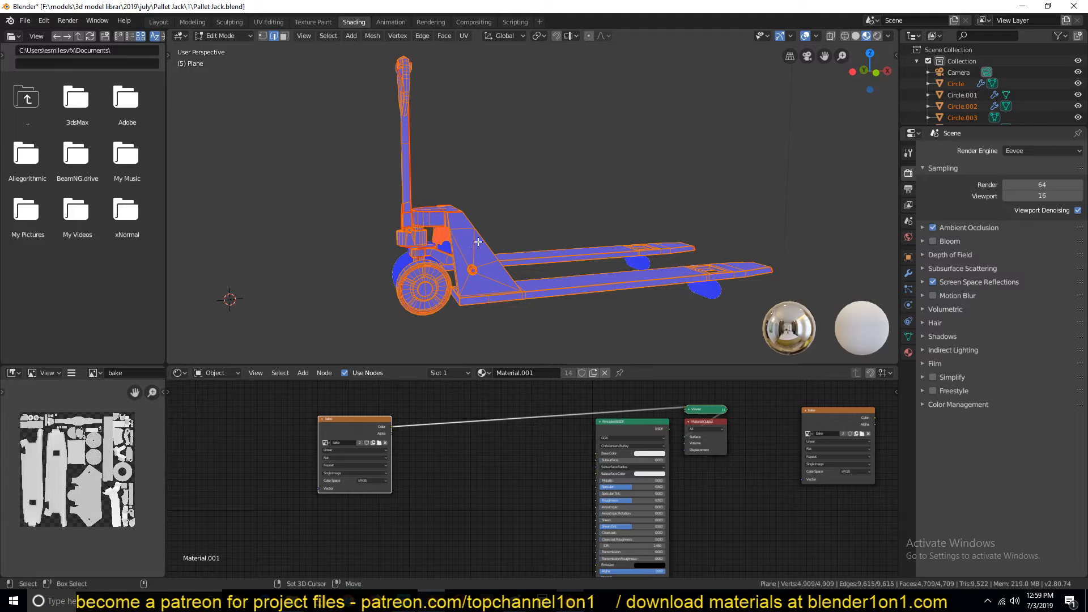
key("shift+n")
key("Tab")
mouse_move(453, 243)
middle_mouse_down()
mouse_move(412, 276)
mouse_move(452, 240)
mouse_move(492, 236)
mouse_move(467, 244)
mouse_move(448, 233)
middle_mouse_up()
key("alt+a")
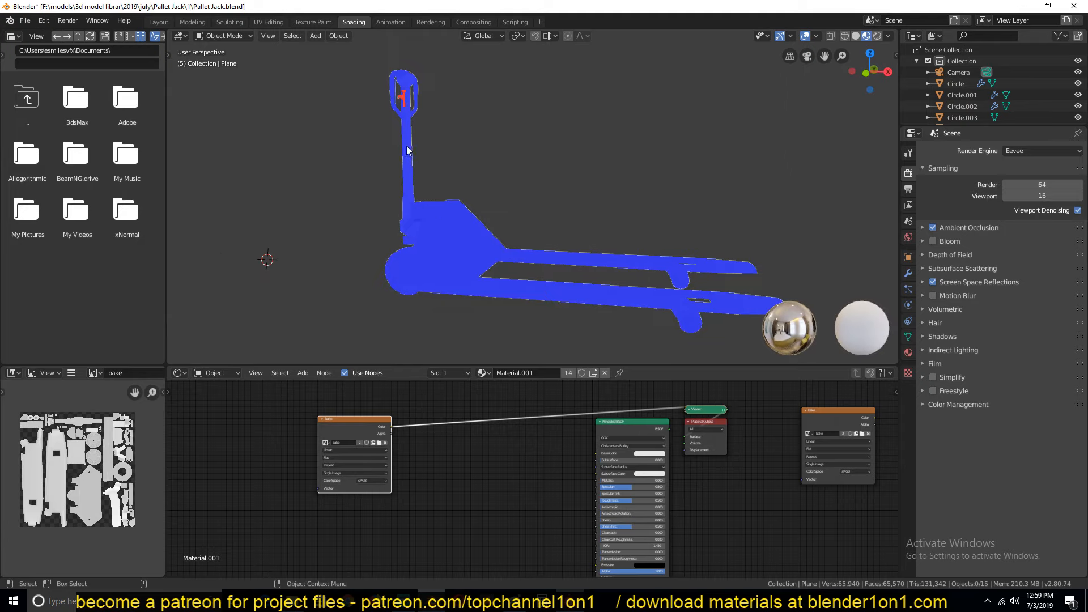
- Recalculate the normals of the trigger lever in the handle with the Inside option enabled
left_click(402, 97)
key("KP_Decimal")
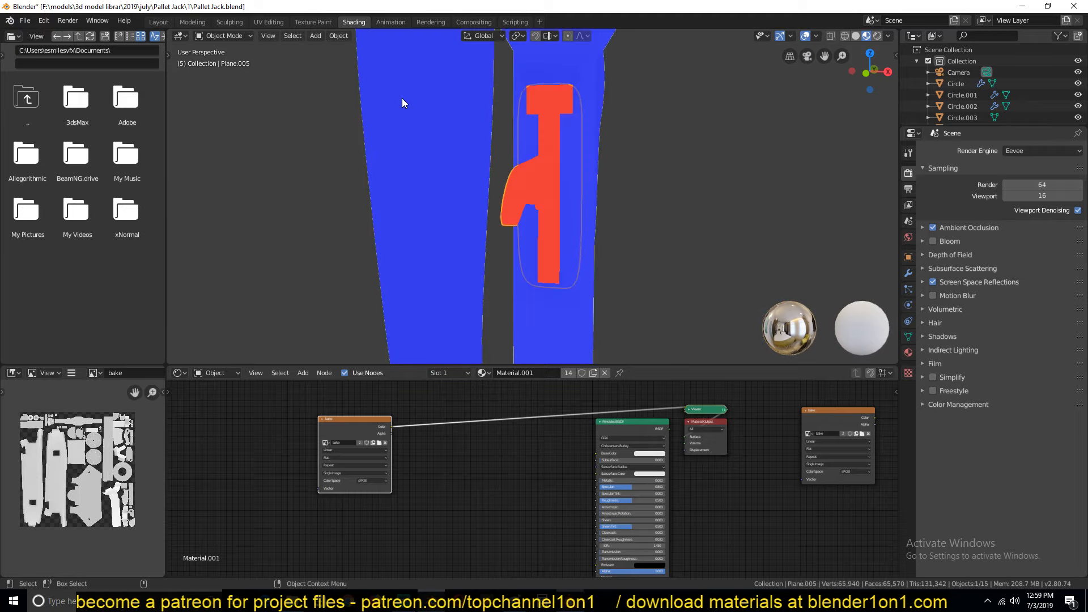
middle_click_drag(402, 97, 535, 153)
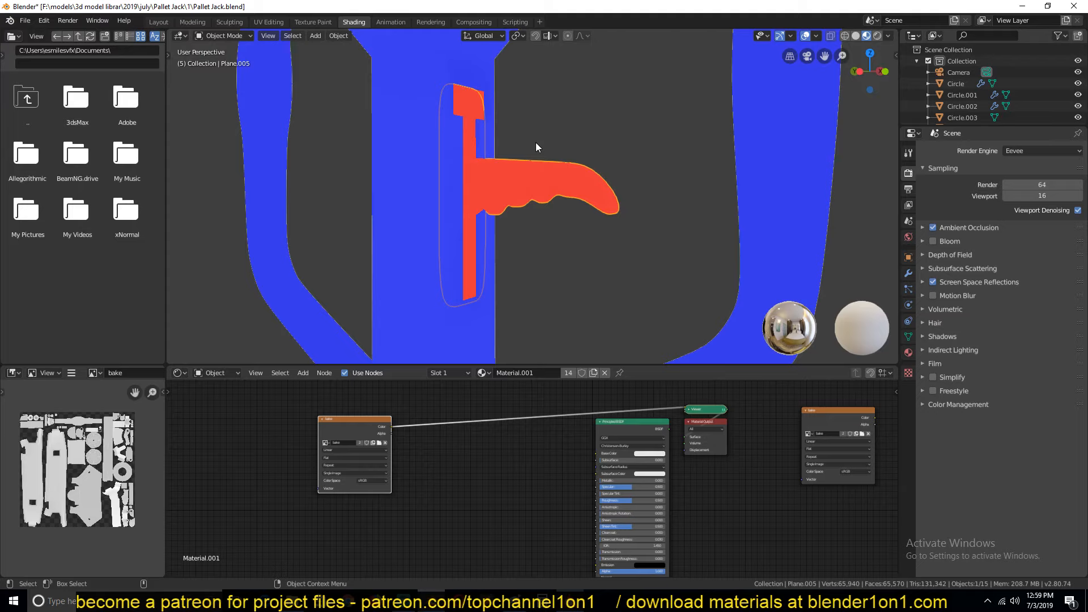
key("Tab")
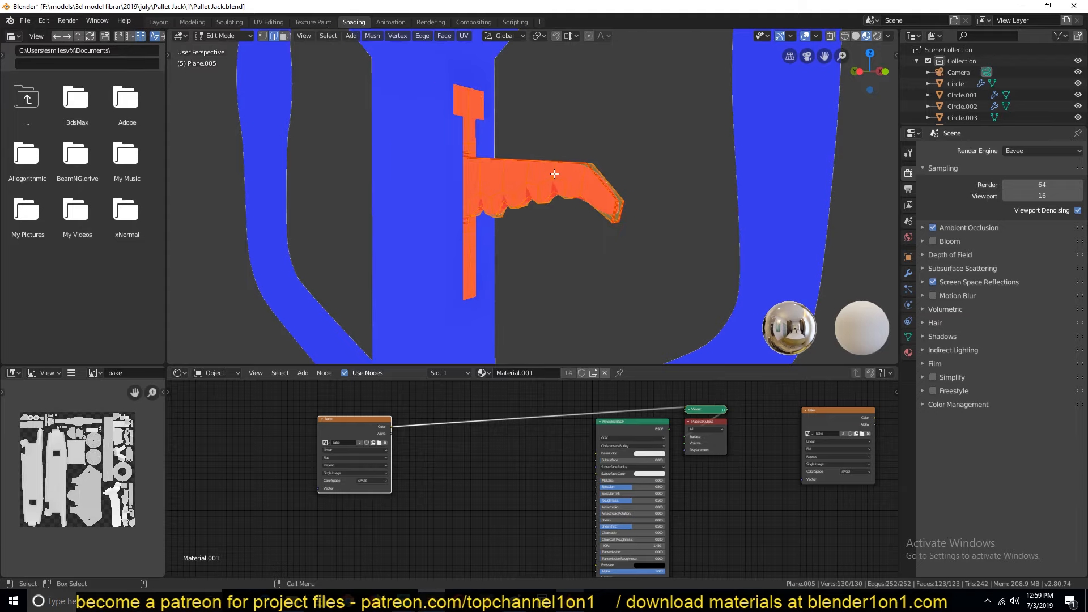
key("shift+n")
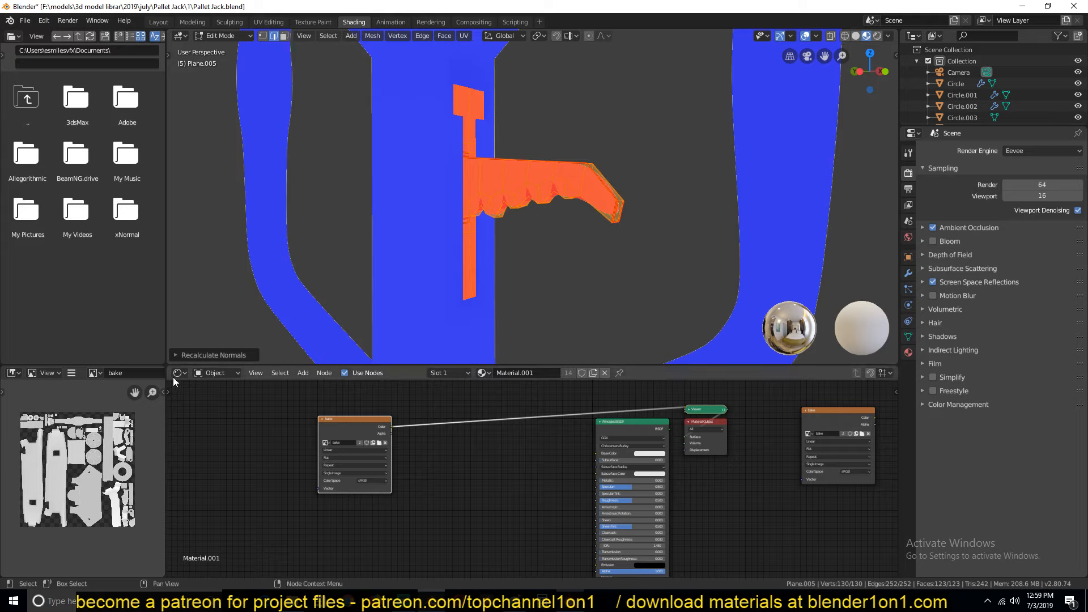
left_click(182, 355)
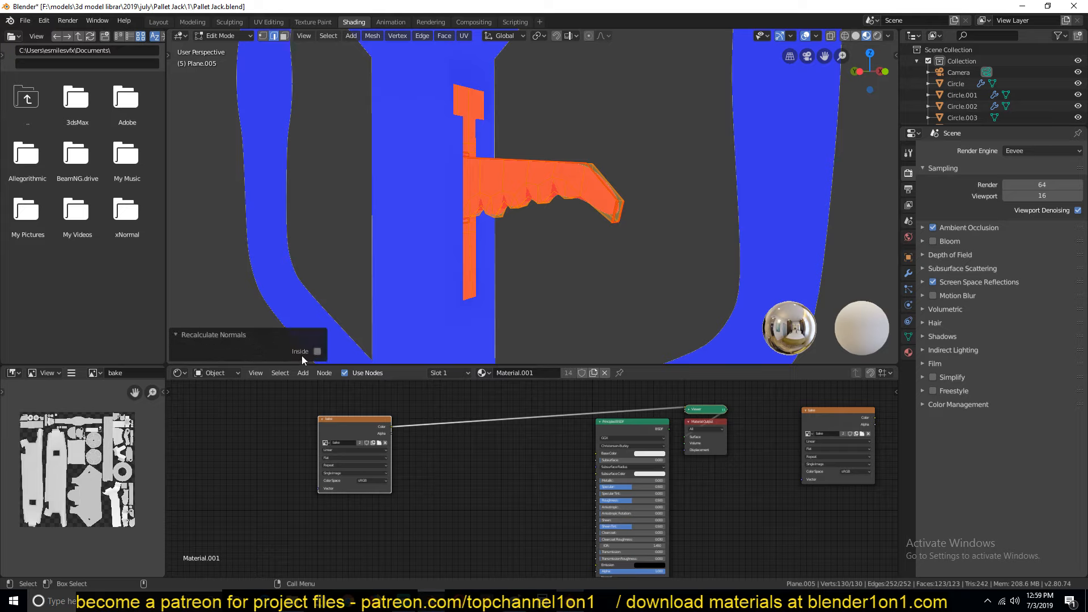
left_click(317, 351)
left_click(206, 335)
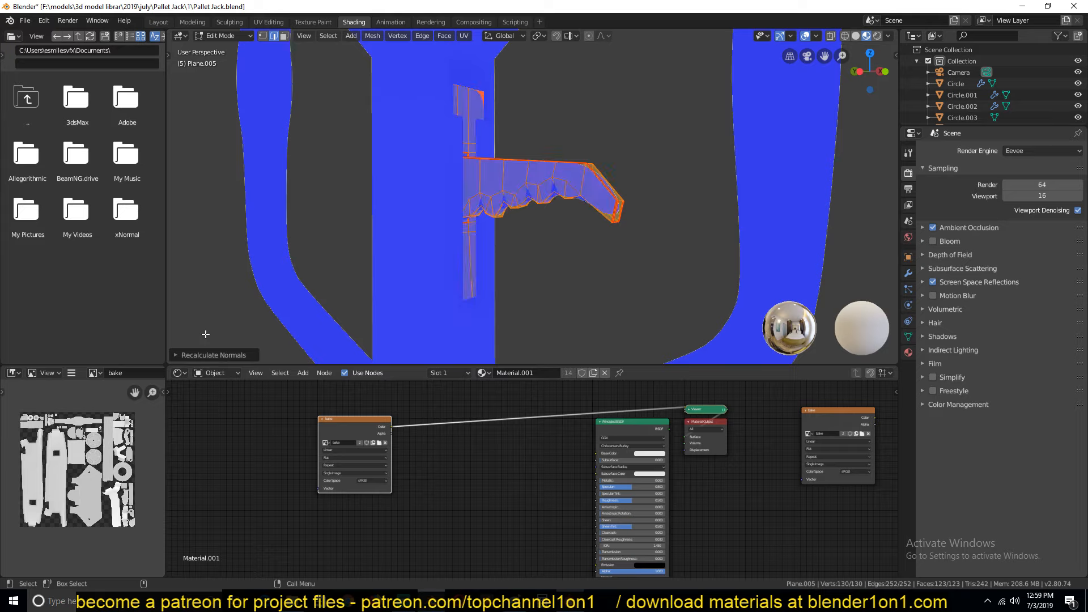
- Examine the face orientation of the whole pallet jack from the sides, front and underside
key("Tab")
scroll(505, 242, "down", 6)
middle_click_drag(505, 242, 438, 199)
scroll(466, 188, "down", 3)
left_click_drag(453, 75, 666, 293)
middle_click_drag(667, 293, 628, 213, "shift")
key("alt+a")
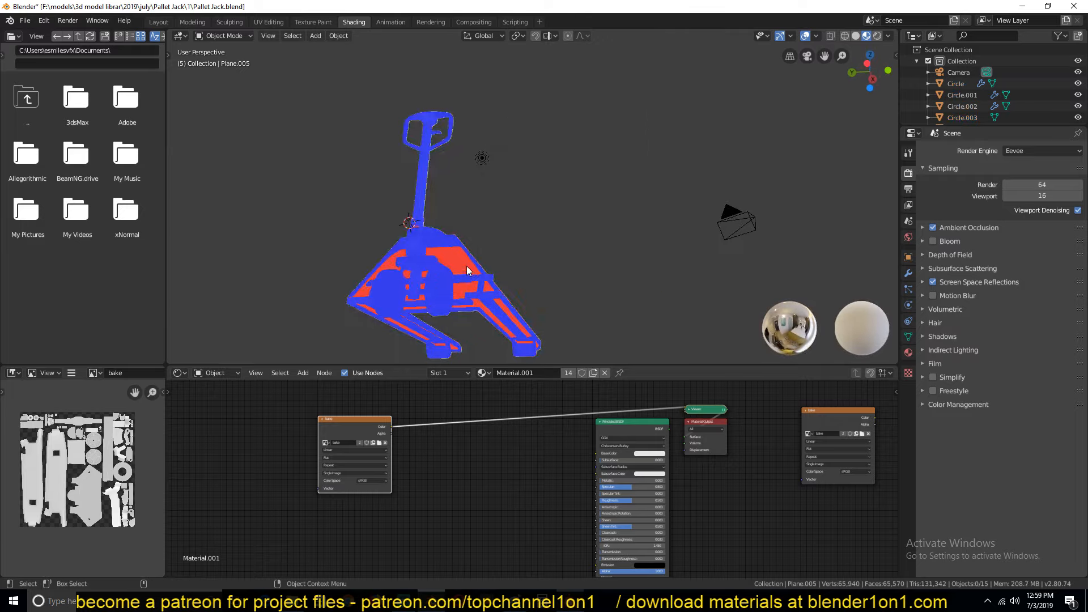
middle_click_drag(467, 270, 300, 305)
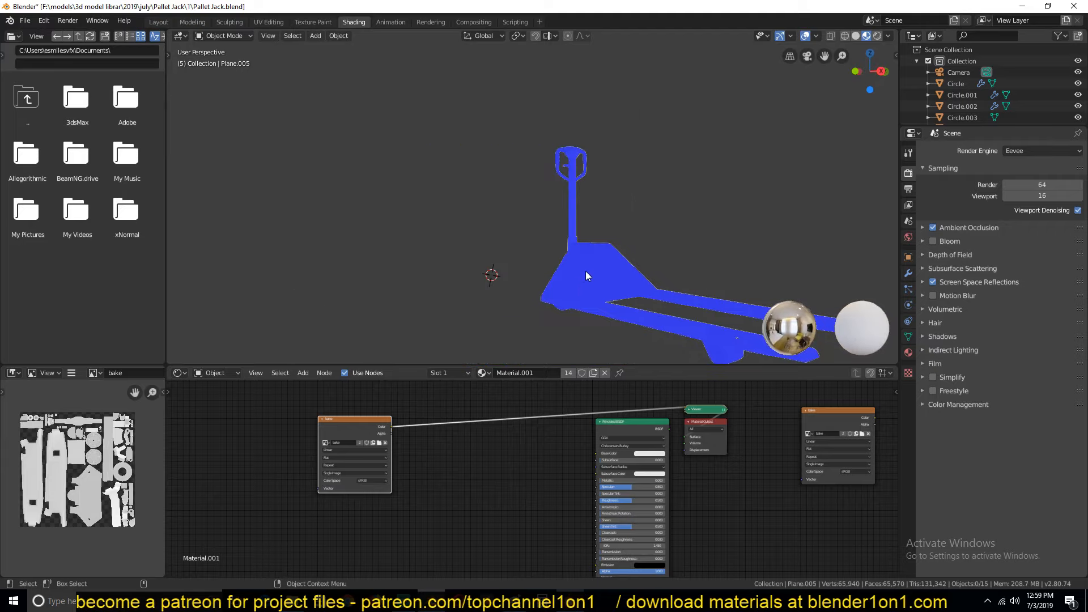
middle_click_drag(588, 273, 681, 173)
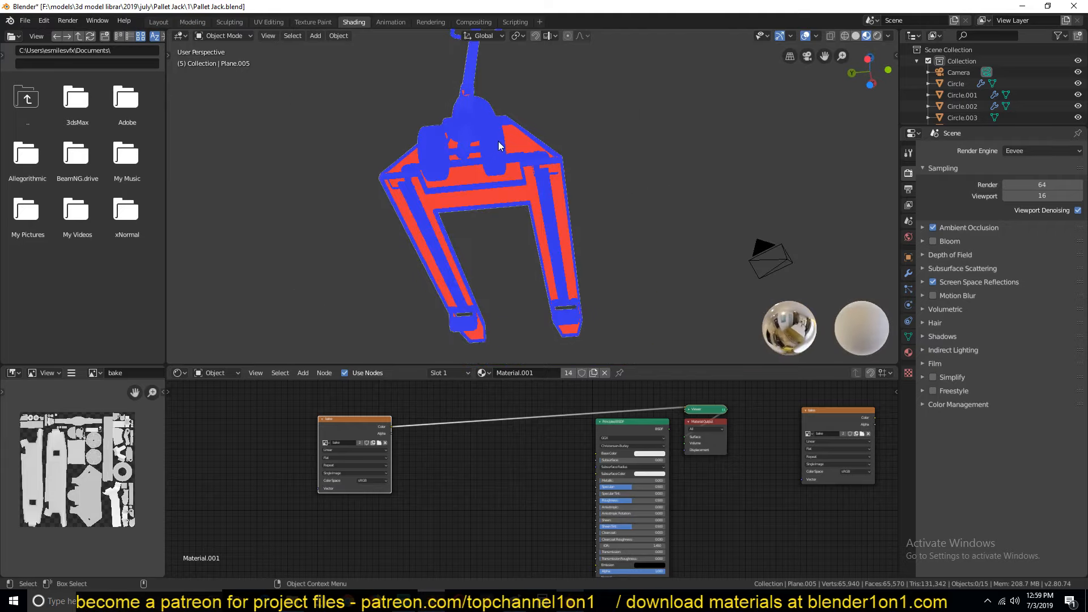
middle_click_drag(499, 146, 448, 262)
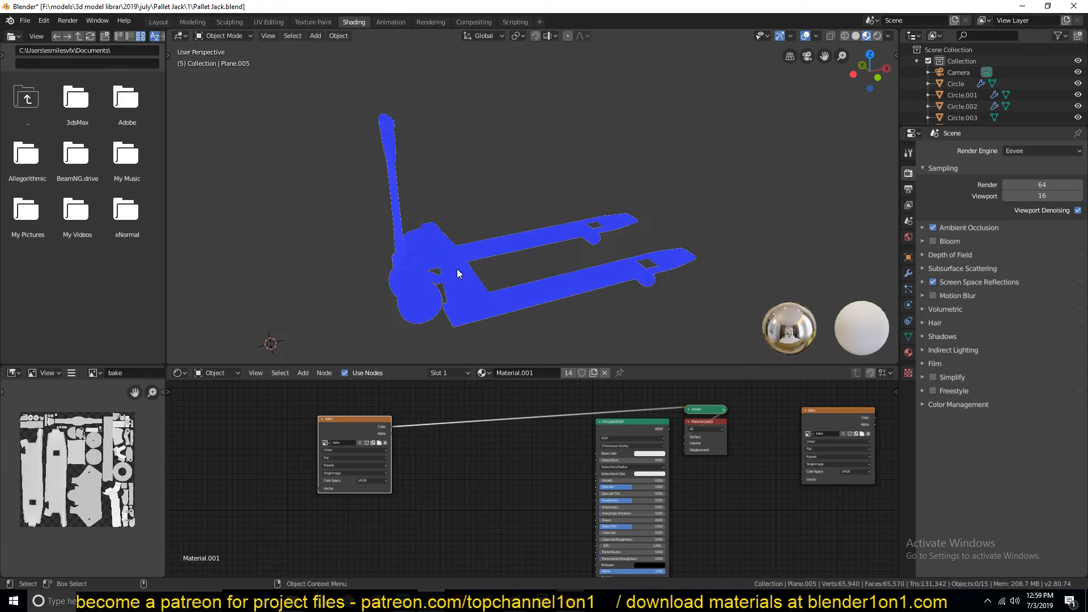
scroll(458, 288, "up", 3)
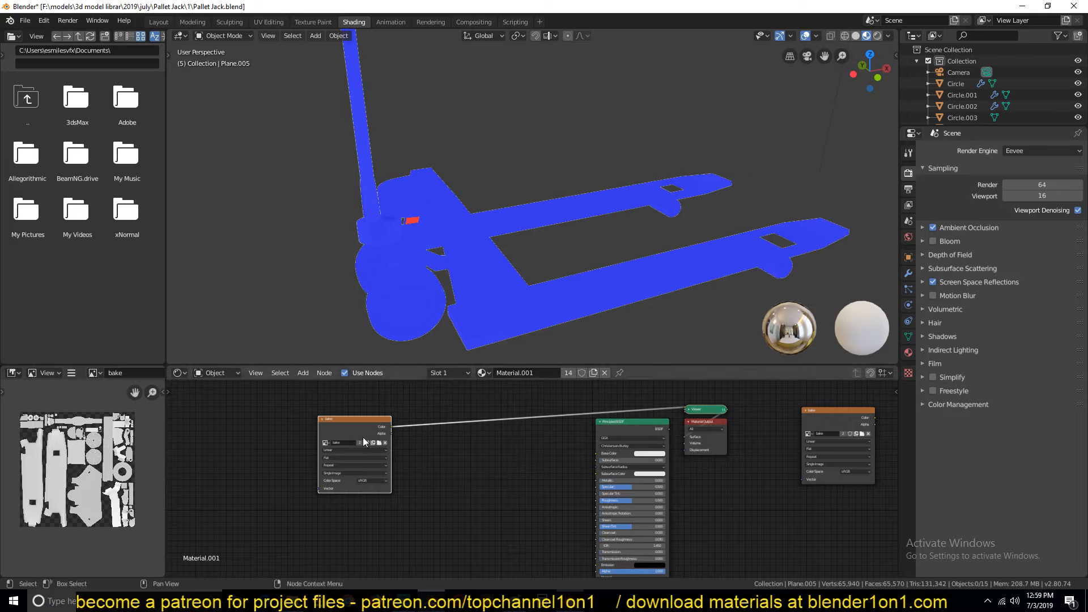
- Turn off the Face Orientation overlay and inspect the bake preview on the pallet jack's body
left_click_drag(363, 436, 322, 439)
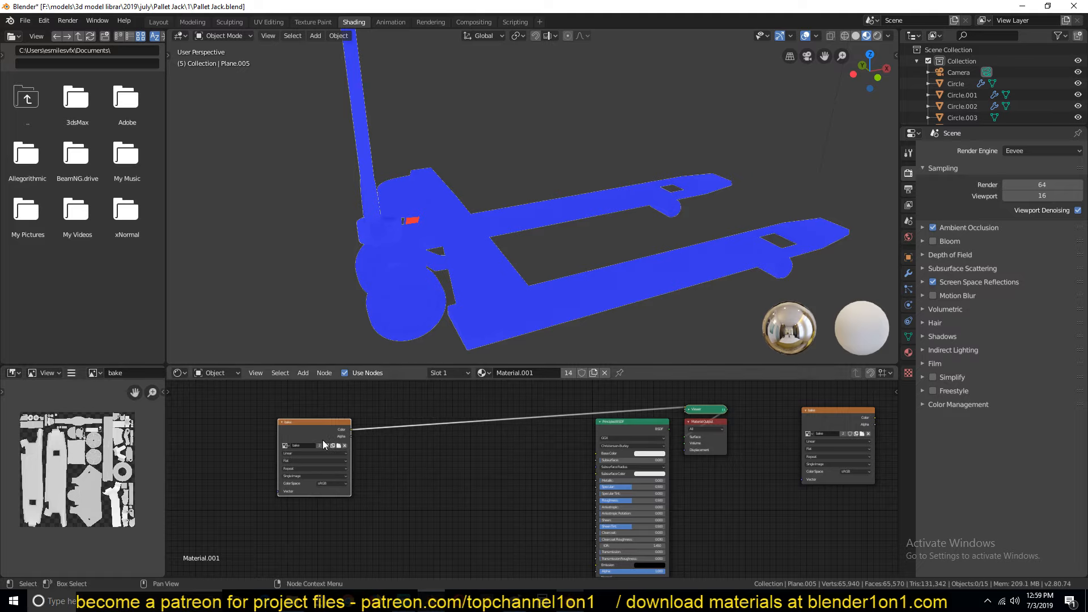
left_click(816, 37)
left_click(748, 252)
mouse_move(566, 241)
middle_mouse_down()
mouse_move(511, 237)
mouse_move(501, 226)
mouse_move(501, 237)
mouse_move(471, 240)
mouse_move(532, 235)
mouse_move(578, 175)
middle_mouse_up()
scroll(501, 237, "up", 4)
scroll(578, 180, "down", 5)
middle_click_drag(549, 226, 524, 252)
scroll(495, 266, "up", 3)
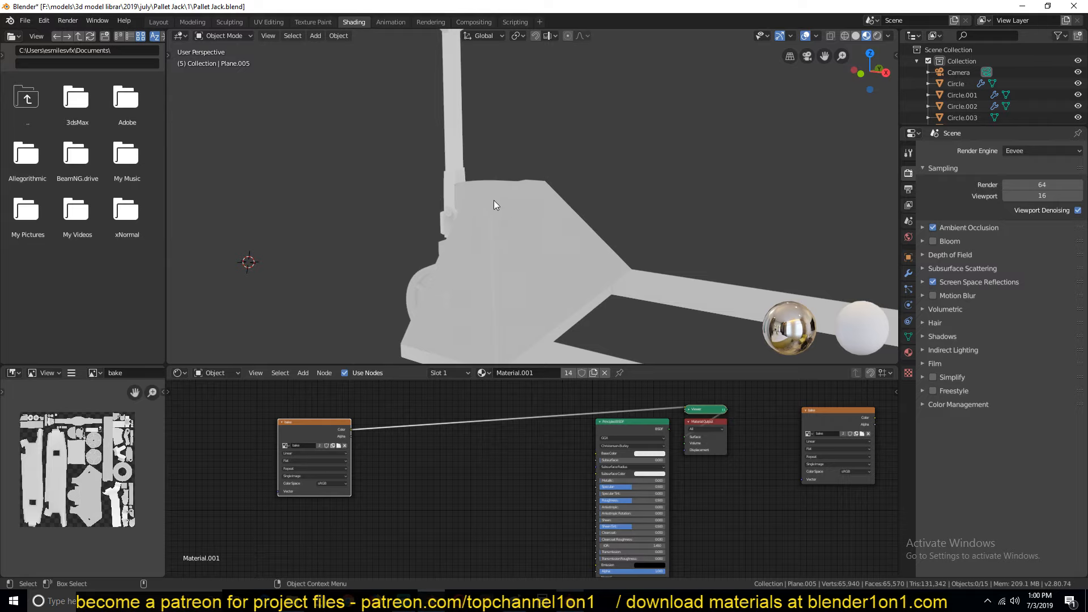
middle_click_drag(470, 216, 495, 232)
scroll(492, 237, "up", 3)
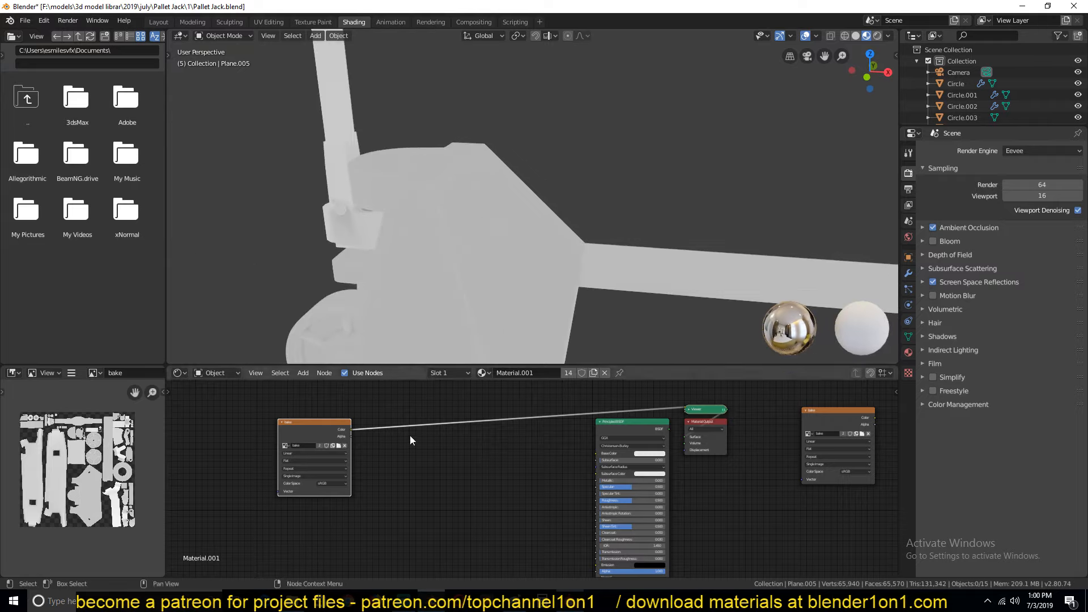
- Insert a ColorRamp node between the bake image node and the Viewer
key("shift+a")
mouse_move(385, 466)
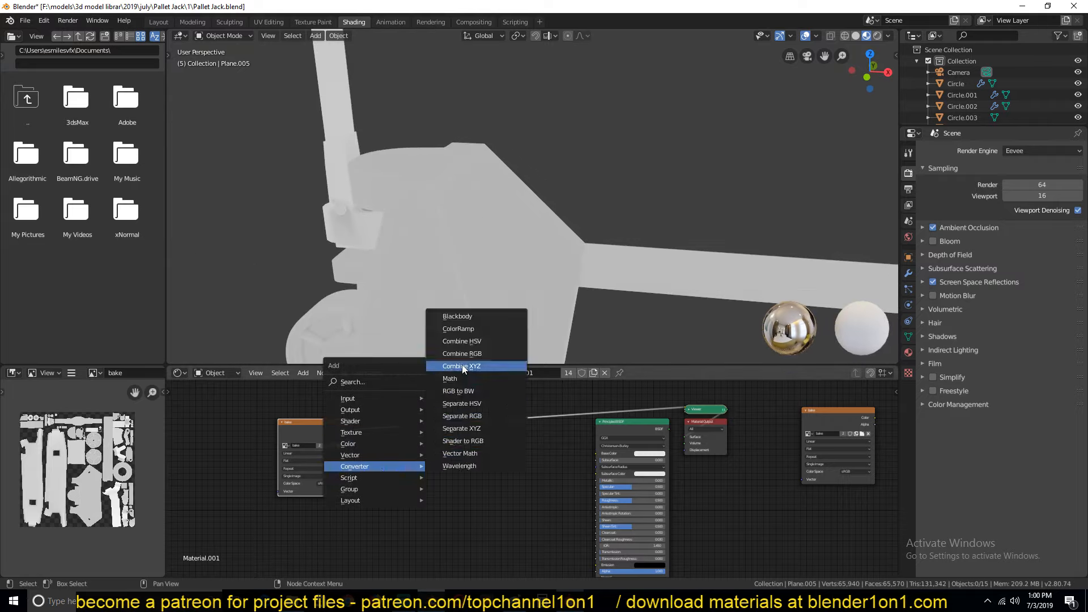
left_click(466, 331)
left_click(430, 422)
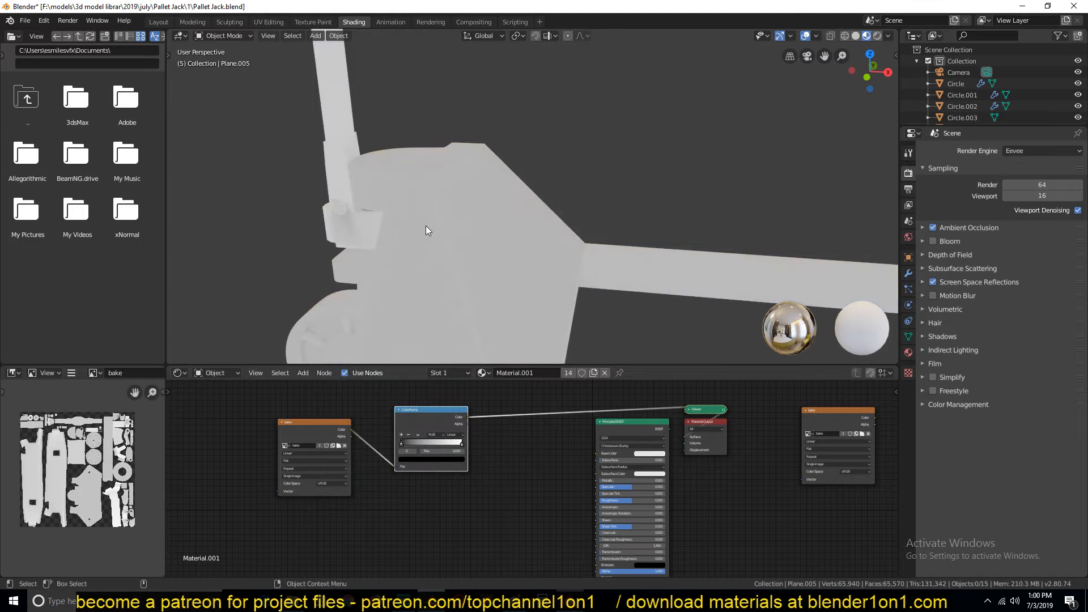
left_click_drag(438, 418, 418, 444)
- Insert a Math node set to Power between the ColorRamp and the Viewer
key("shift+a")
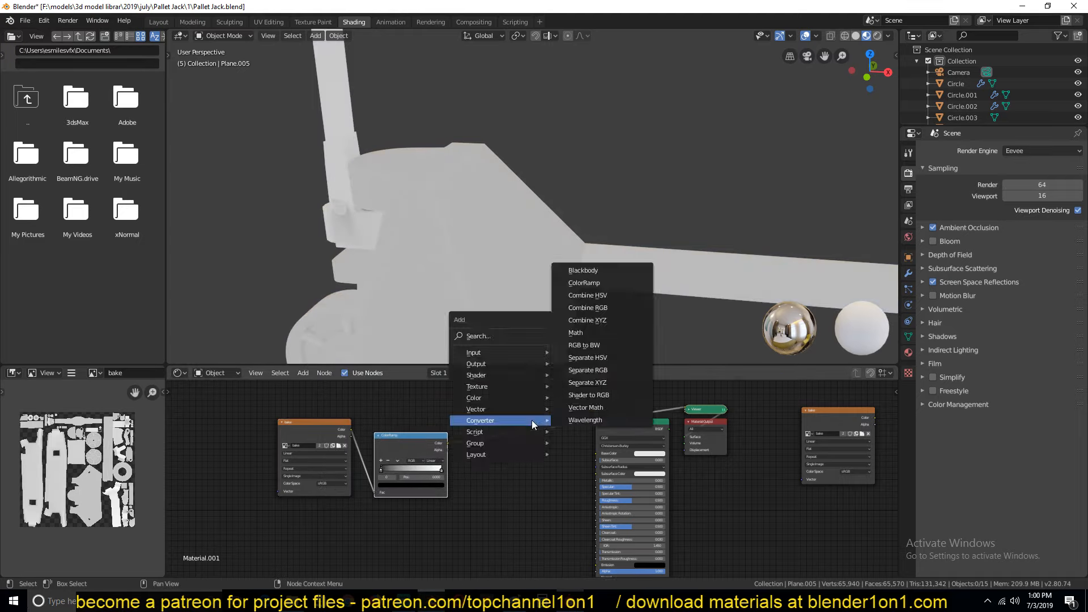
mouse_move(533, 419)
left_click(600, 331)
left_click(506, 446)
left_click(515, 423)
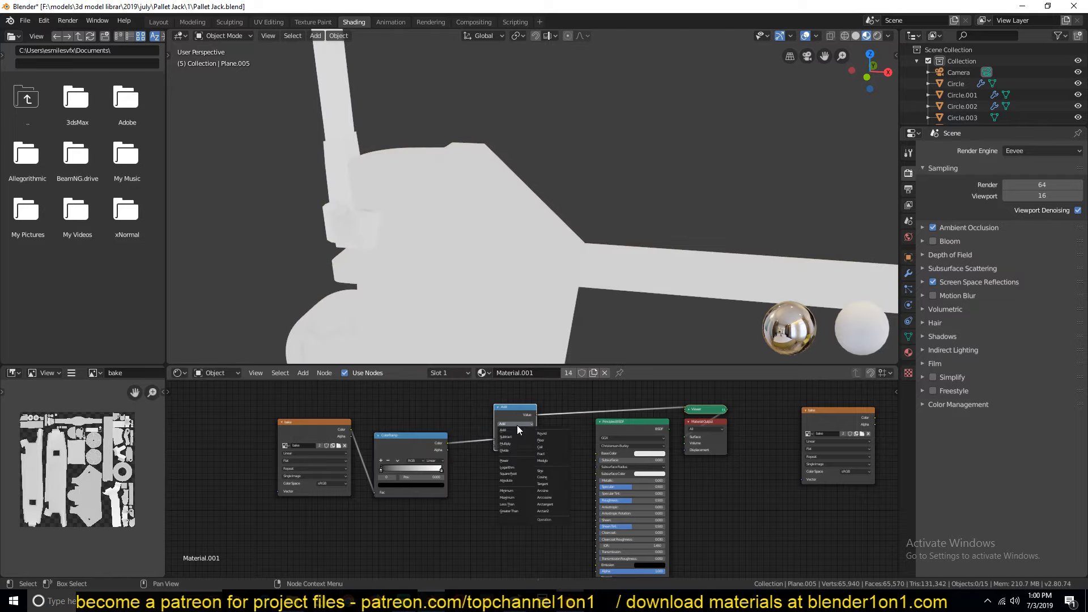
left_click(516, 462)
- Set the Power node's exponent to 2.3
scroll(514, 460, "up", 2)
middle_click_drag(517, 474, 520, 502)
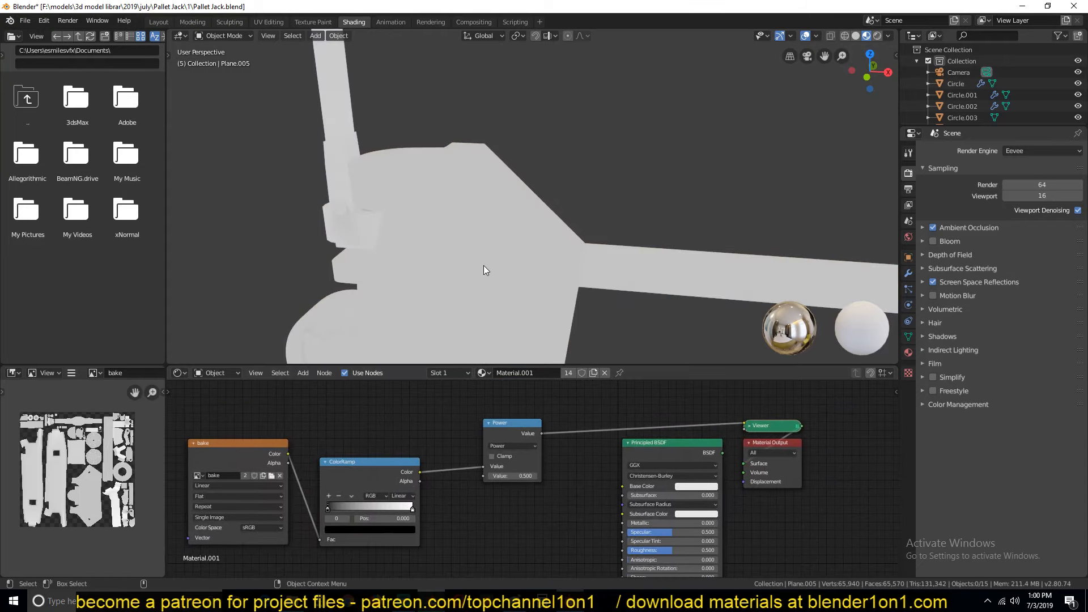
middle_click_drag(485, 248, 483, 218)
middle_click_drag(492, 497, 533, 478)
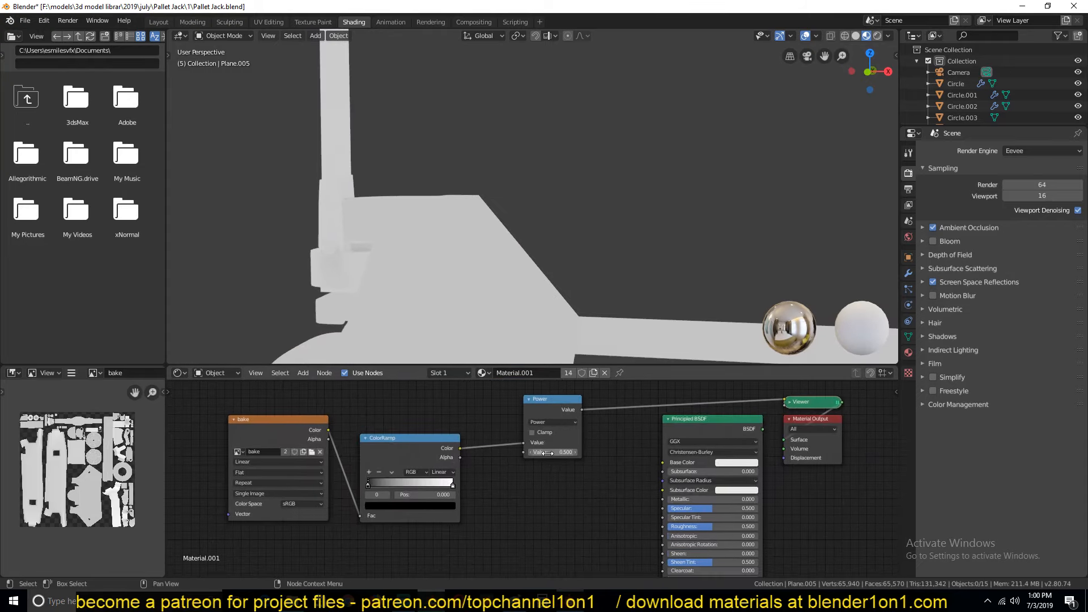
left_click_drag(547, 452, 649, 453)
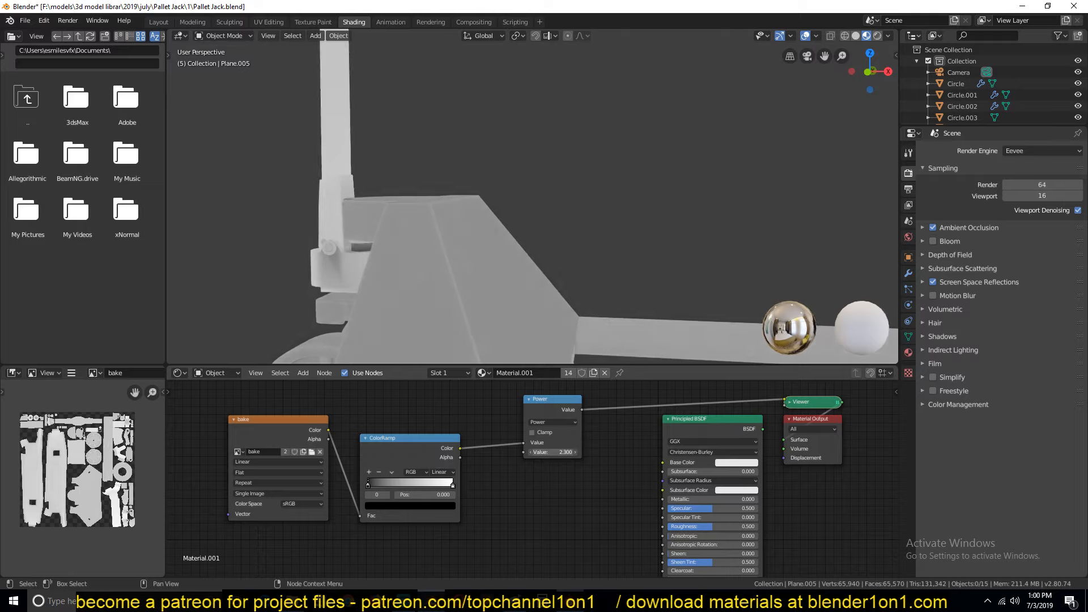
- Raise the contrast of the bake preview by moving the ColorRamp's black stop to 0.377 and bringing the white stop inward
scroll(424, 287, "down", 3)
middle_click_drag(423, 286, 434, 369)
scroll(437, 485, "up", 2)
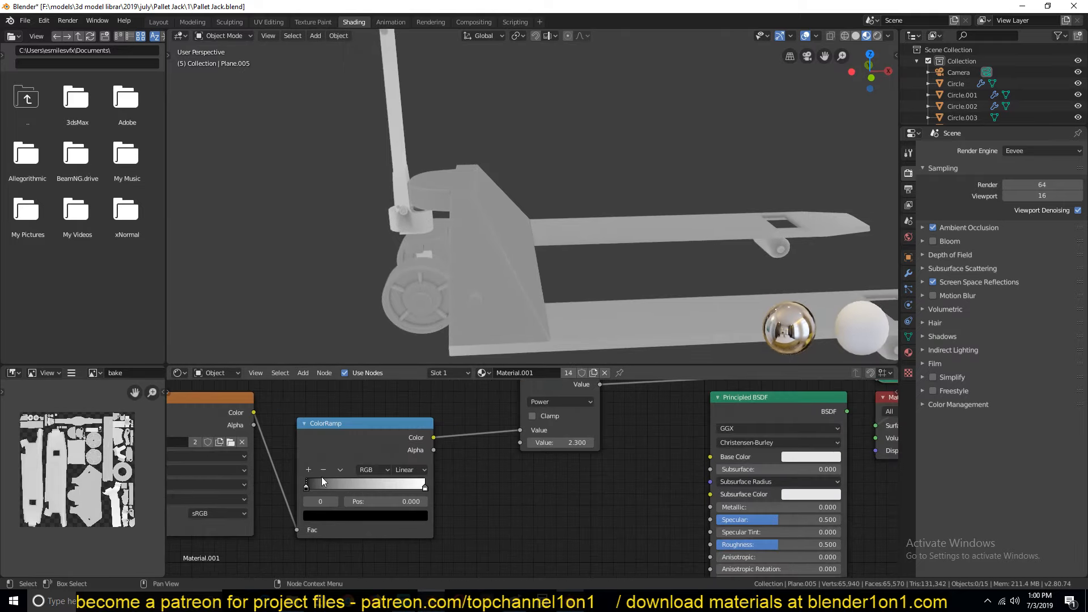
mouse_move(311, 484)
left_mouse_down()
mouse_move(380, 487)
mouse_move(339, 486)
mouse_move(361, 485)
left_mouse_up()
scroll(412, 306, "down", 4)
middle_click_drag(412, 306, 547, 319)
scroll(453, 299, "up", 5)
scroll(451, 288, "up", 4)
- Add a Subdivision Surface modifier with 2 viewport subdivisions to the pallet jack's forks
left_click(560, 134)
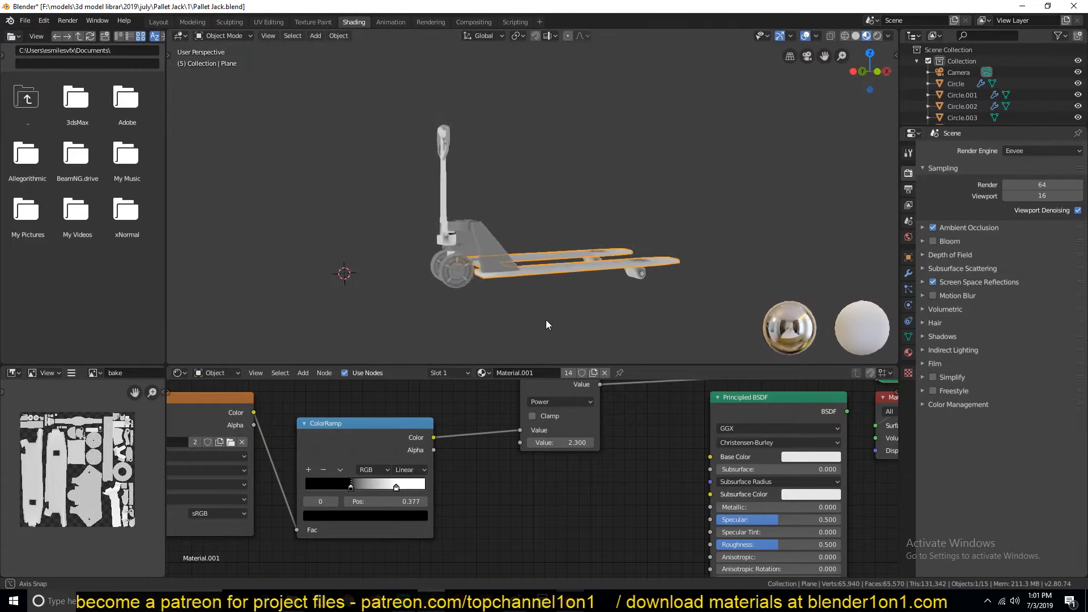
scroll(536, 322, "up", 4)
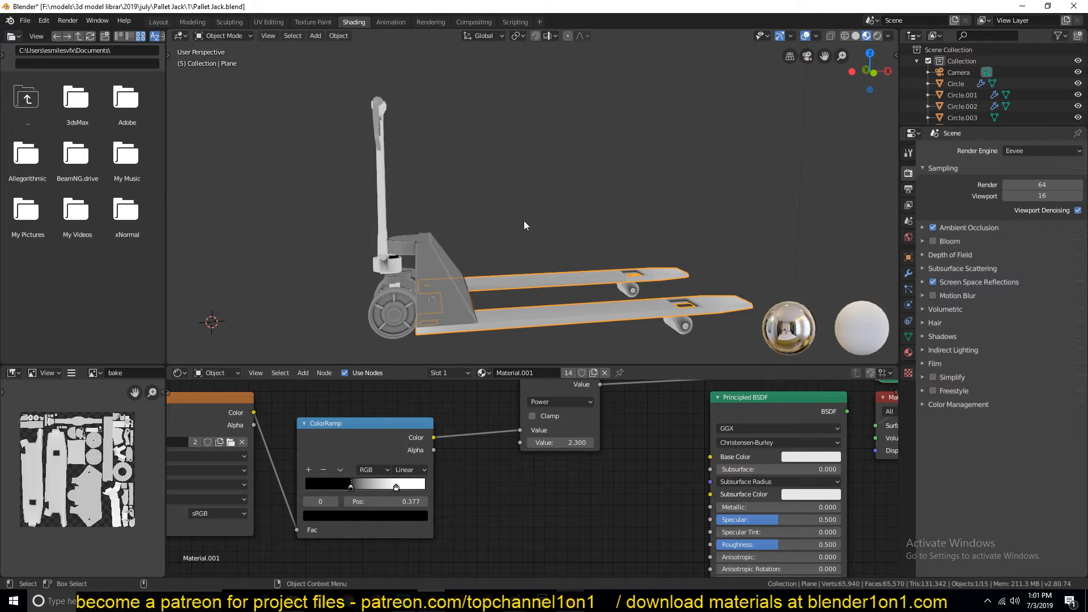
left_click(907, 275)
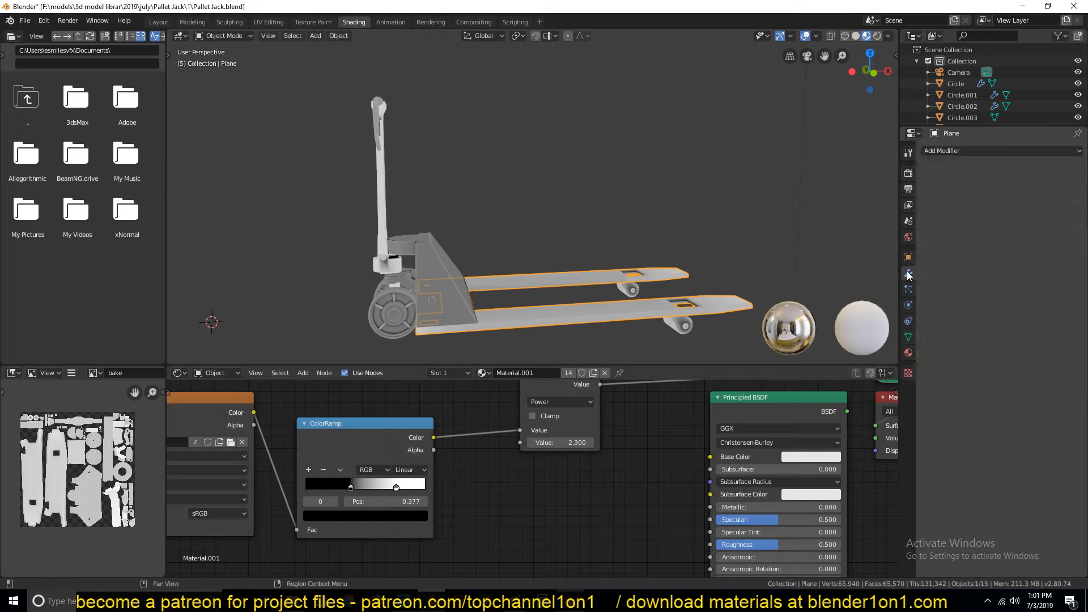
key("ctrl+1")
middle_click_drag(604, 314, 525, 204)
left_click(521, 169)
scroll(522, 170, "up", 4)
scroll(504, 217, "down", 5)
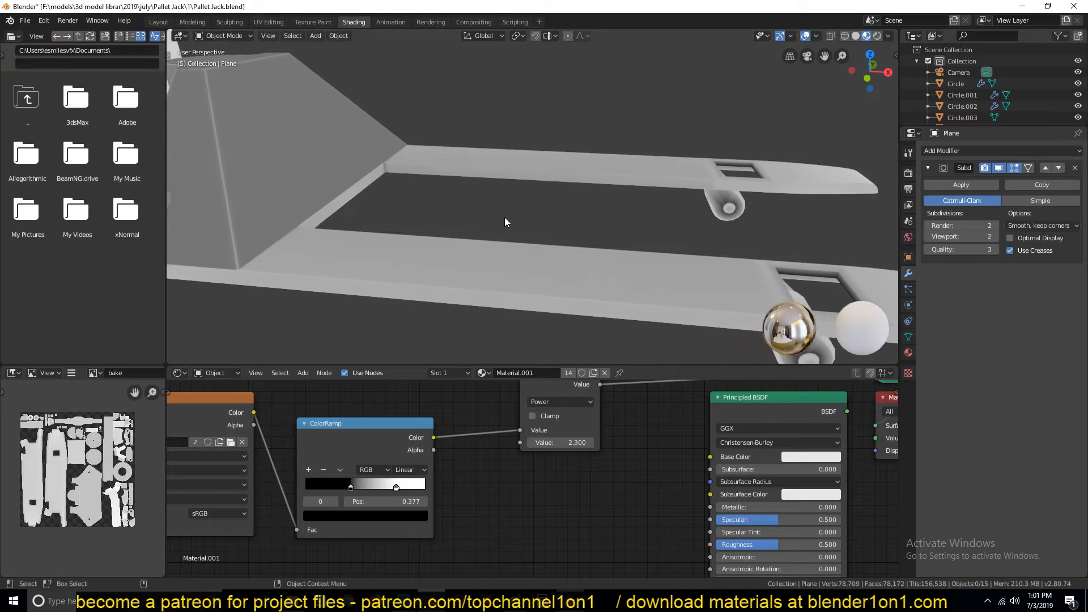
- Add a Subdivision Surface modifier with 3 viewport subdivisions to the mirrored rollers under the forks
left_click(698, 295)
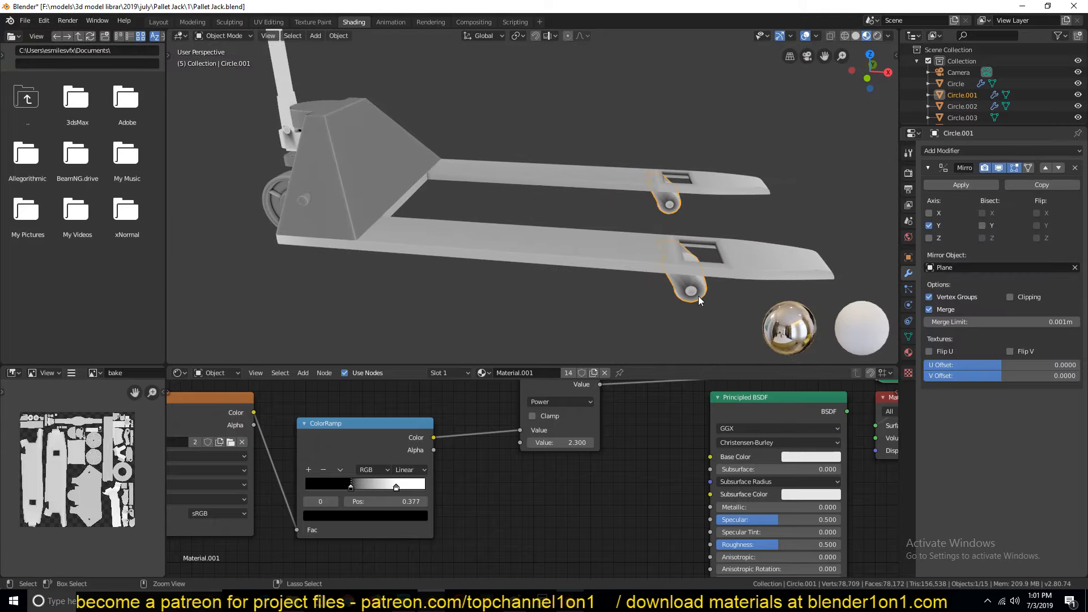
middle_click_drag(698, 294, 663, 279)
key("ctrl+3")
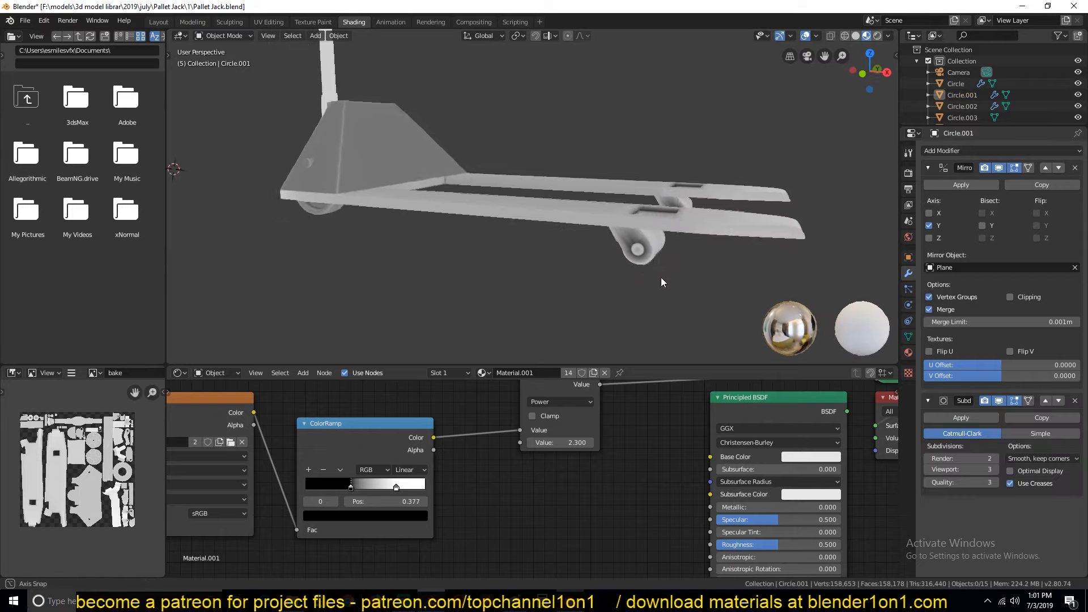
scroll(652, 272, "up", 3)
scroll(641, 259, "down", 5)
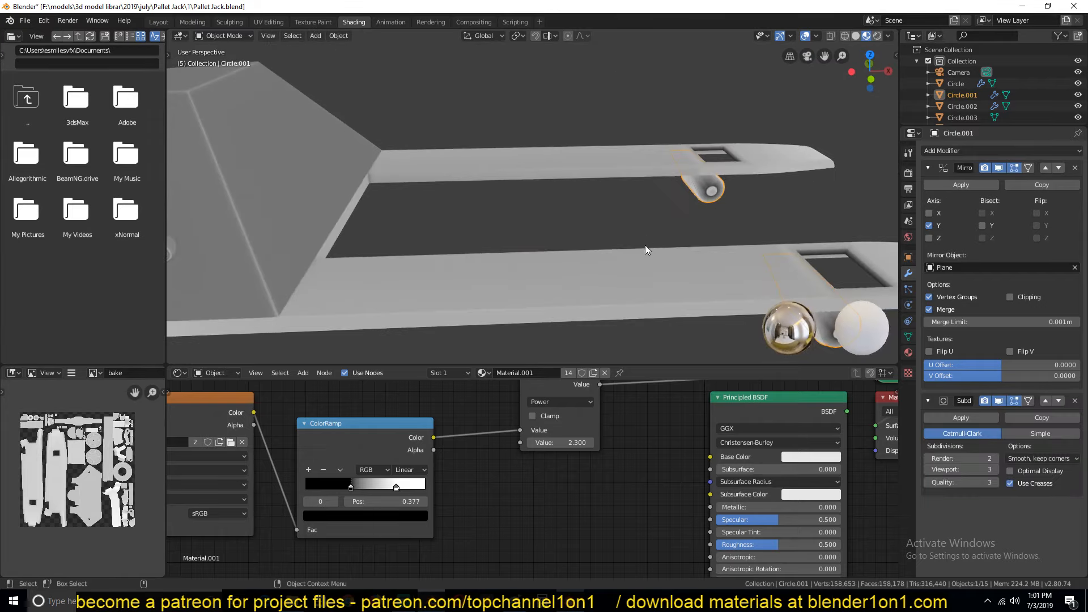
left_click(646, 244)
scroll(646, 244, "down", 3)
middle_click_drag(511, 288, 468, 275)
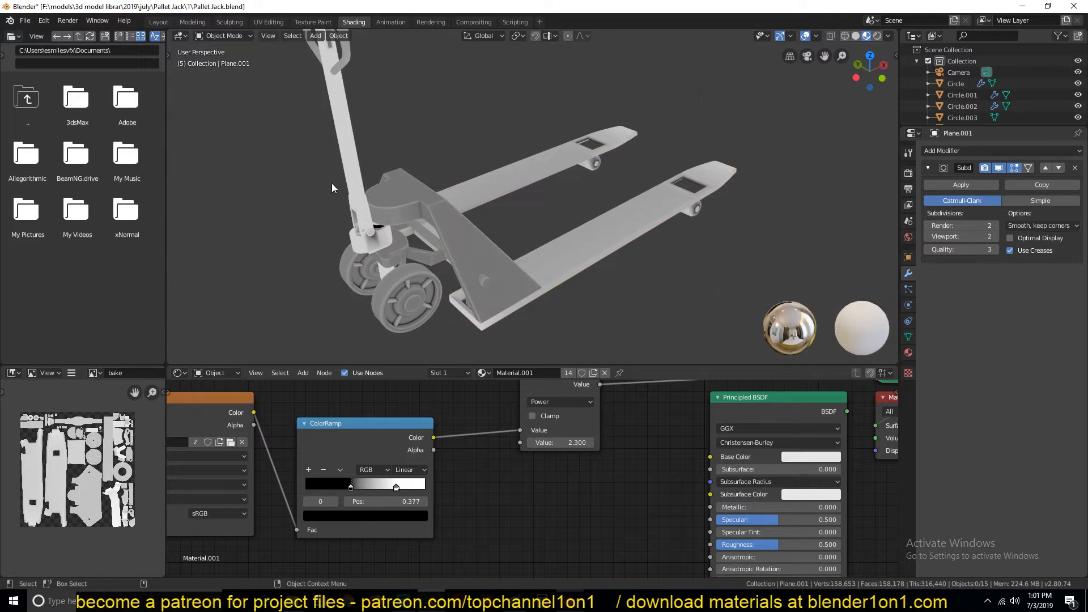
- Try a Subdivision Surface modifier with 2 viewport subdivisions on the handle's upright column and remove it again
left_click(340, 167)
key("ctrl+2")
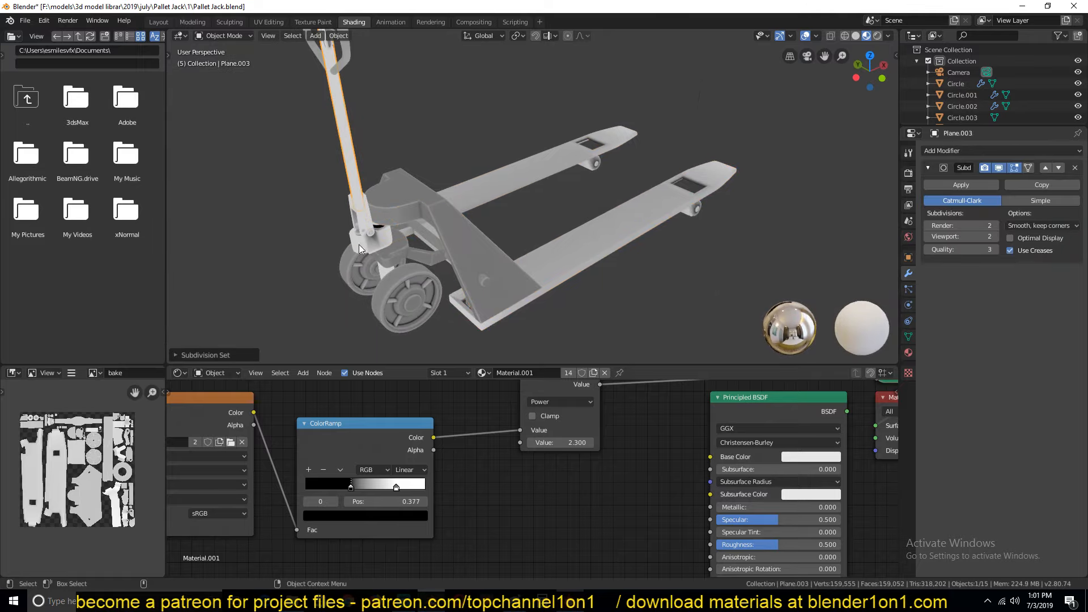
middle_click_drag(367, 200, 447, 266)
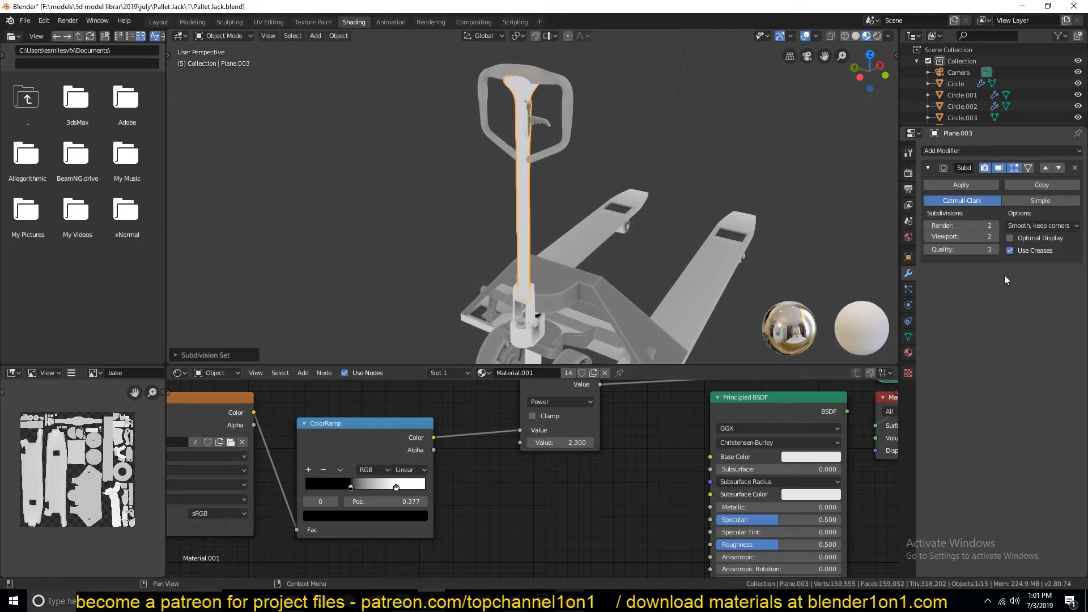
left_click(1075, 167)
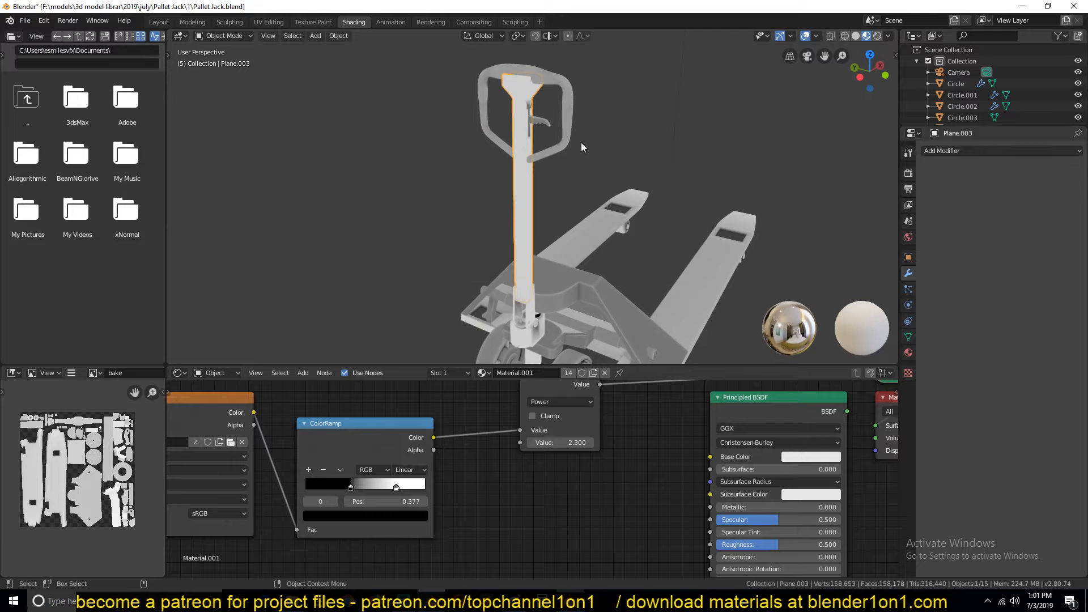
- Add a Bevel modifier to the handle's upright column and inspect its edges along the full length
middle_click_drag(580, 141, 562, 143)
left_click(966, 151)
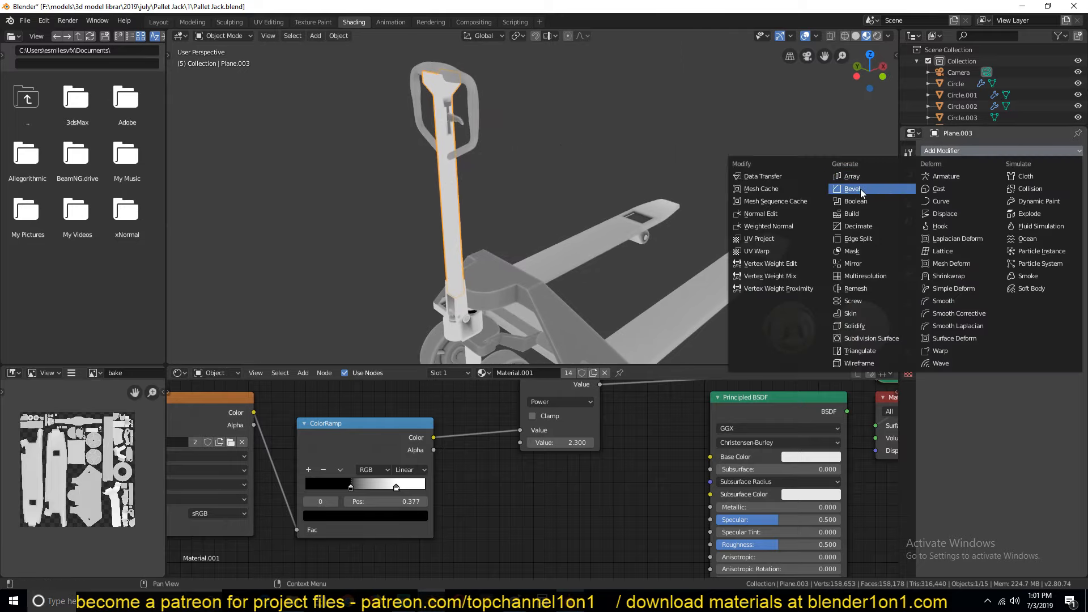
left_click(860, 189)
middle_click_drag(222, 103, 318, 179, "shift")
scroll(534, 151, "up", 8)
middle_click_drag(545, 127, 400, 156)
scroll(429, 289, "down", 2)
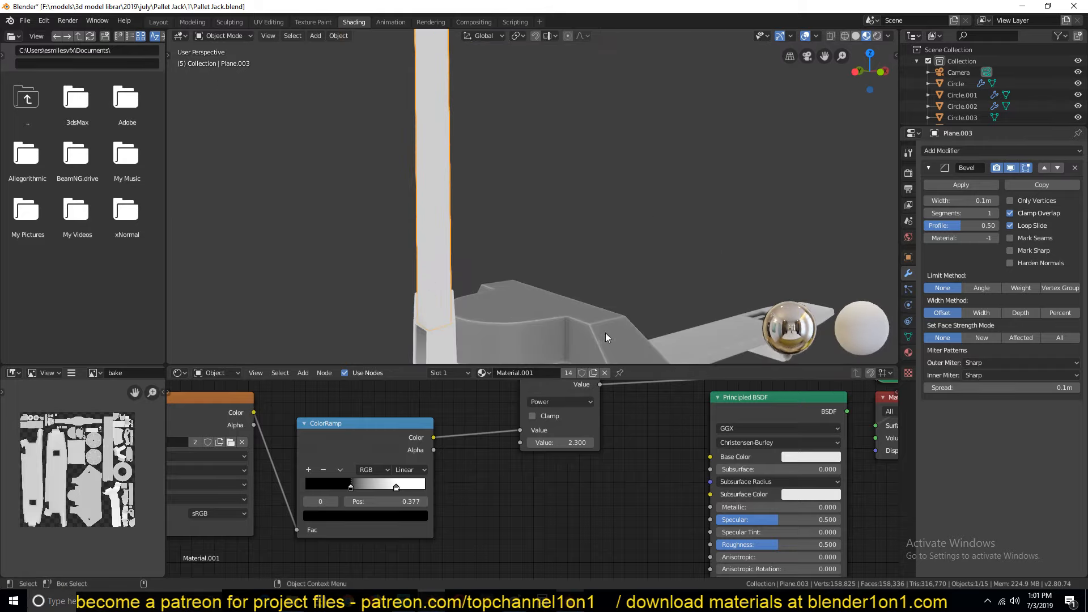
middle_click_drag(508, 315, 457, 153)
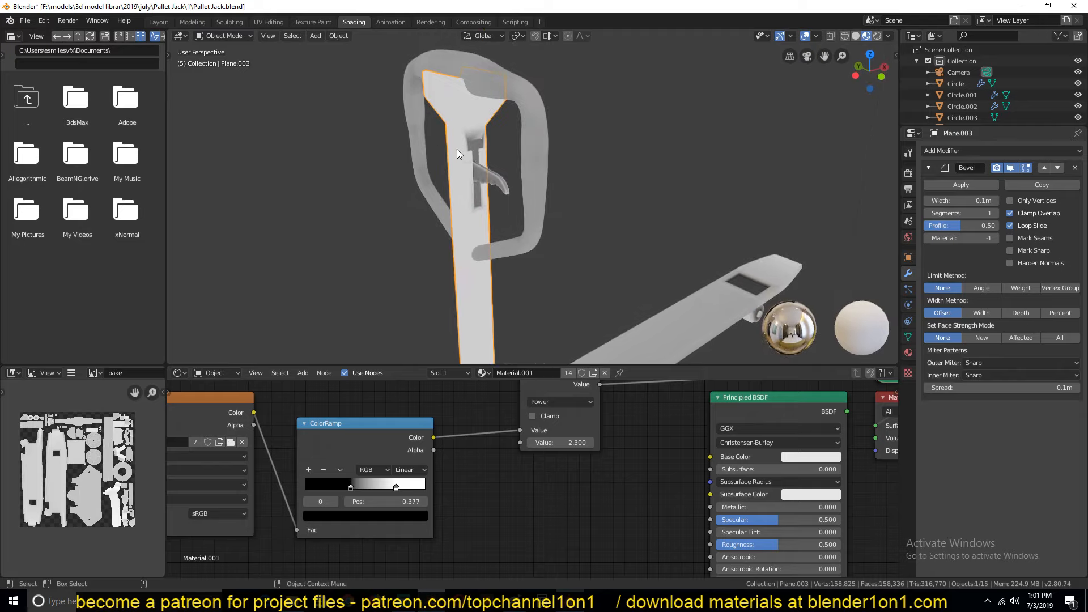
middle_click_drag(502, 228, 502, 166, "shift")
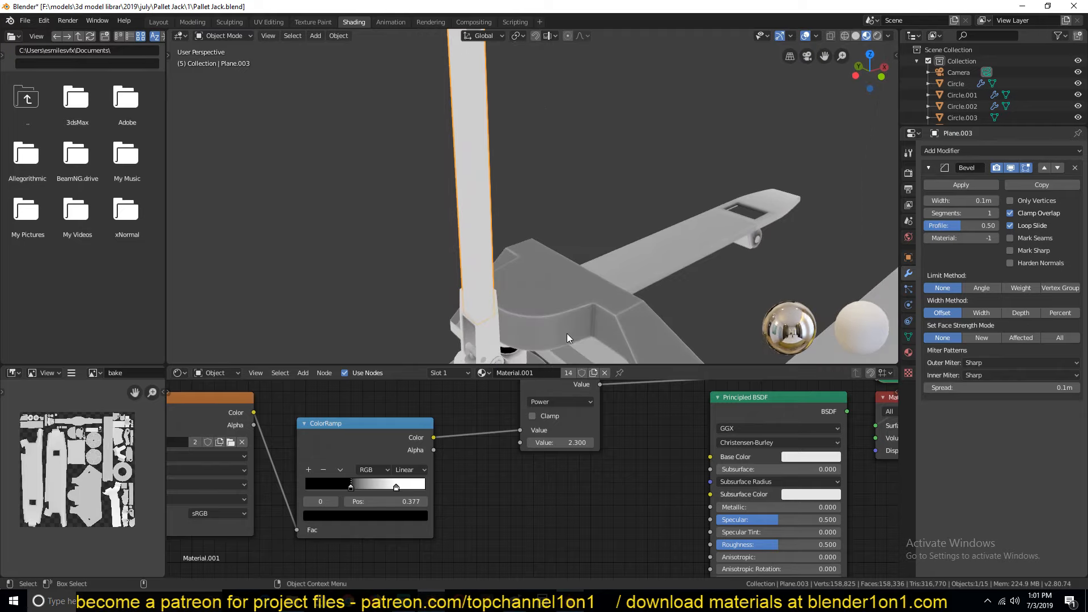
middle_click_drag(518, 210, 482, 160, "shift")
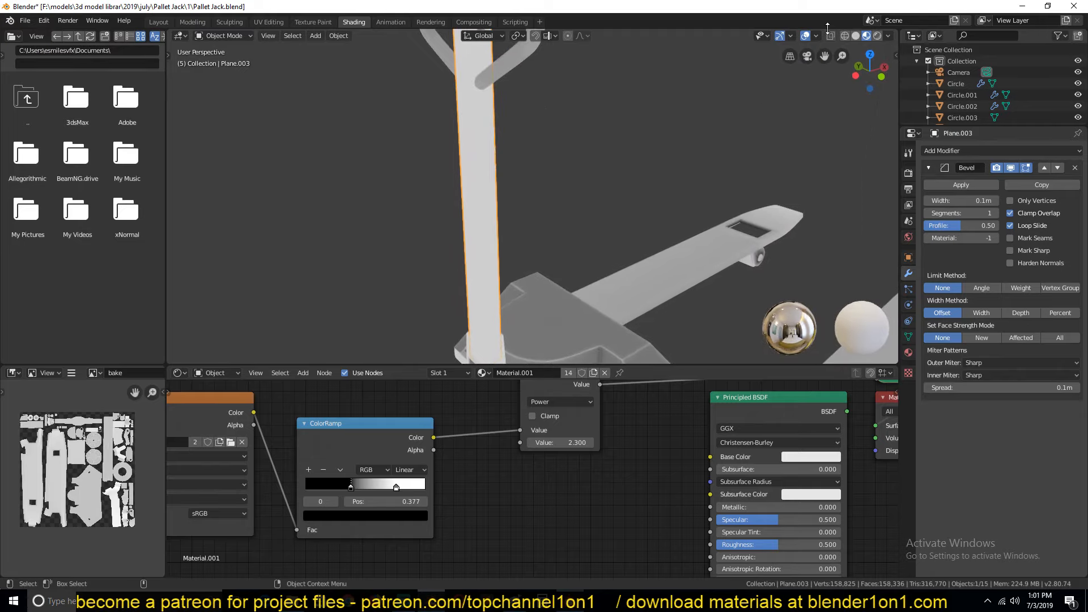
- Compare the beveled column in solid and material preview shading, and change the bevel's limit method to Angle
left_click(854, 36)
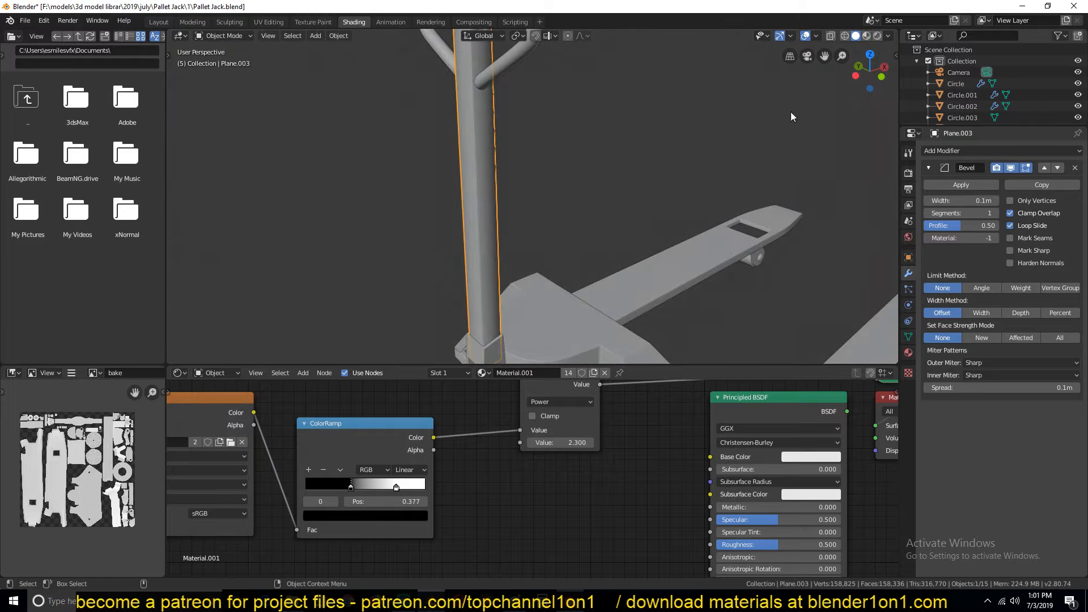
left_click(863, 36)
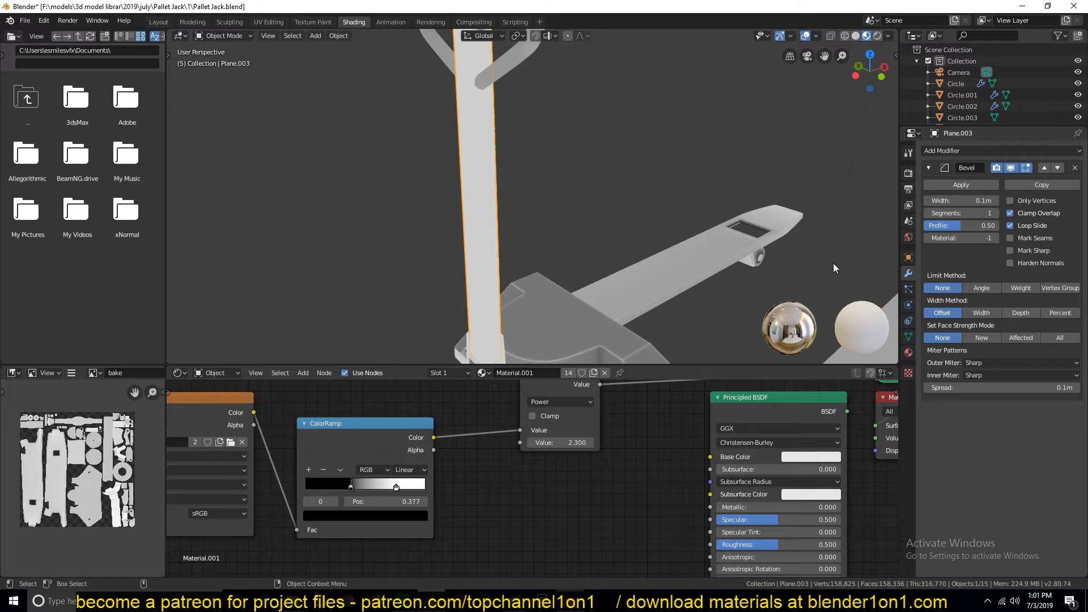
left_click(981, 288)
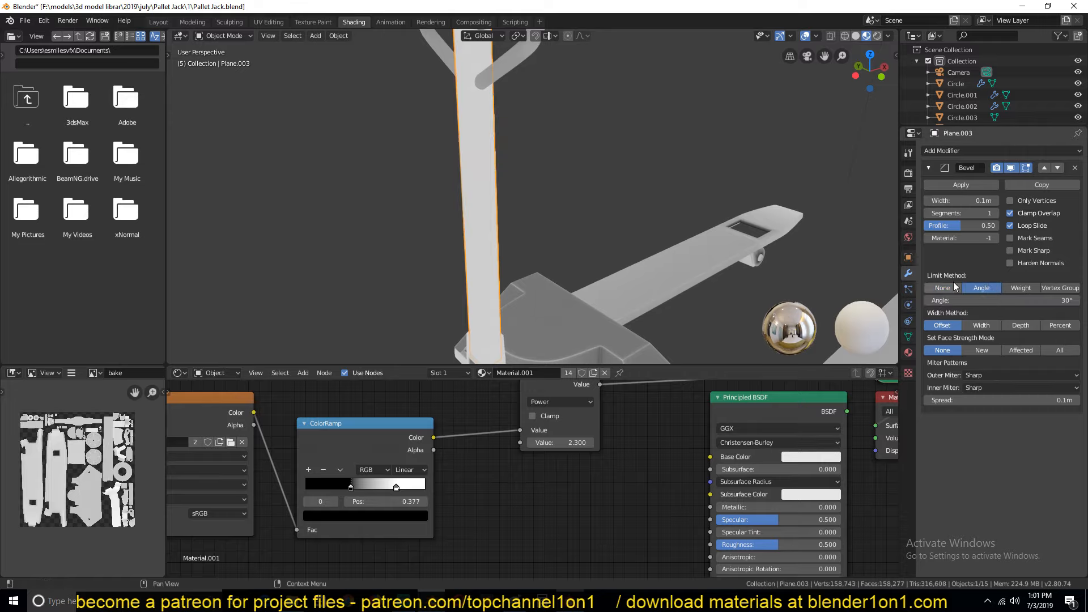
middle_click_drag(626, 170, 531, 182)
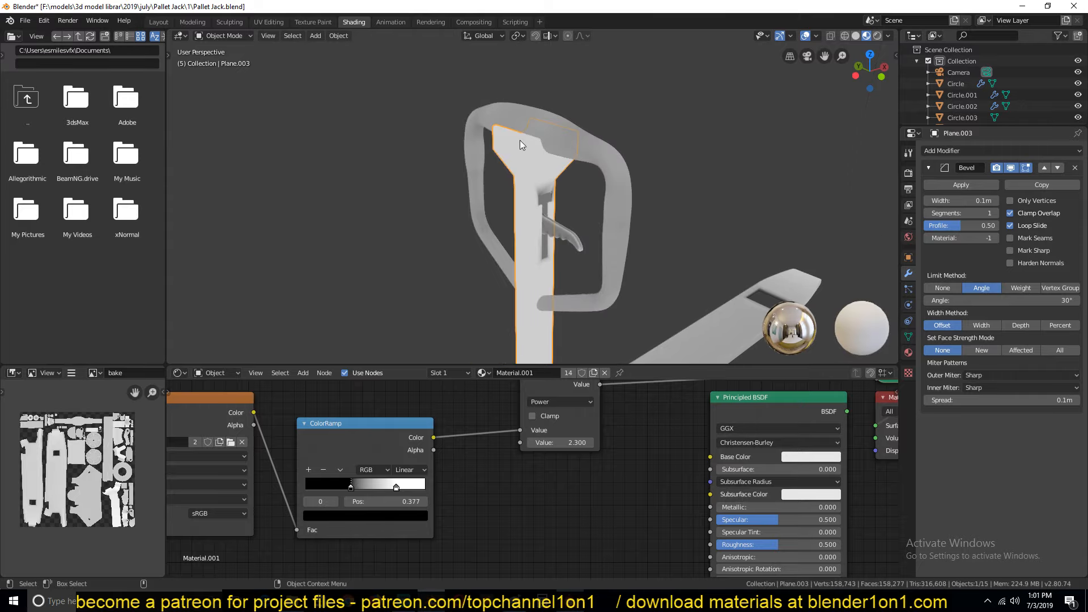
scroll(524, 142, "up", 3)
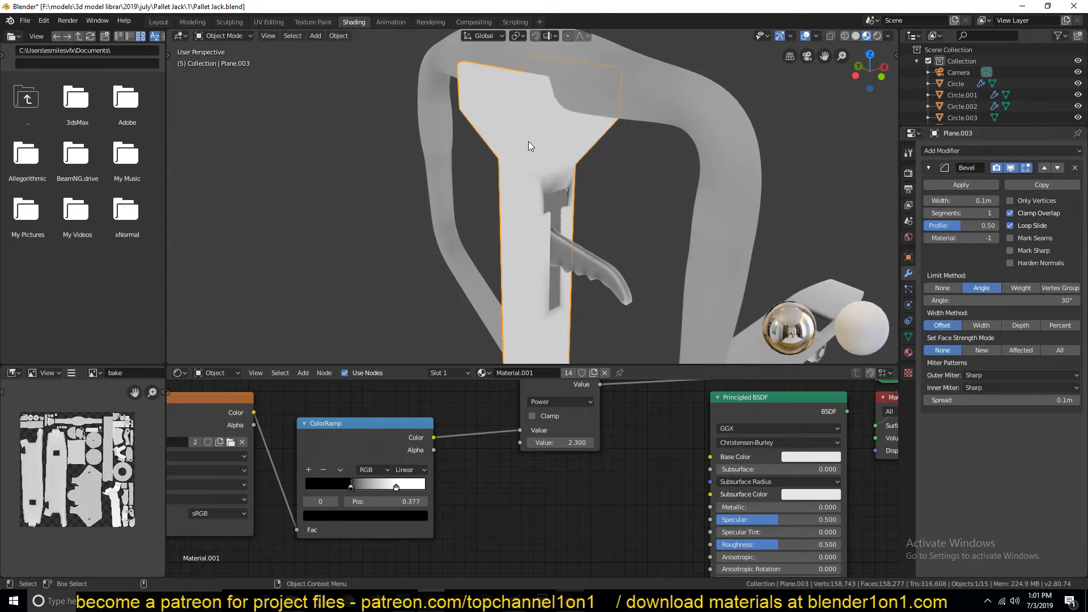
- Switch to solid shading and set the column's bevel to 3 segments
left_click(855, 36)
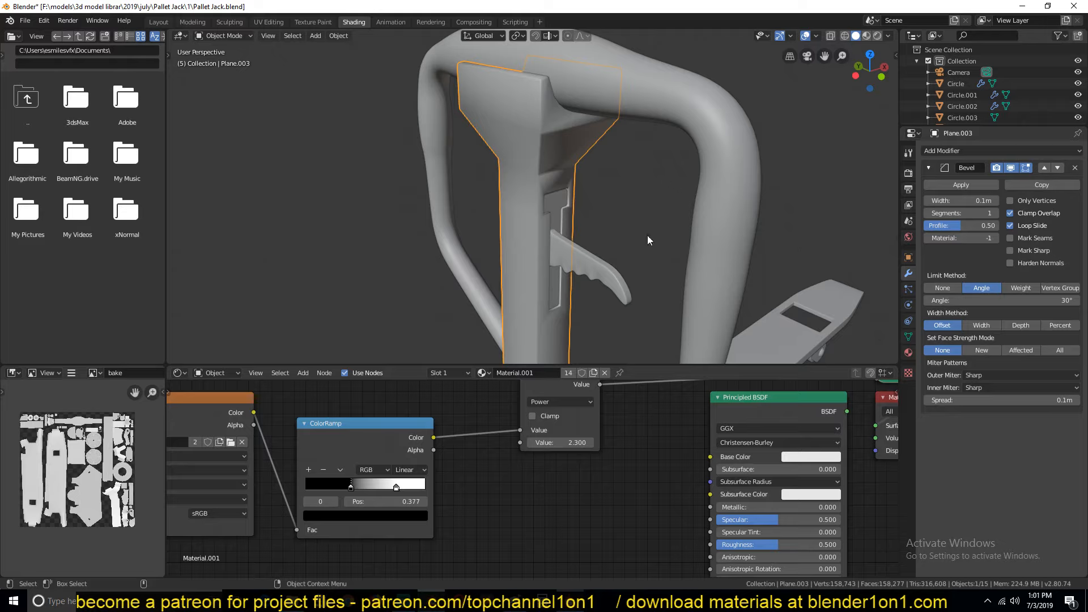
left_click(995, 213)
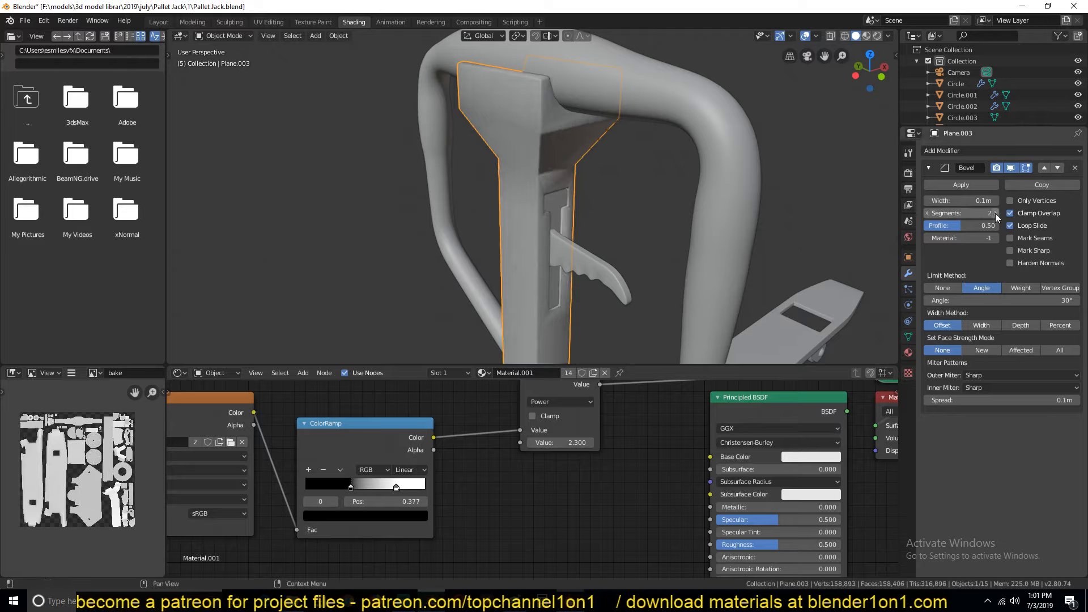
left_click(995, 213)
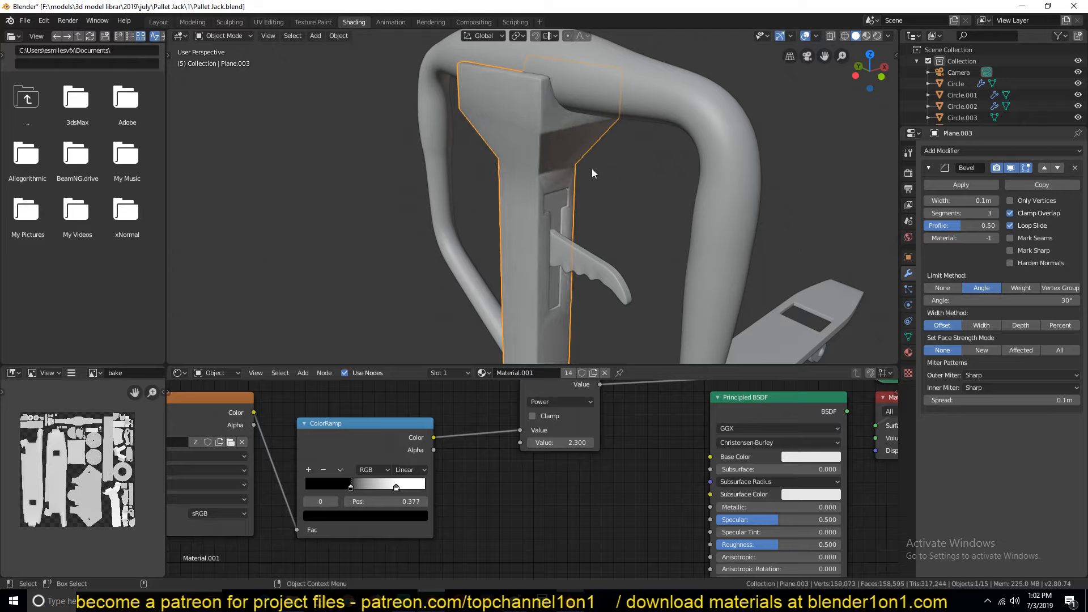
- Add a Subdivision Surface modifier with 2 viewport subdivisions to the beveled column and return to material preview shading
key("ctrl+2")
key("alt+a")
middle_click_drag(576, 187, 578, 148)
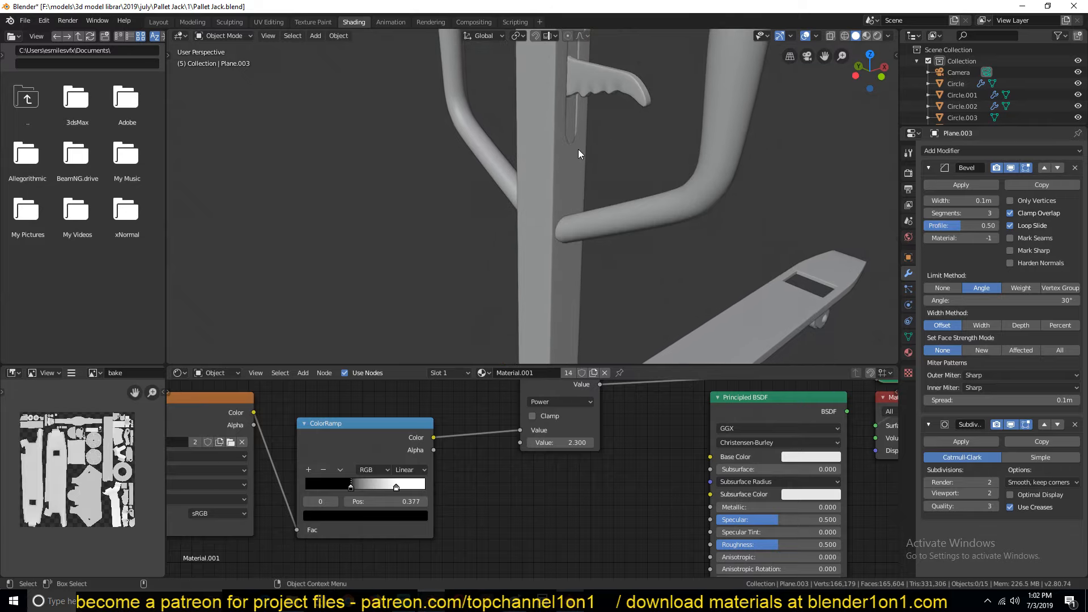
middle_click_drag(615, 246, 615, 212)
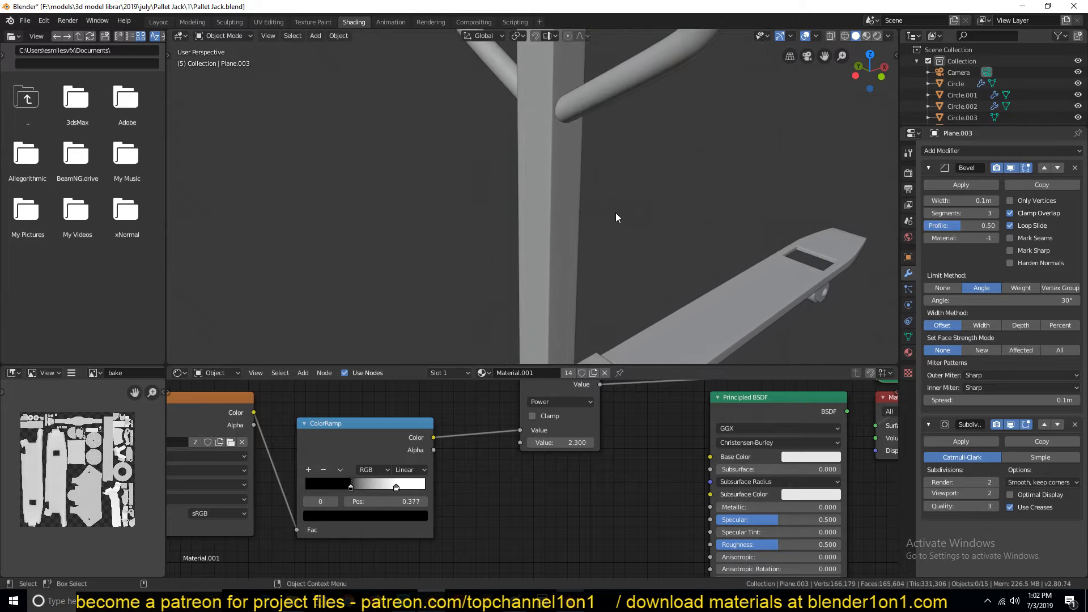
left_click(866, 36)
middle_click_drag(732, 139, 729, 196)
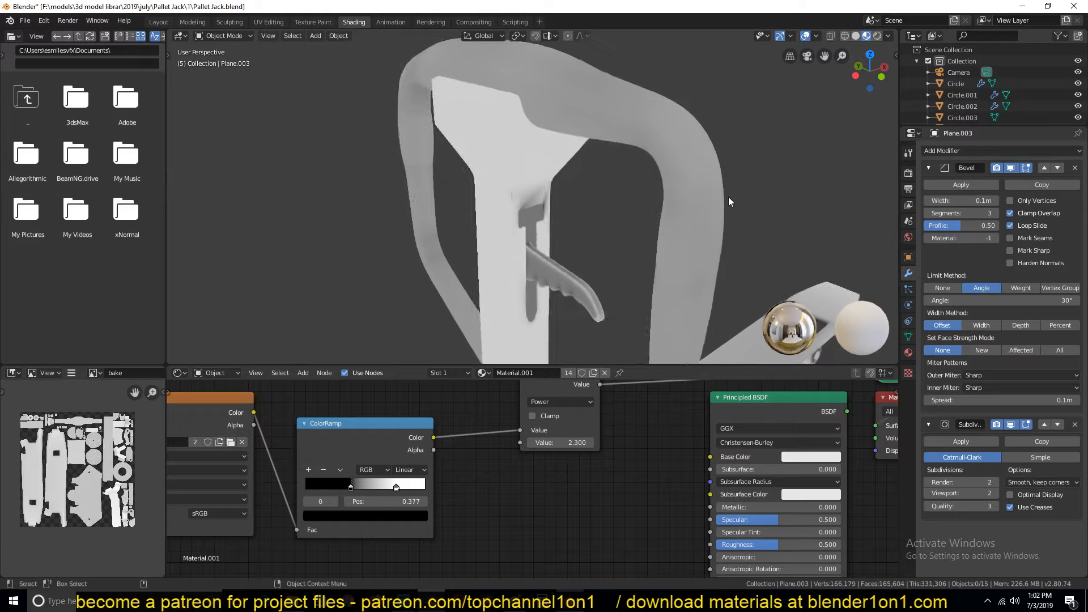
- Select the pivot bracket at the base of the handle column and isolate it in local view
left_click(695, 171)
middle_click_drag(540, 100, 646, 165)
middle_click_drag(675, 250, 650, 149, "shift")
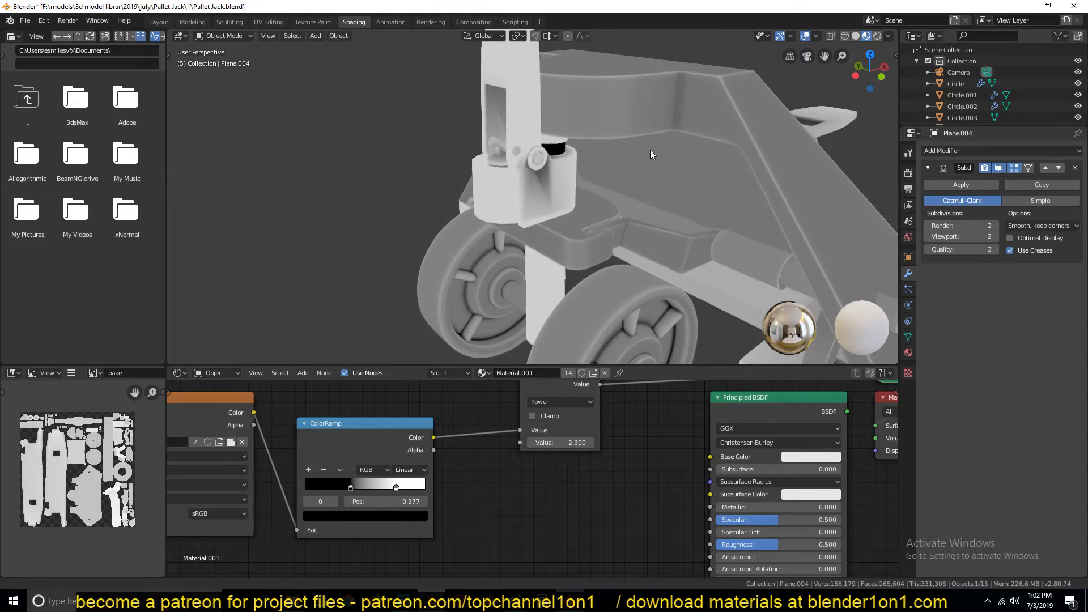
left_click(548, 205)
middle_click_drag(555, 206, 584, 244, "shift")
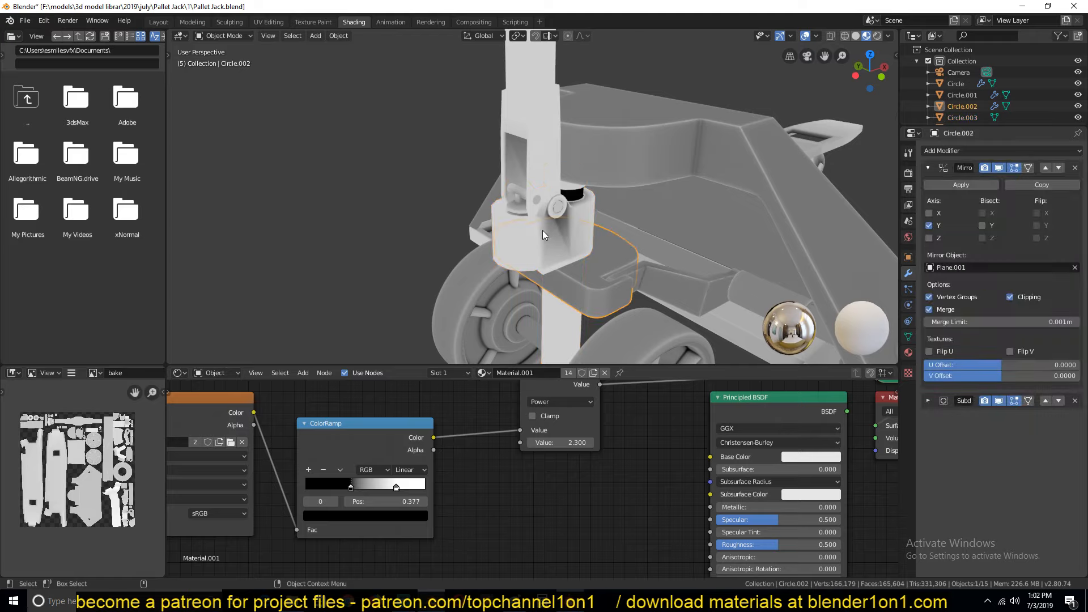
middle_click_drag(559, 222, 617, 228)
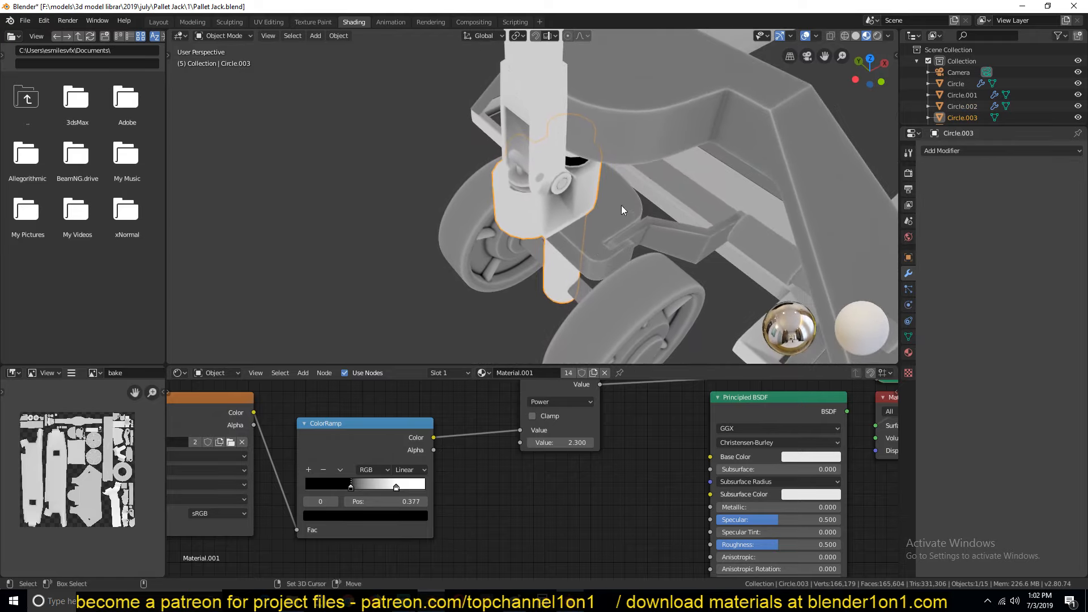
key("KP_Divide")
middle_click_drag(591, 126, 582, 197)
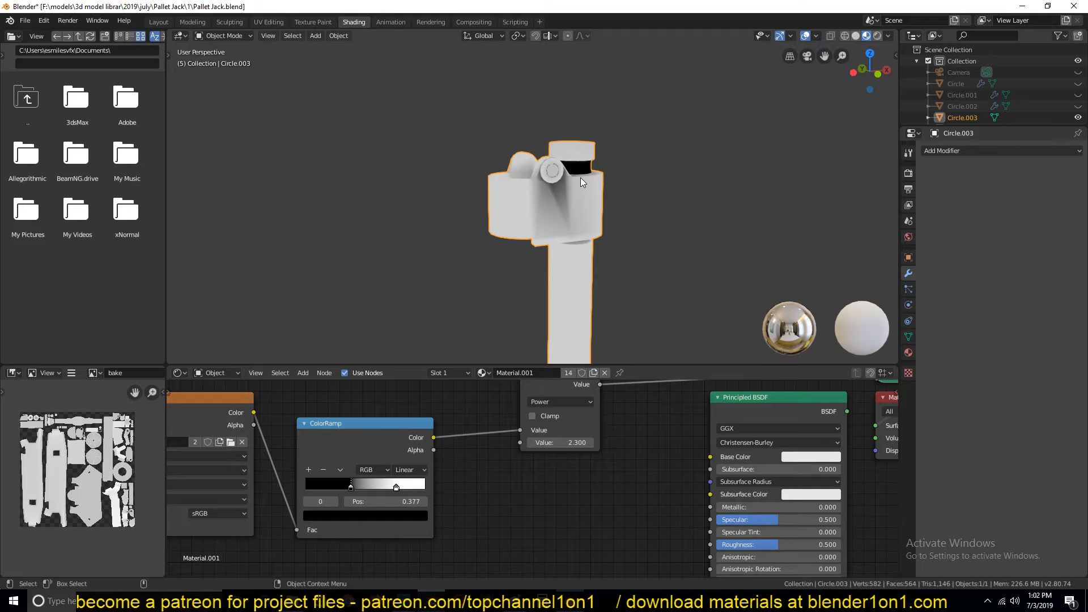
- Examine the isolated bracket's baked curvature shading around the round pivot boss, the lugs and the dark neck
middle_click_drag(581, 177, 554, 277)
scroll(583, 215, "up", 5)
scroll(554, 277, "up", 2)
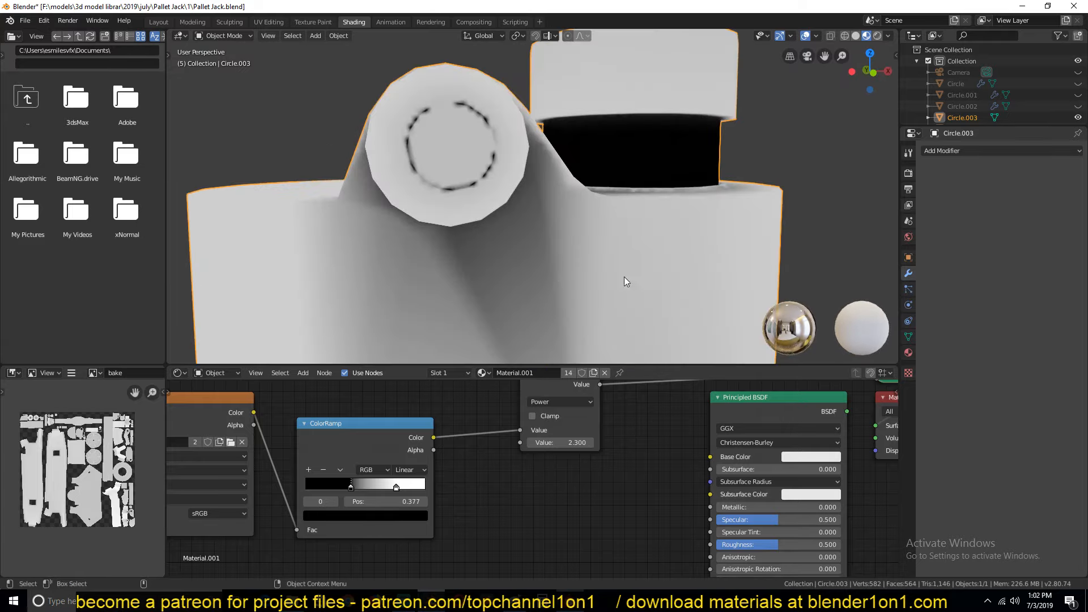
scroll(709, 450, "down", 4)
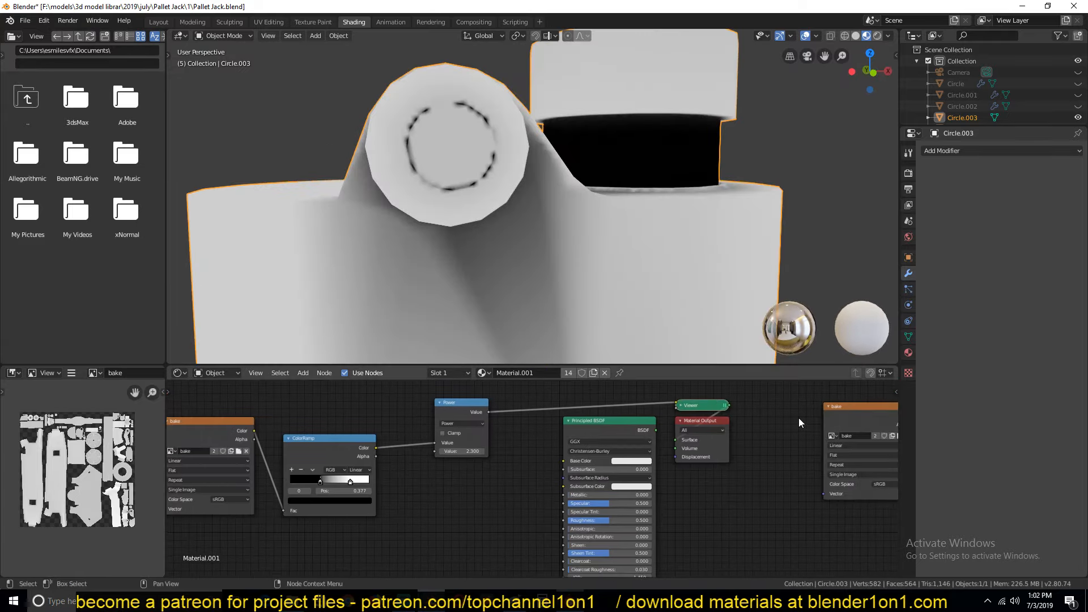
middle_click_drag(516, 189, 519, 189)
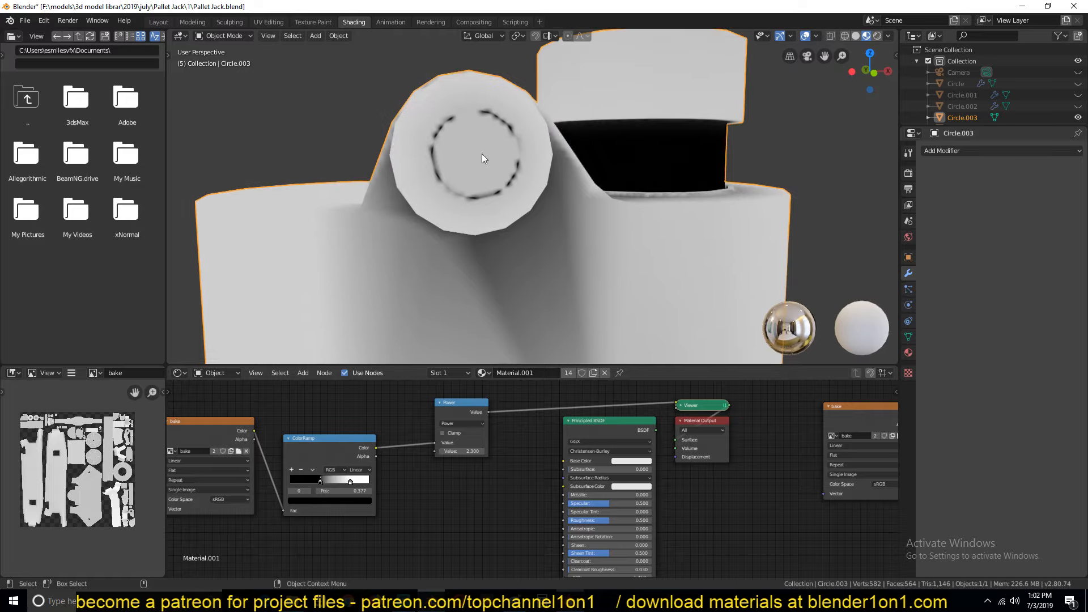
middle_click_drag(449, 180, 623, 166)
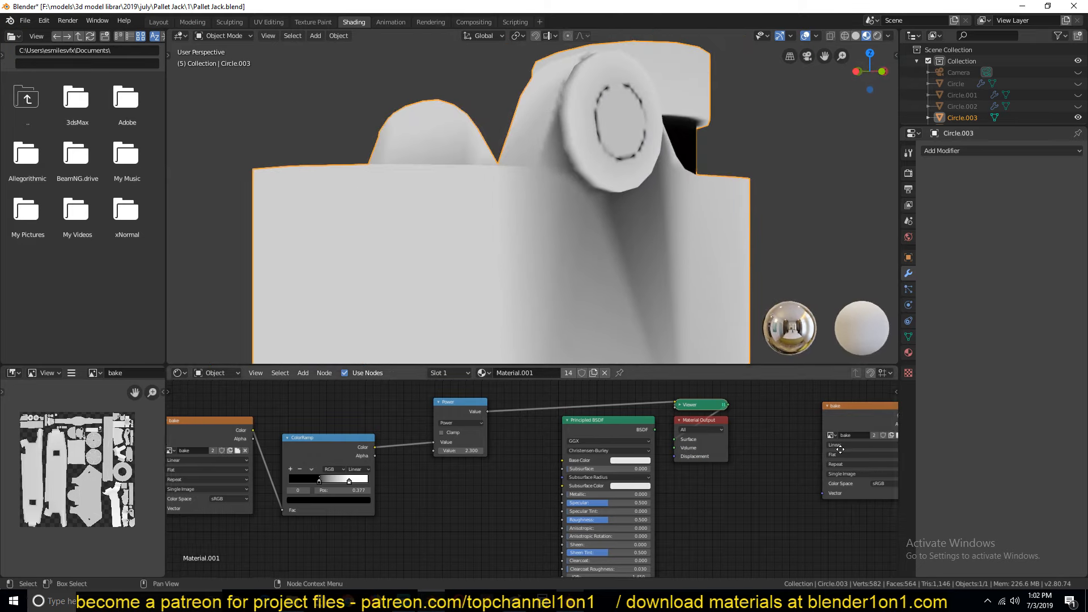
middle_click_drag(841, 450, 759, 447)
scroll(568, 202, "down", 3)
middle_click_drag(567, 202, 549, 219)
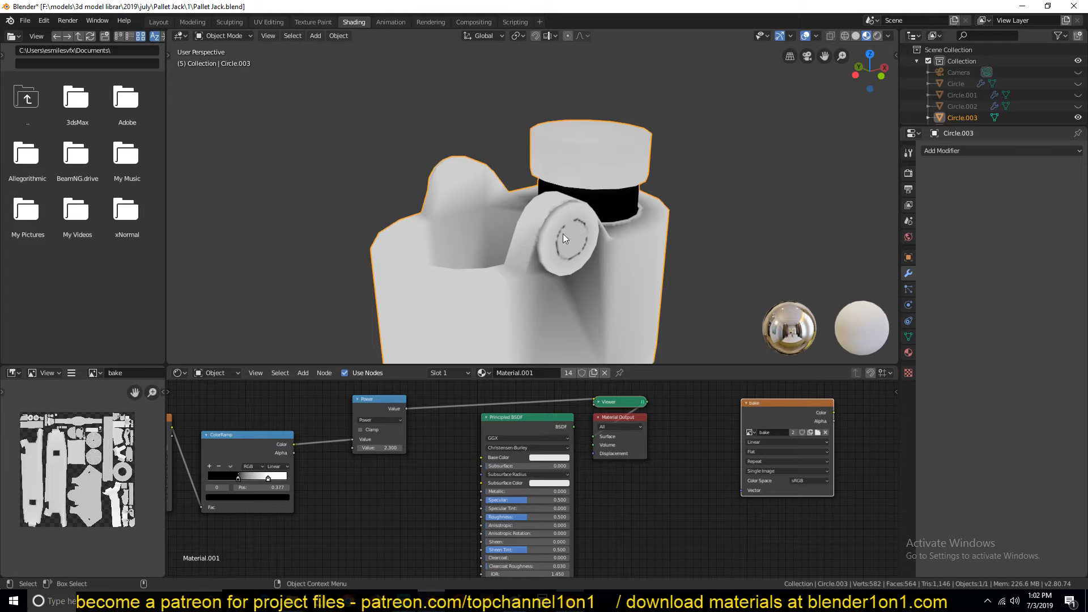
middle_click_drag(563, 233, 584, 219)
- Add a Bevel modifier with 2 segments and the Angle limit method to the bracket, viewed in solid shading
left_click(974, 151)
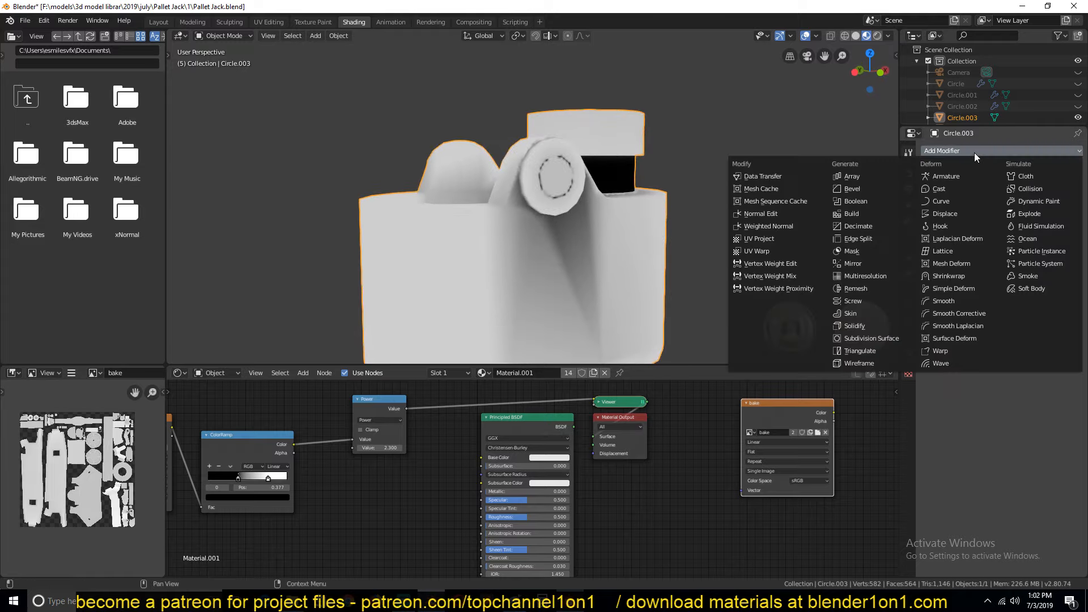
left_click(850, 188)
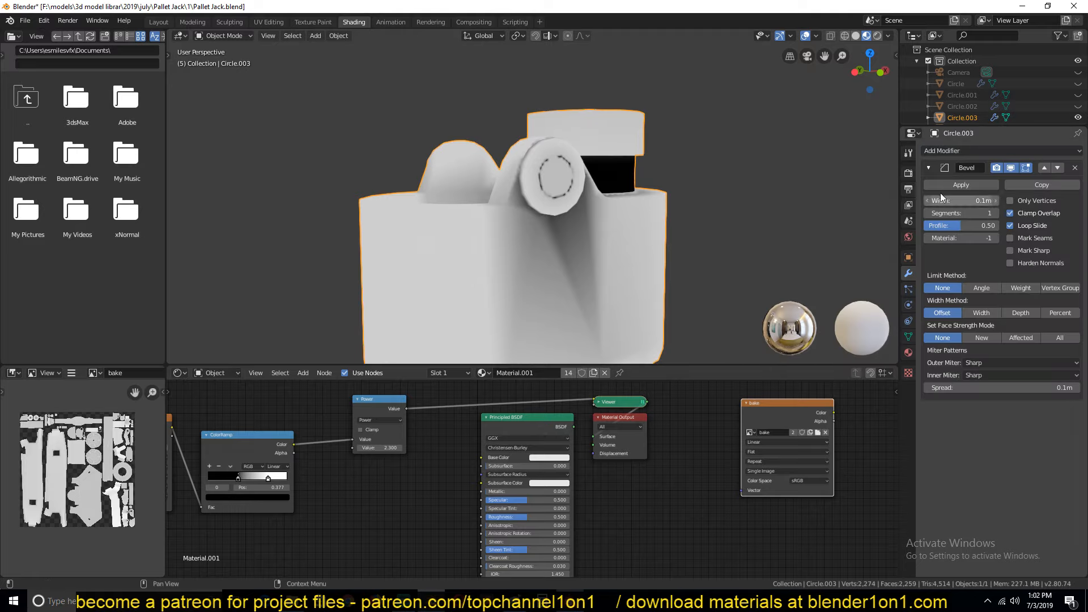
left_click(997, 212)
left_click(855, 35)
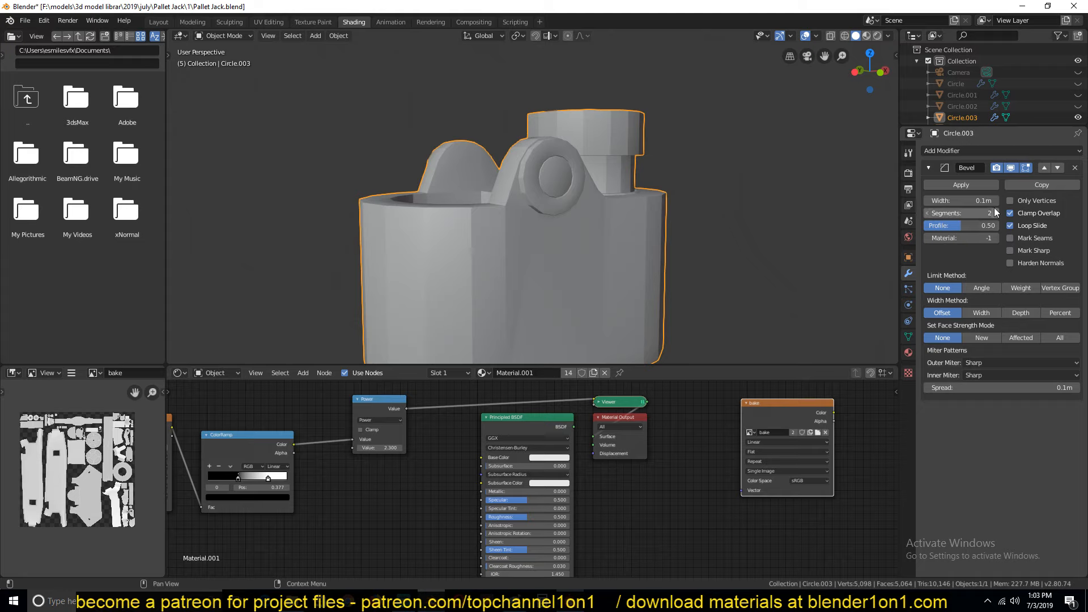
left_click(989, 285)
- Reduce the bracket's bevel width to 0.042 m and check the edges from several sides
middle_click_drag(810, 192, 823, 207)
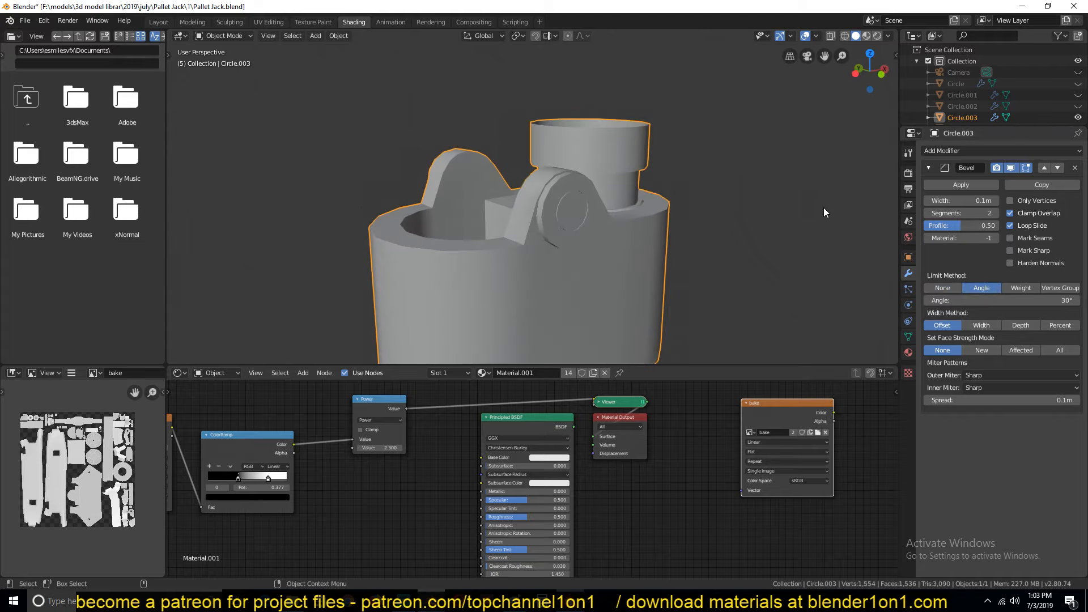
scroll(824, 207, "up", 3)
mouse_move(967, 201)
left_mouse_down()
mouse_move(946, 201)
mouse_move(958, 201)
left_mouse_up()
scroll(595, 188, "down", 4)
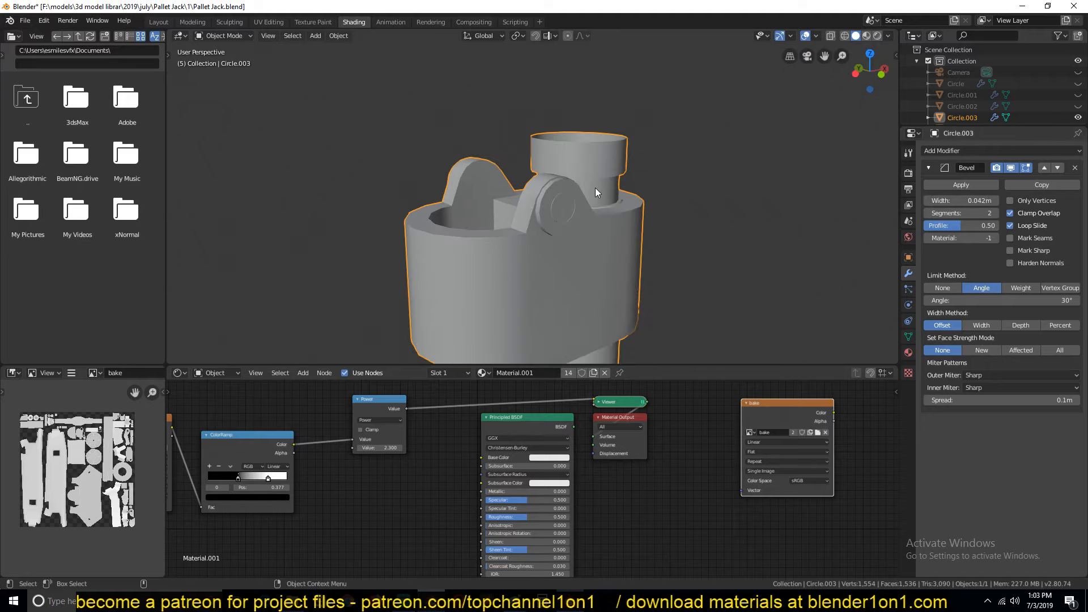
middle_click_drag(595, 188, 593, 149)
middle_click_drag(623, 216, 690, 279)
- Compare the mesh edges around the round pivot boss in Edit Mode with the beveled surface in Object Mode
key("Tab")
key("Tab")
key("Tab")
scroll(689, 279, "up", 5)
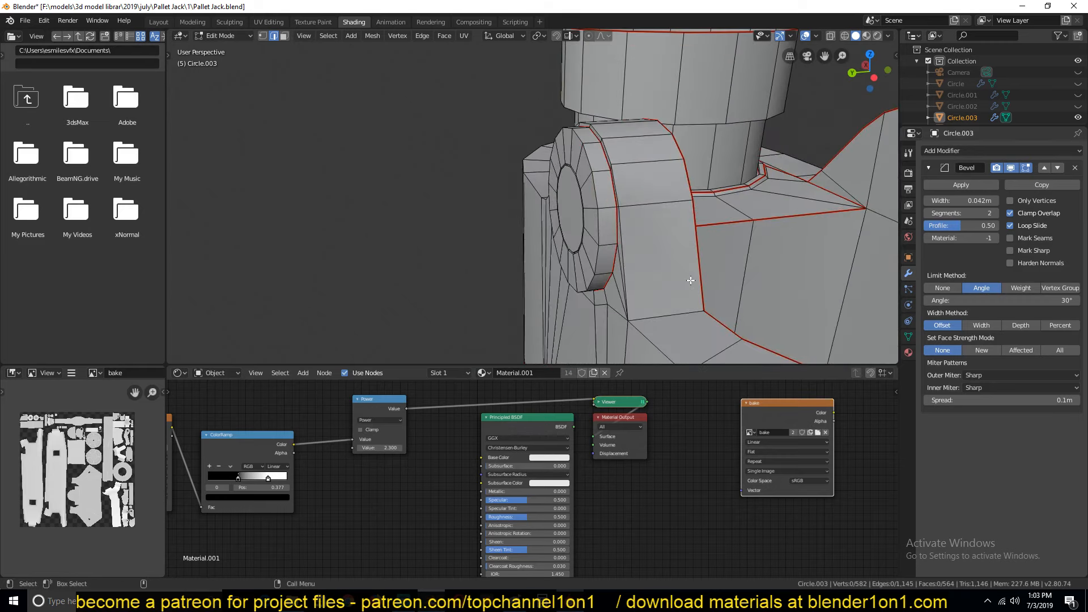
scroll(647, 294, "down", 3)
scroll(647, 294, "up", 3)
left_click(708, 248, "alt")
key("Tab")
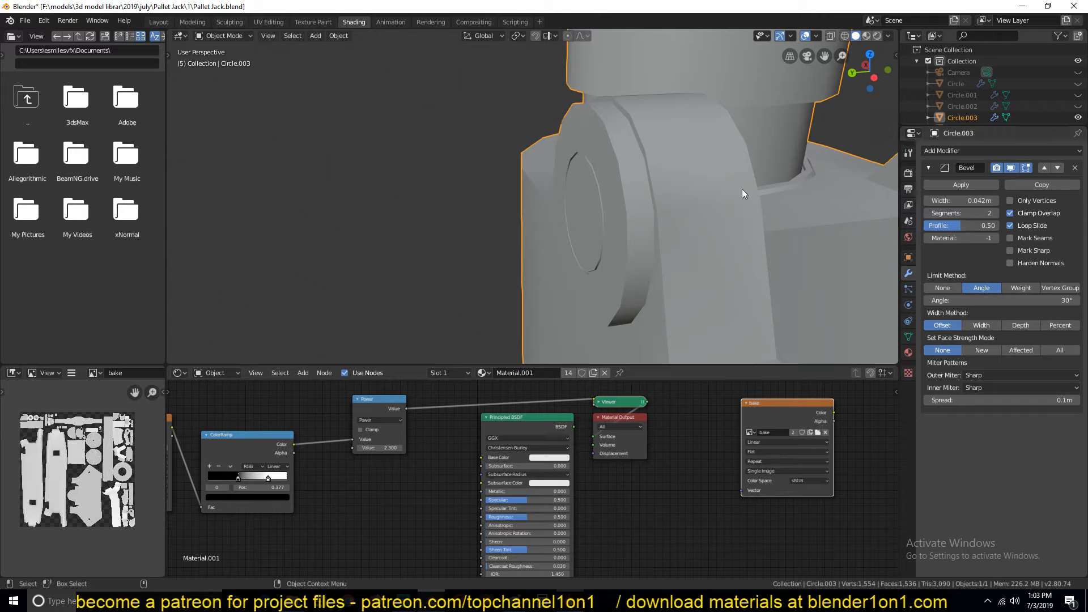
mouse_move(741, 189)
middle_mouse_down()
mouse_move(630, 178)
mouse_move(582, 156)
mouse_move(656, 162)
mouse_move(739, 191)
middle_mouse_up()
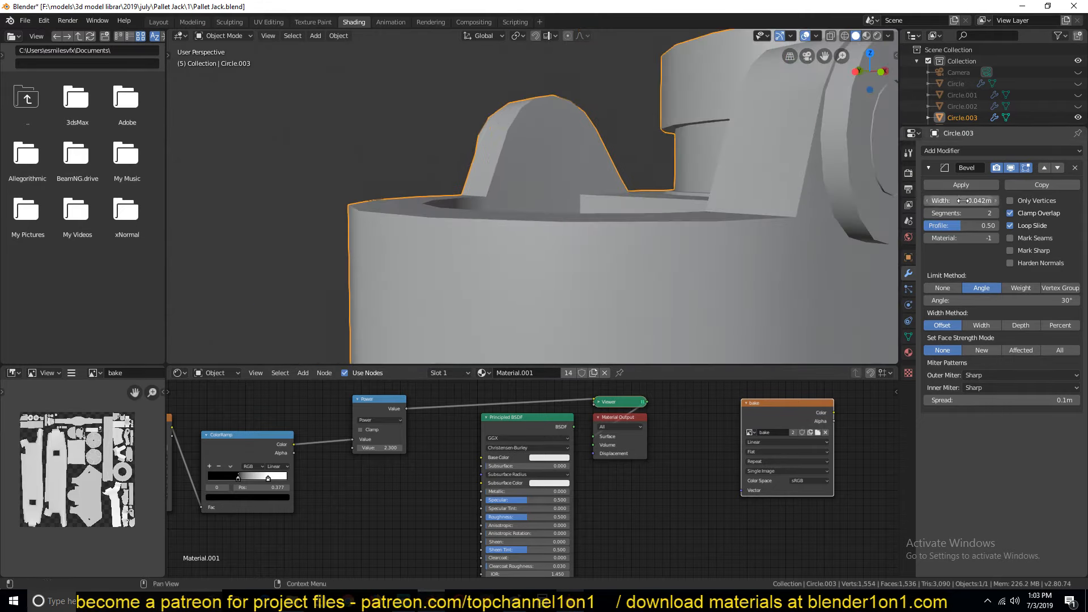
- Select edges along the pivot lug in Edit Mode and check that area on the beveled bracket
key("Tab")
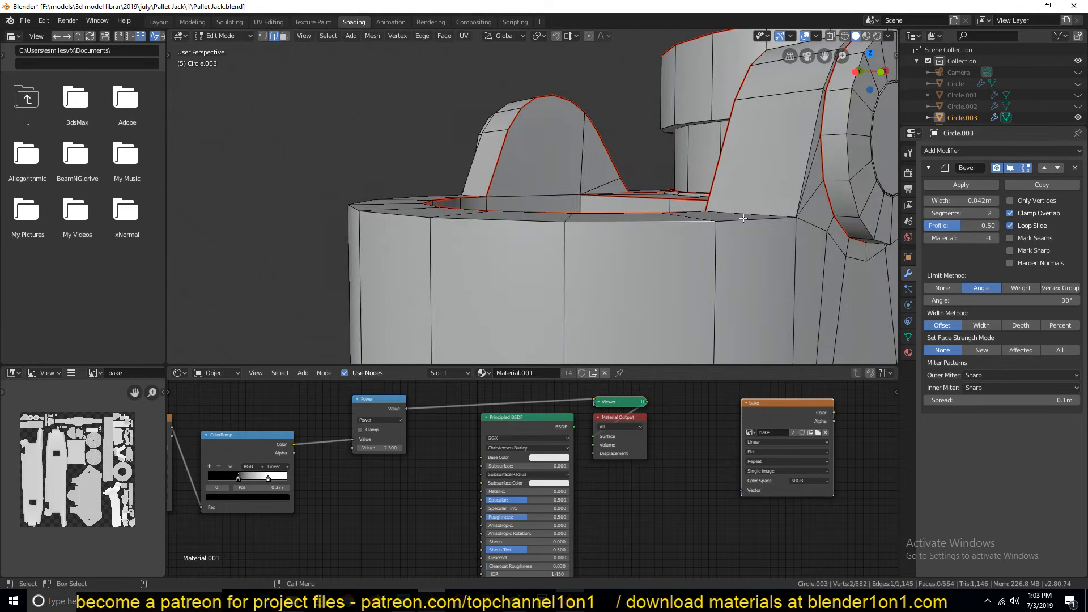
left_click(823, 118)
left_click(827, 116, "shift")
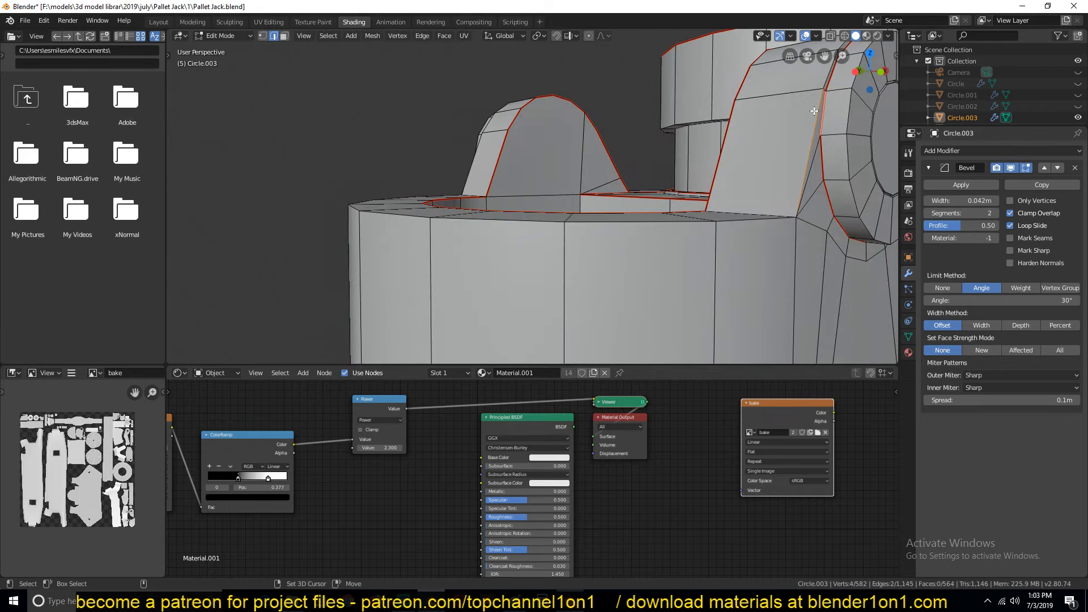
key("Tab")
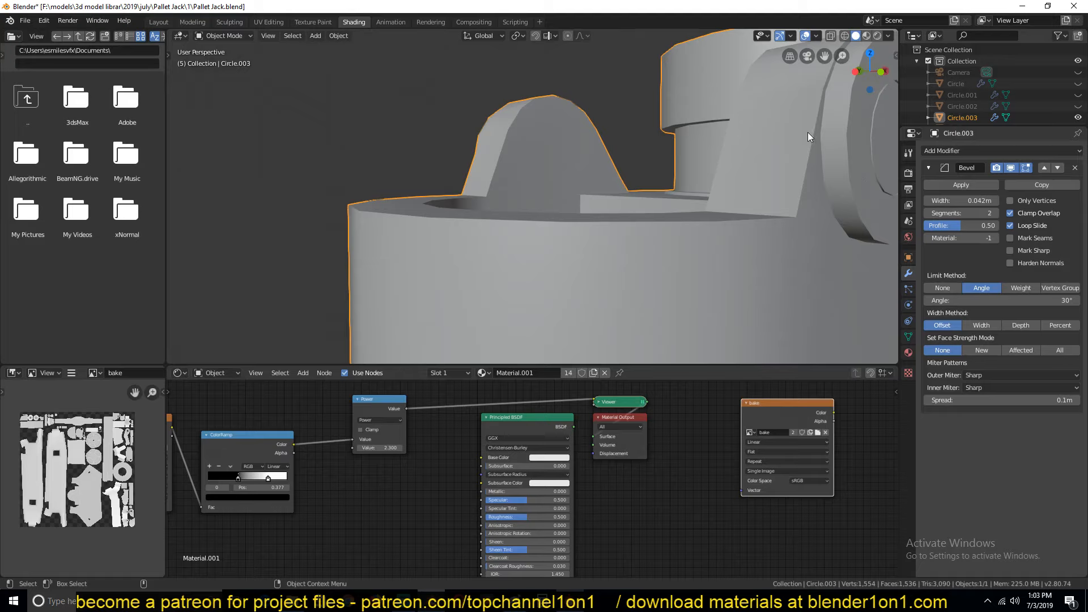
- Try the bevel's Only Vertices, Mark Seams, Mark Sharp and Harden Normals options on the bracket
scroll(790, 246, "down", 5)
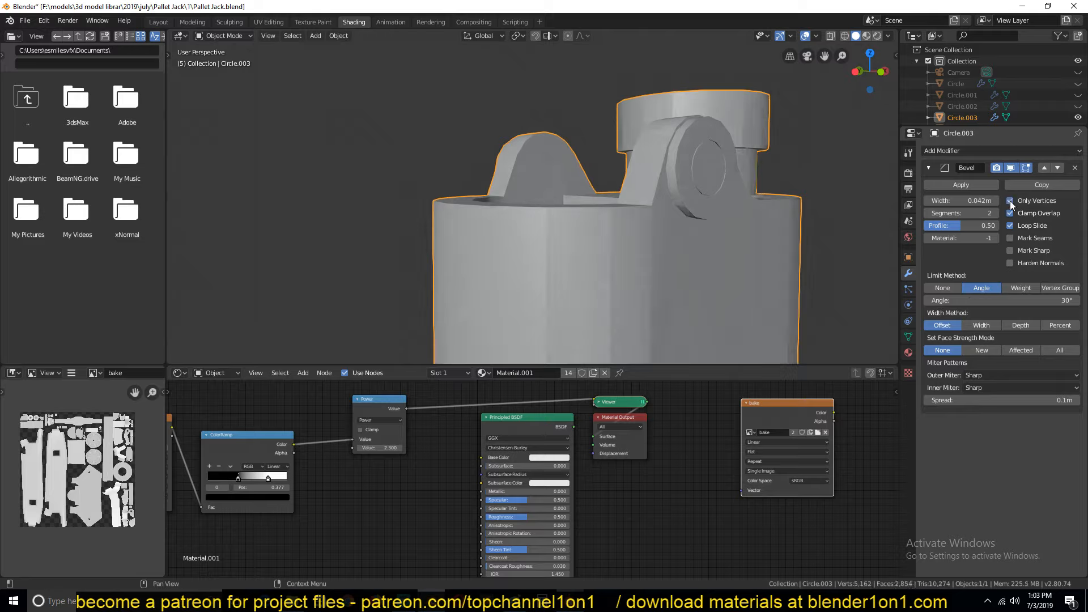
left_click(1011, 237)
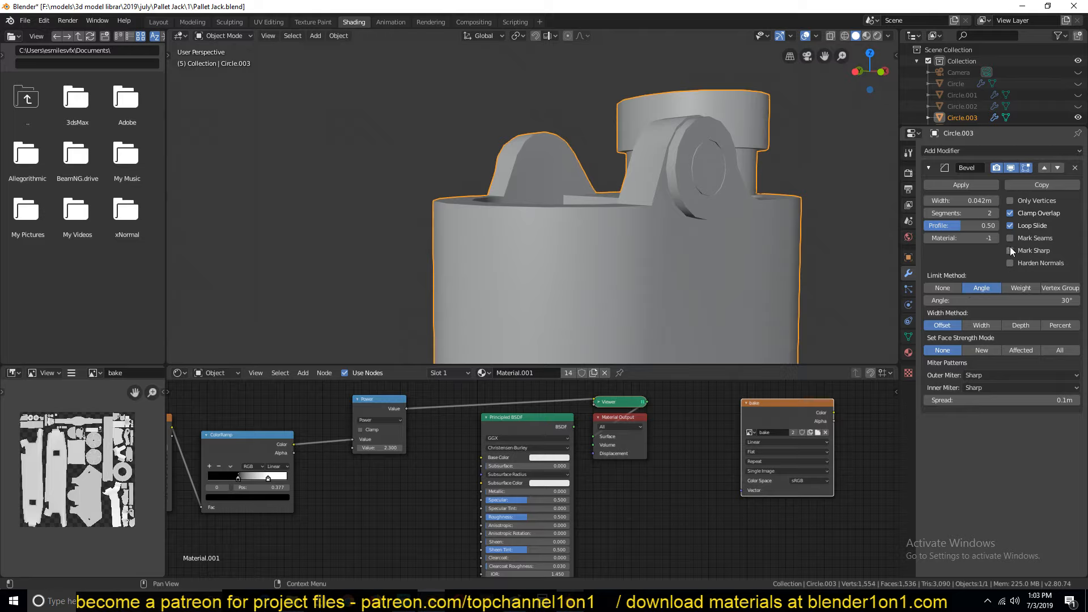
left_click(1010, 251)
left_click(1010, 263)
left_click(1003, 326)
- Check the mesh around the bracket's open rim and remove the Bevel modifier
middle_click_drag(582, 241, 551, 184)
scroll(586, 212, "up", 3)
key("Tab")
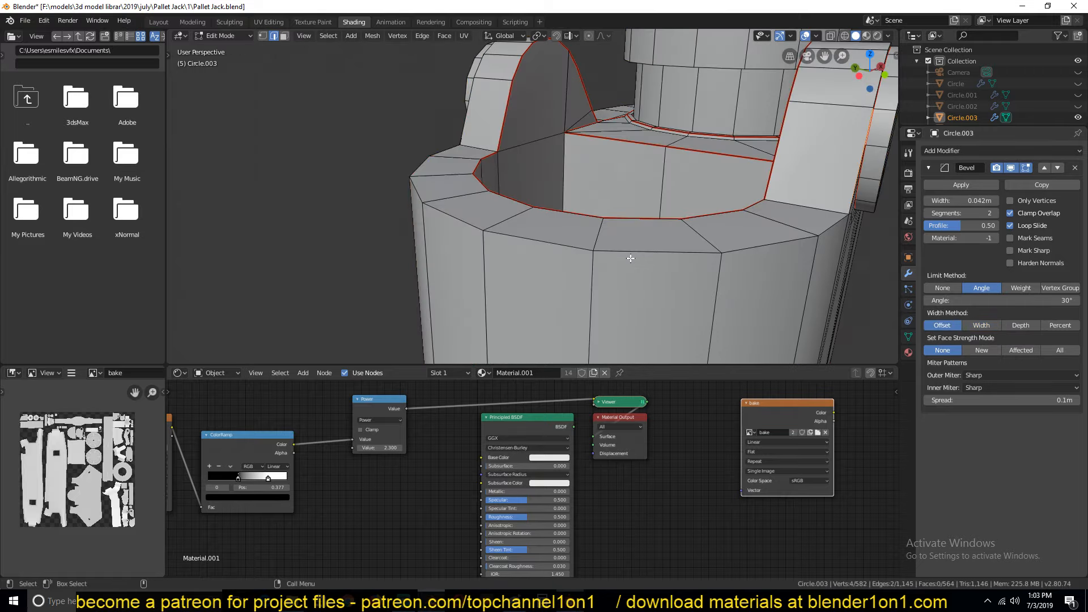
key("Tab")
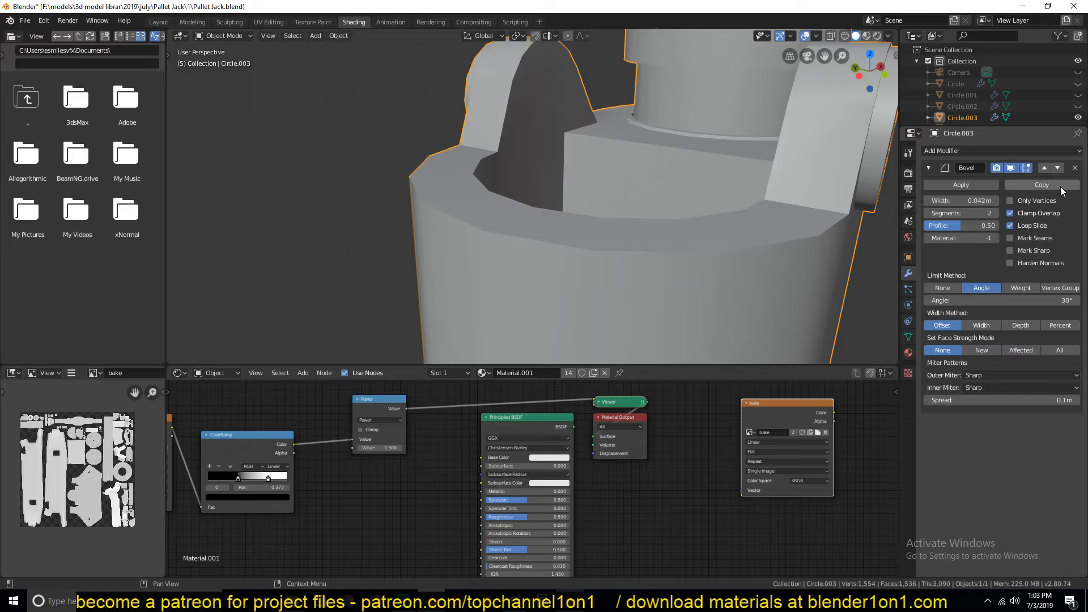
left_click(1075, 168)
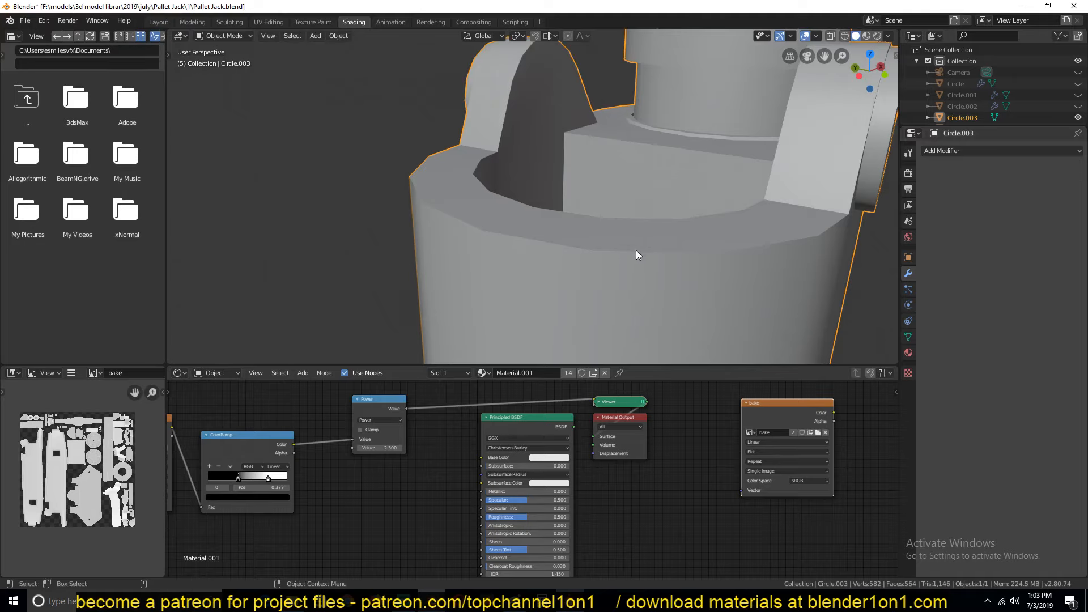
scroll(636, 250, "down", 5)
mouse_move(611, 237)
middle_mouse_down()
mouse_move(593, 159)
mouse_move(601, 242)
middle_mouse_up()
key("Tab")
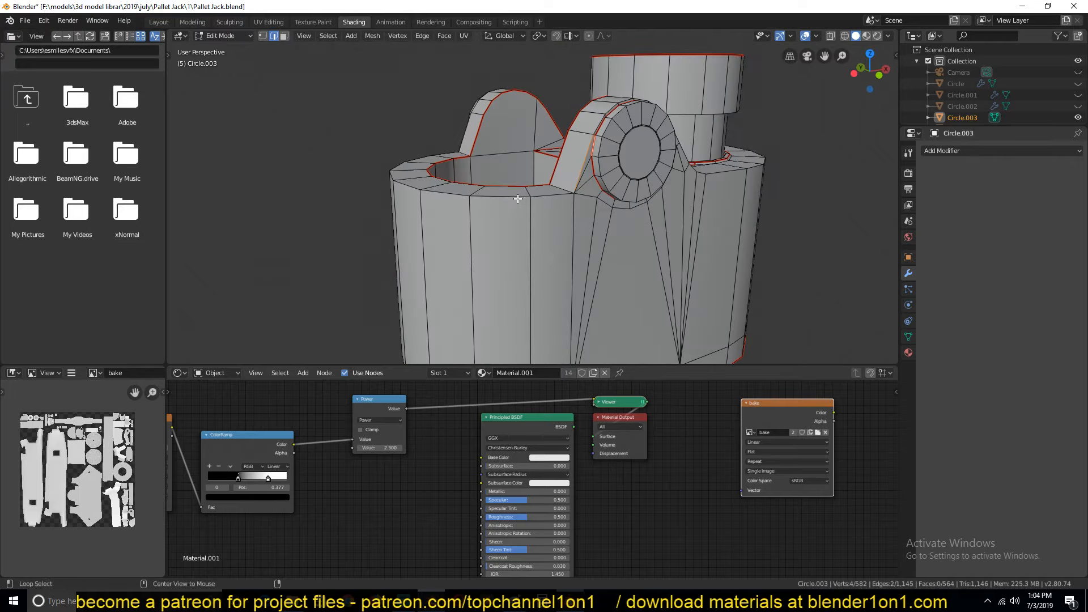
key("Tab")
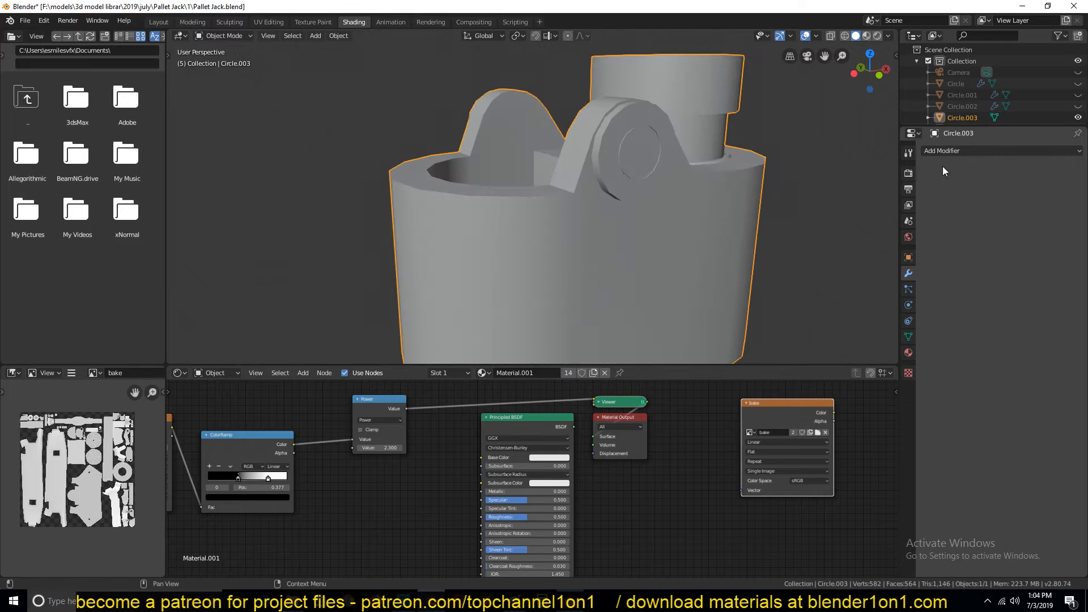
left_click(988, 151)
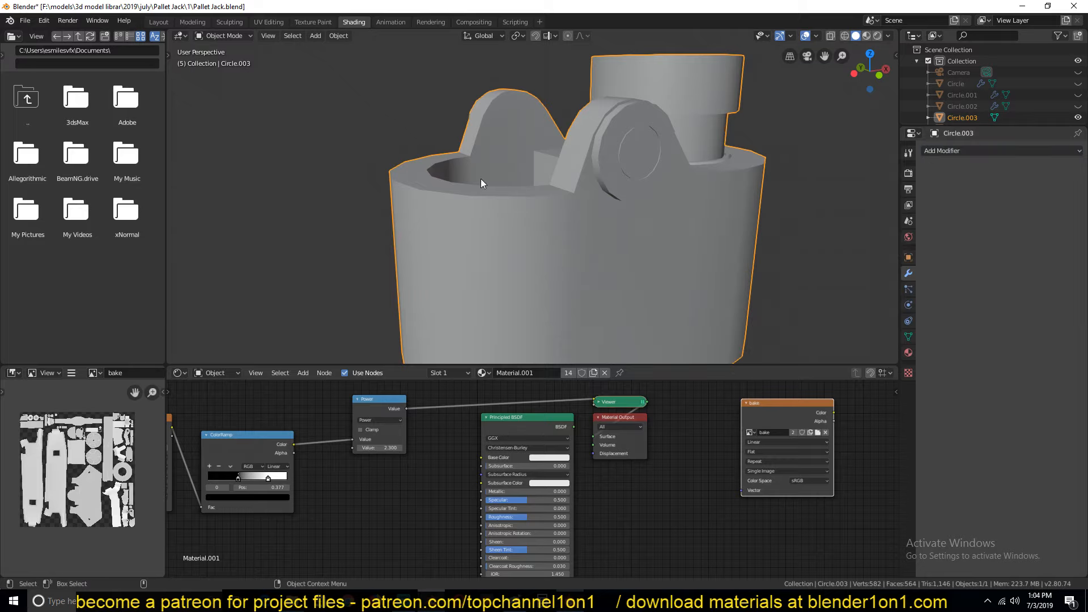
left_click(952, 150)
- Select an outer rim edge of the bracket in Edit Mode and extend the selection to edges with similar Face Angles
key("Tab")
left_click(501, 200)
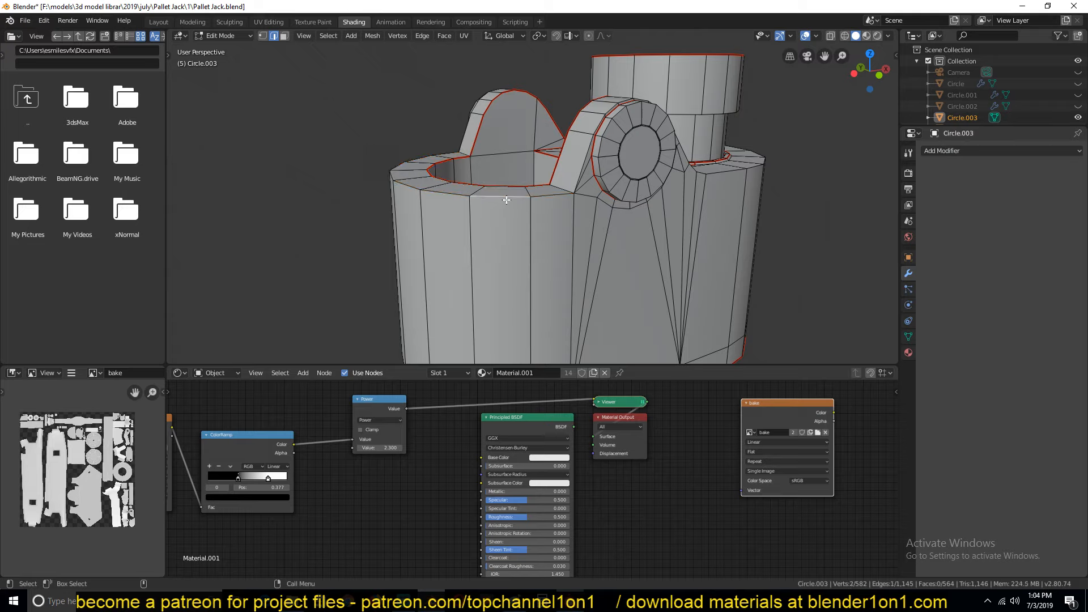
key("shift+g")
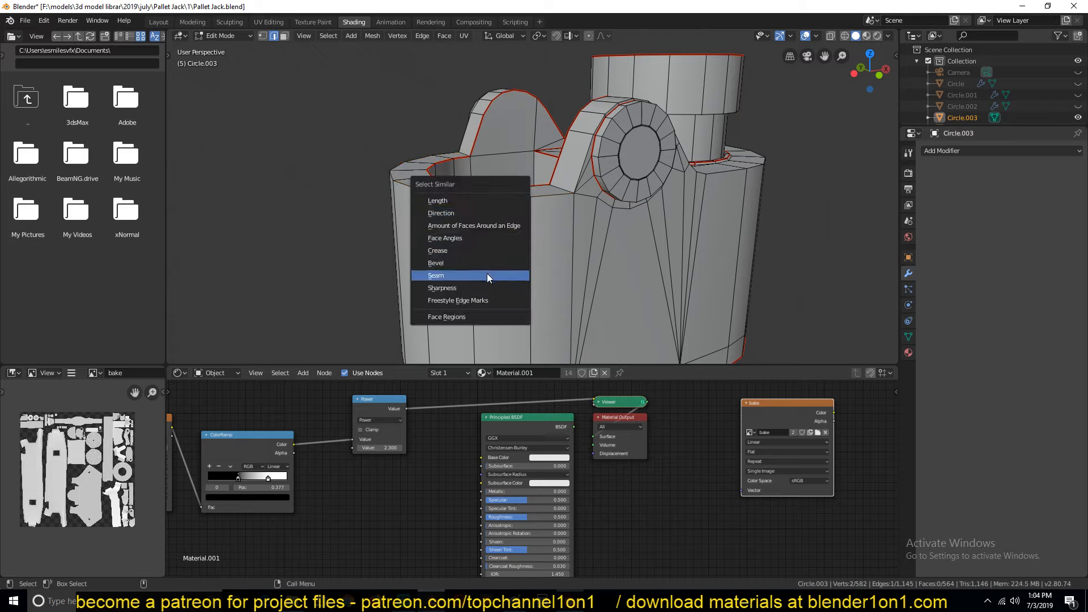
left_click(475, 238)
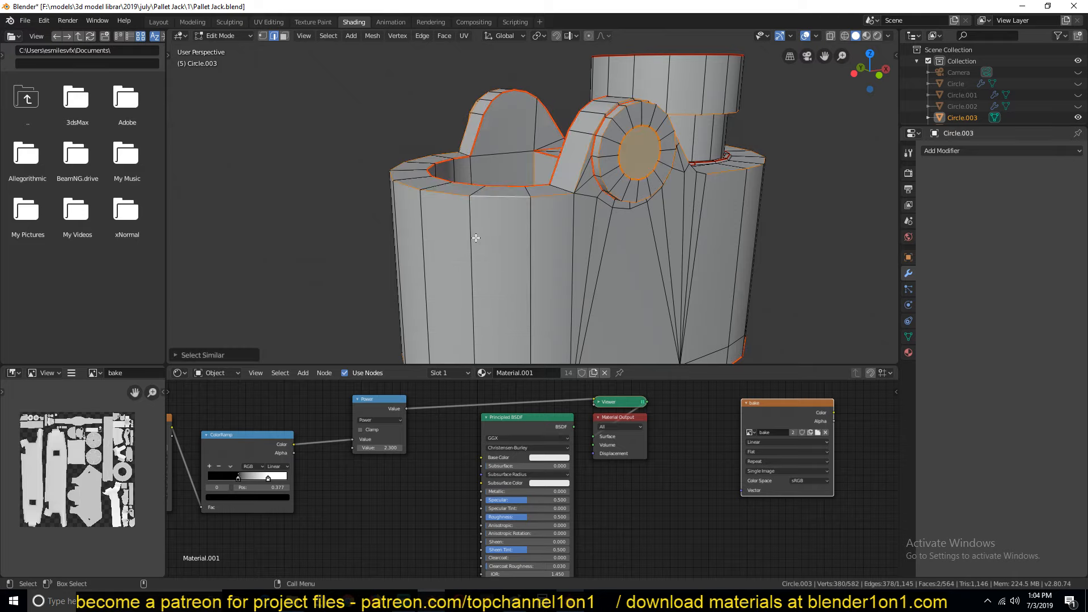
mouse_move(475, 238)
middle_mouse_down()
mouse_move(501, 202)
mouse_move(487, 195)
mouse_move(463, 206)
mouse_move(473, 258)
middle_mouse_up()
- Raise the Select Similar threshold to 0.570 to include more of the bracket's sharp edges
left_click(233, 352)
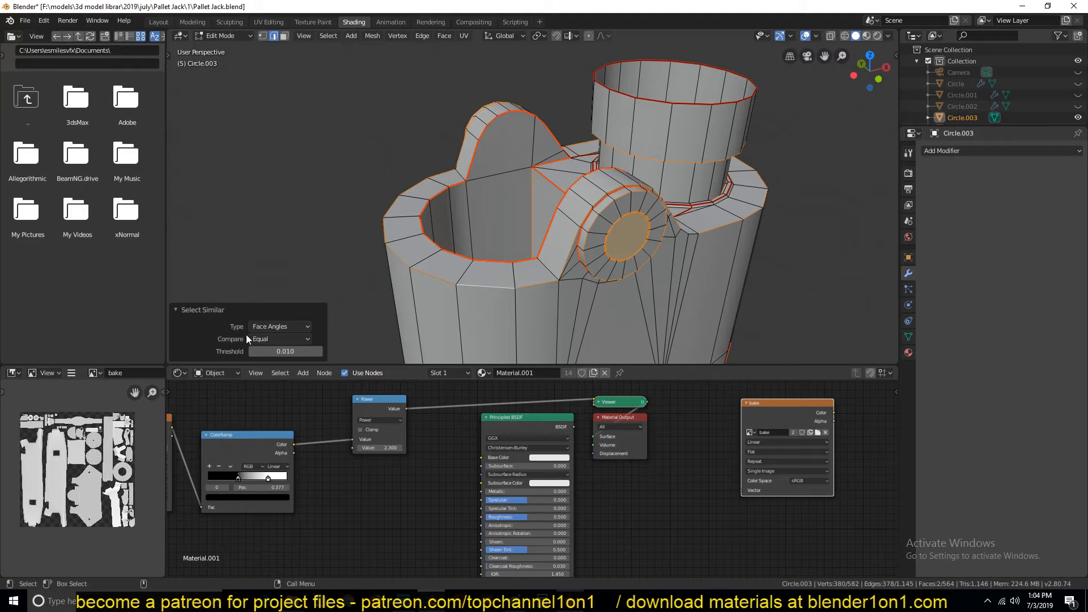
left_click(318, 351)
left_click(318, 351)
left_click(318, 351)
left_click(318, 352)
left_click(318, 351)
left_click_drag(316, 352, 312, 352)
- Hide the seam overlay in the viewport and inspect the selected edges on the bracket
left_click(816, 36)
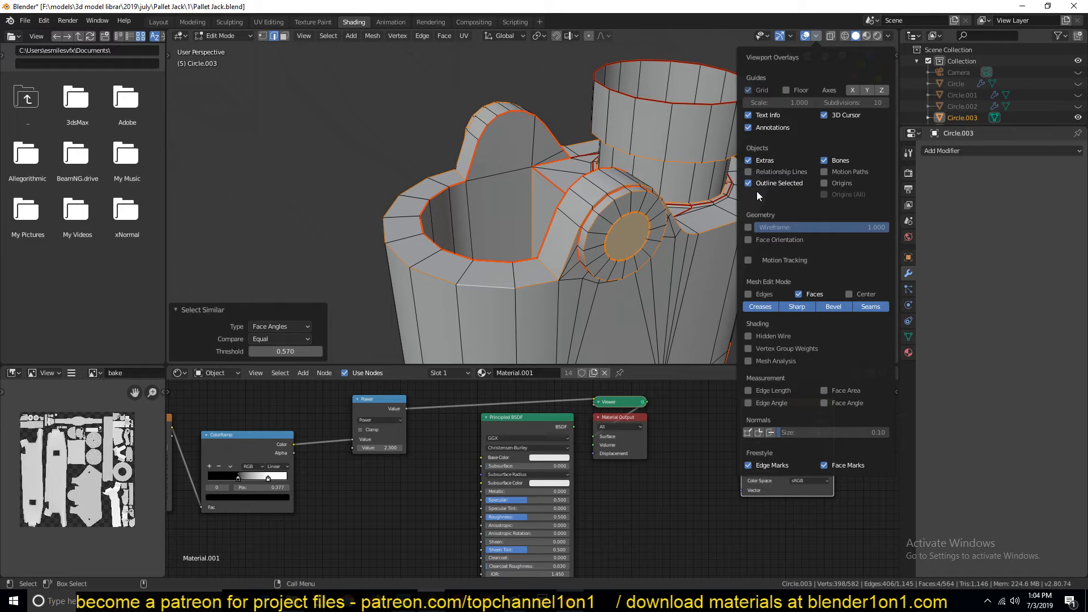
left_click(878, 310)
middle_click_drag(571, 172, 408, 233)
- Add a new Bevel modifier to the bracket with the sharp edges still selected
left_click(995, 151)
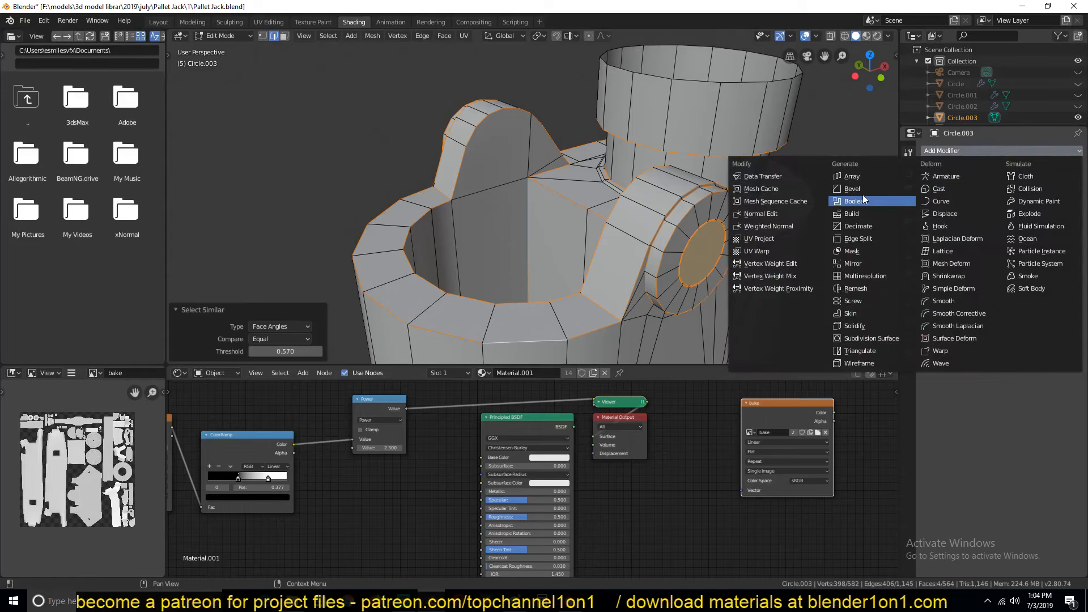
left_click(856, 189)
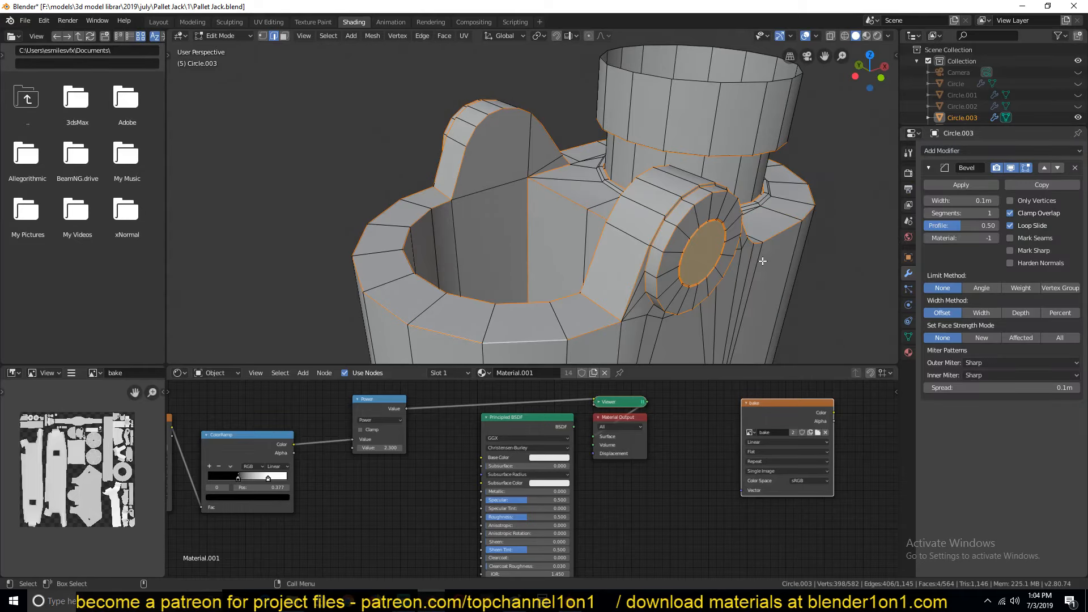
- Set the viewport's Clip Start to 0.01 m and examine the bracket's pivot boss up close
middle_click_drag(763, 262, 825, 120)
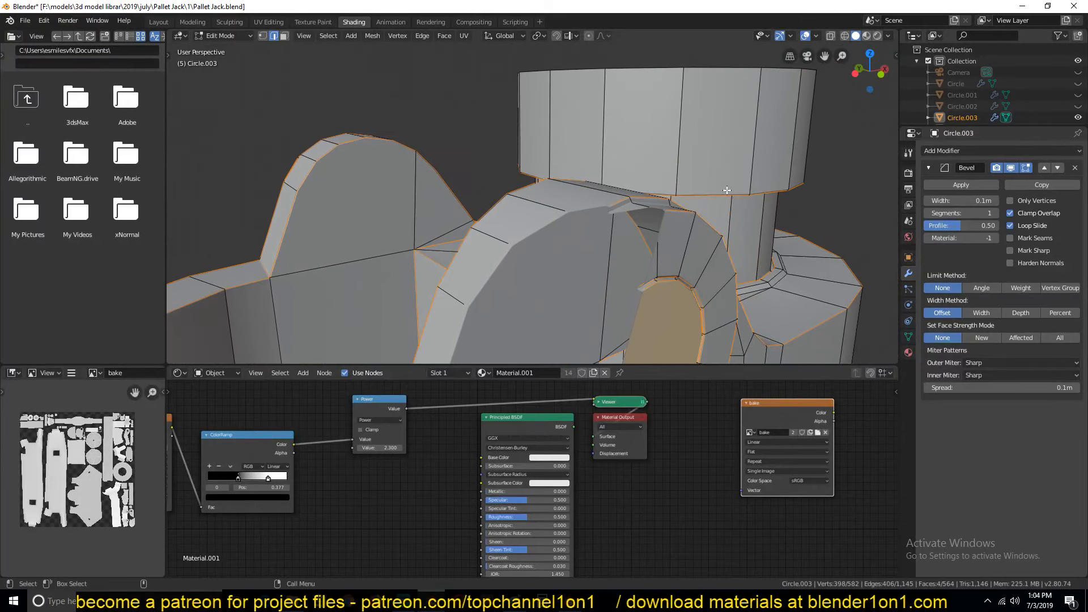
key("n")
left_click(892, 99)
left_click(852, 80)
left_click(842, 79)
type("0")
left_click(814, 96)
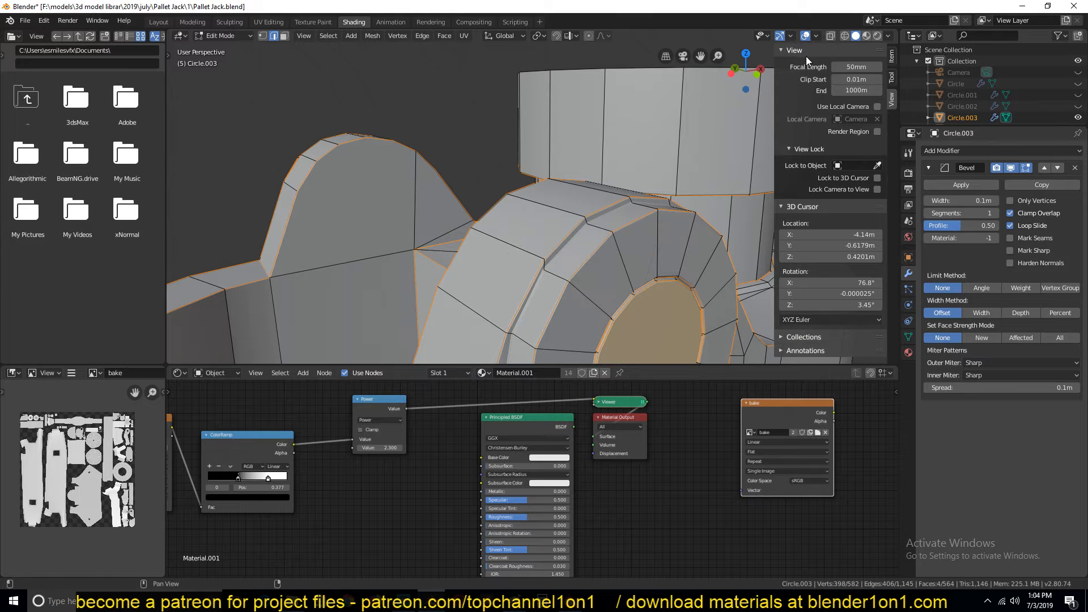
left_click(805, 53)
scroll(741, 178, "up", 3)
middle_click_drag(741, 178, 685, 147, "shift")
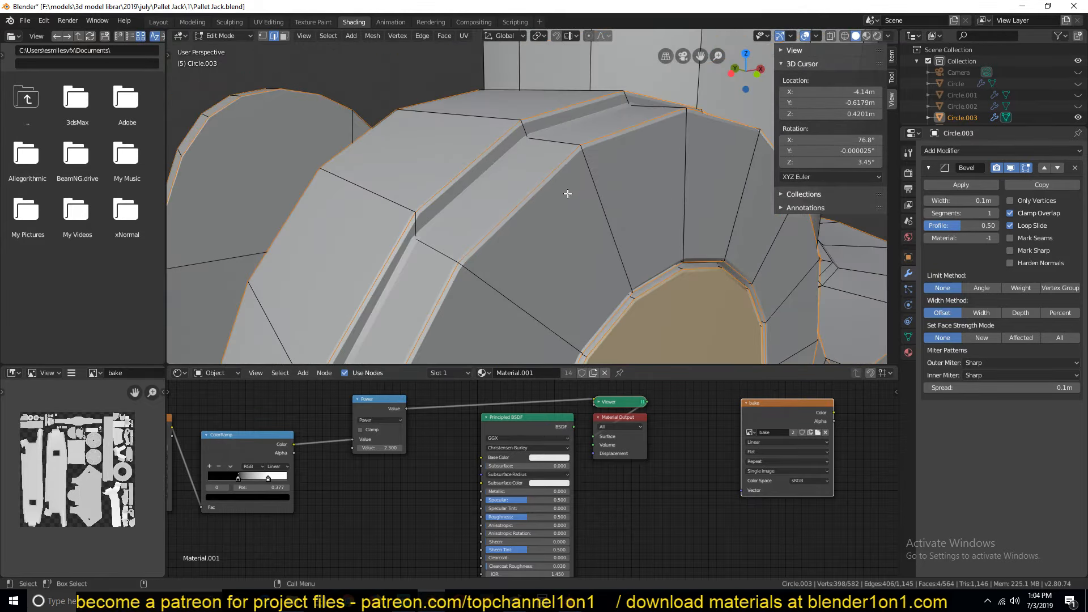
- Leave Edit Mode and set the bracket's Bevel modifier to 3 segments
key("Tab")
scroll(594, 162, "down", 6)
middle_click_drag(596, 161, 776, 204)
left_click(996, 213)
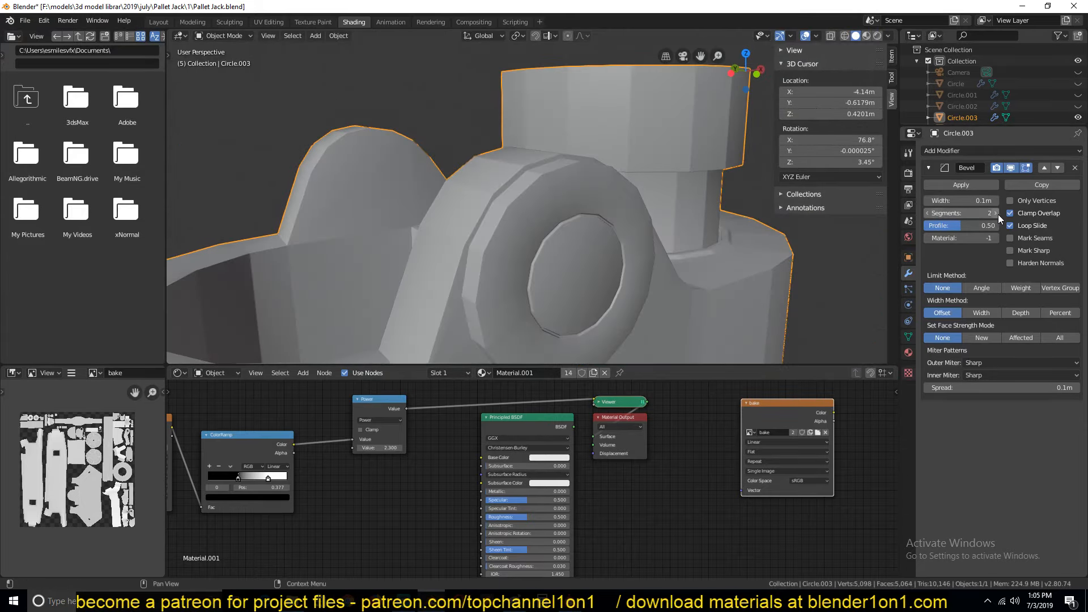
left_click(997, 214)
- Limit the Bevel modifier by Angle, trying thresholds of 40°, 88° and finally 90°
left_click(989, 287)
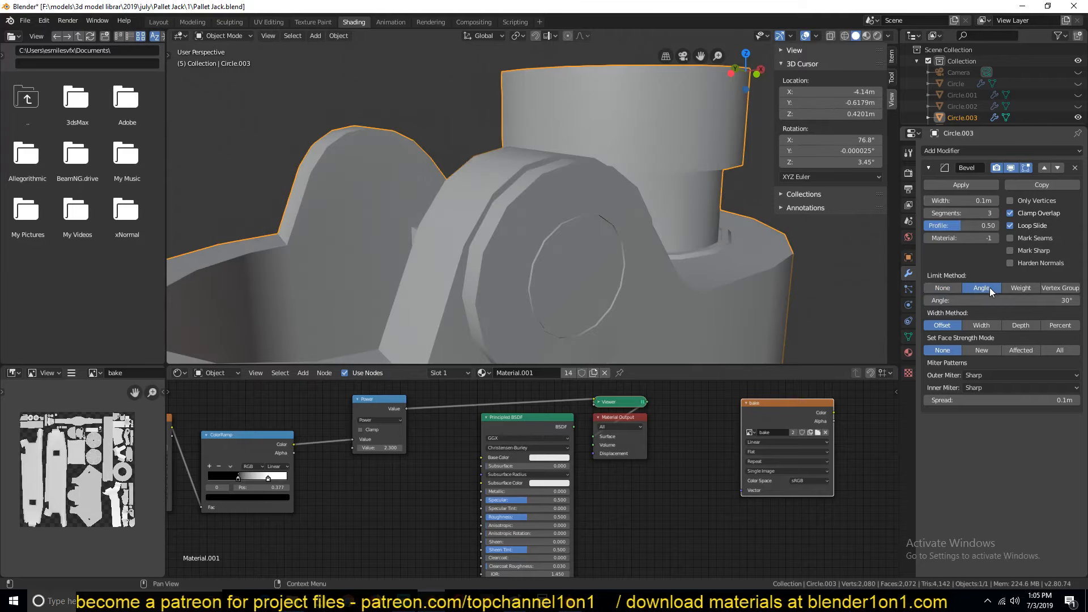
left_click(1054, 301)
type("40")
key("Return")
left_click(1015, 303)
type("88")
key("Return")
mouse_move(1015, 302)
left_mouse_down()
mouse_move(989, 302)
mouse_move(1018, 300)
left_mouse_up()
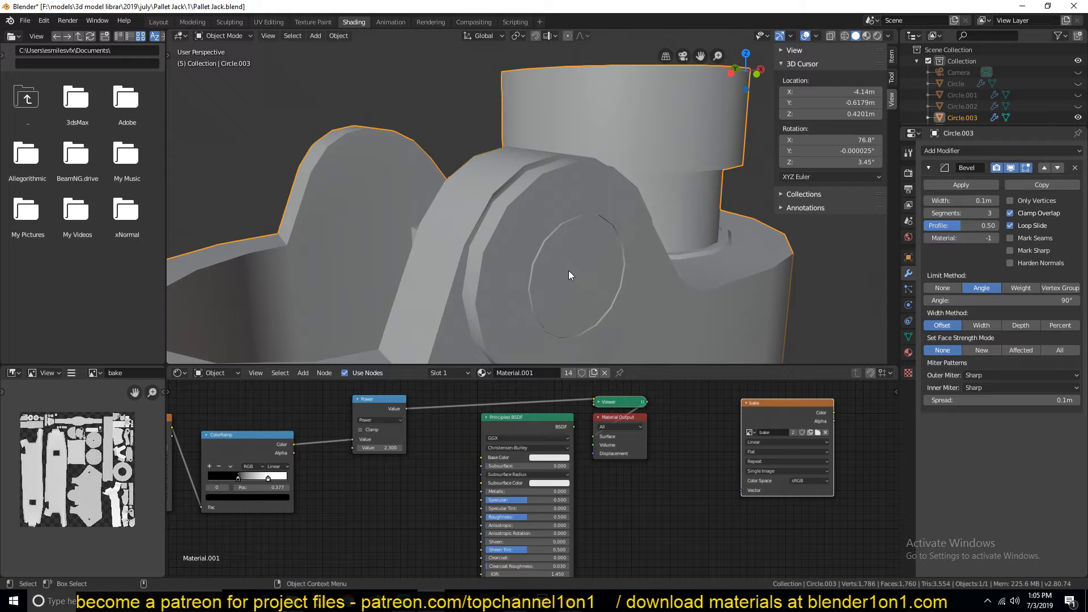
- Return to Edit Mode, clear the selection and select a single outer rim edge of the bracket
key("Tab")
middle_click_drag(508, 235, 469, 252)
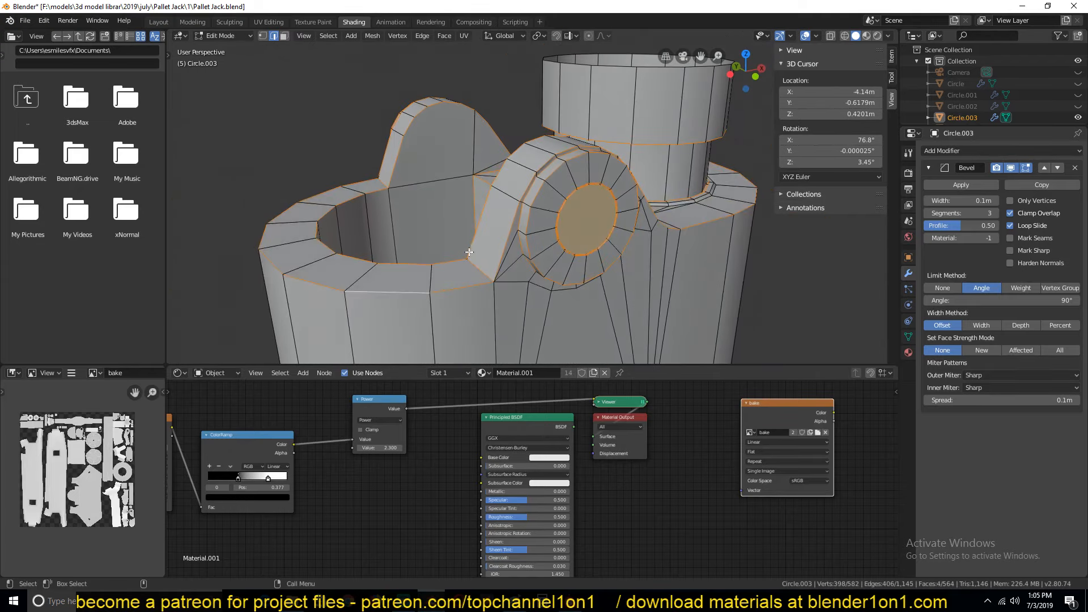
key("alt+a")
middle_click_drag(474, 204, 417, 210)
left_click(443, 278)
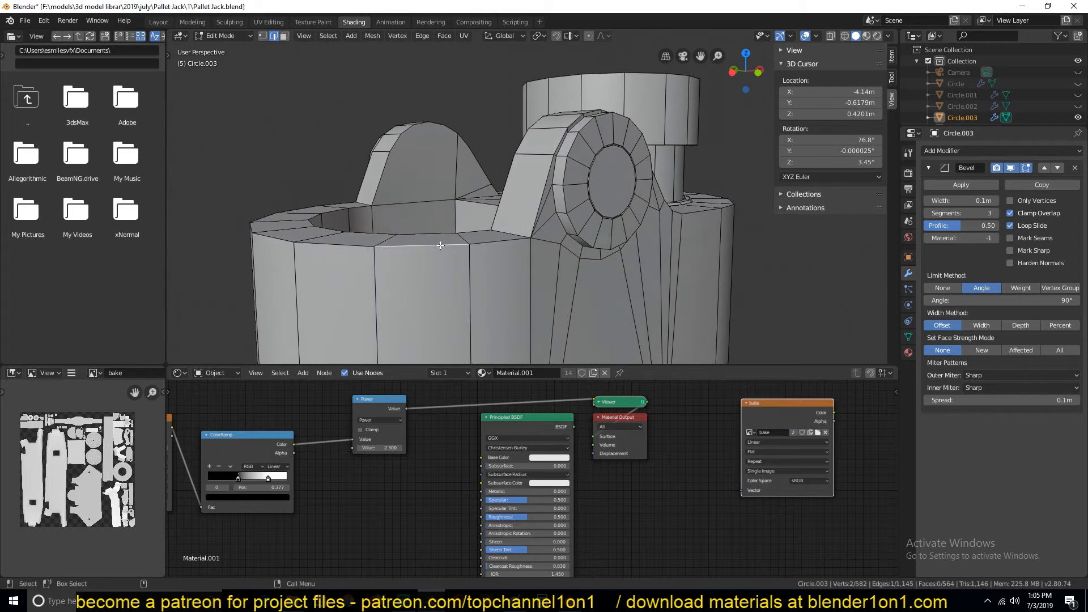
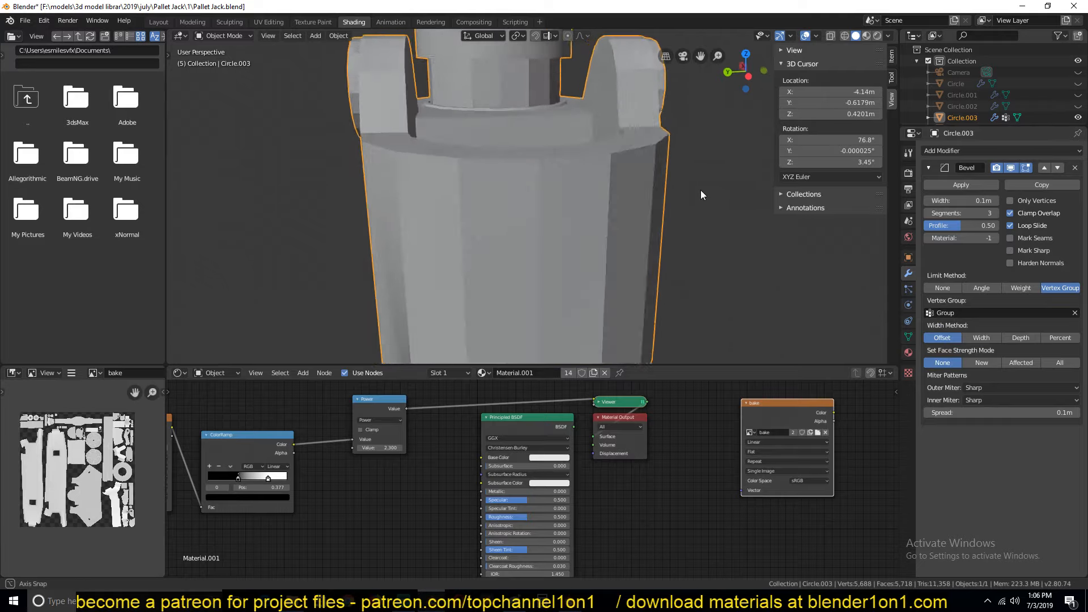
- Inspect the vertex-group bevel around the bracket and delete the Bevel modifier
middle_click_drag(495, 183, 627, 196)
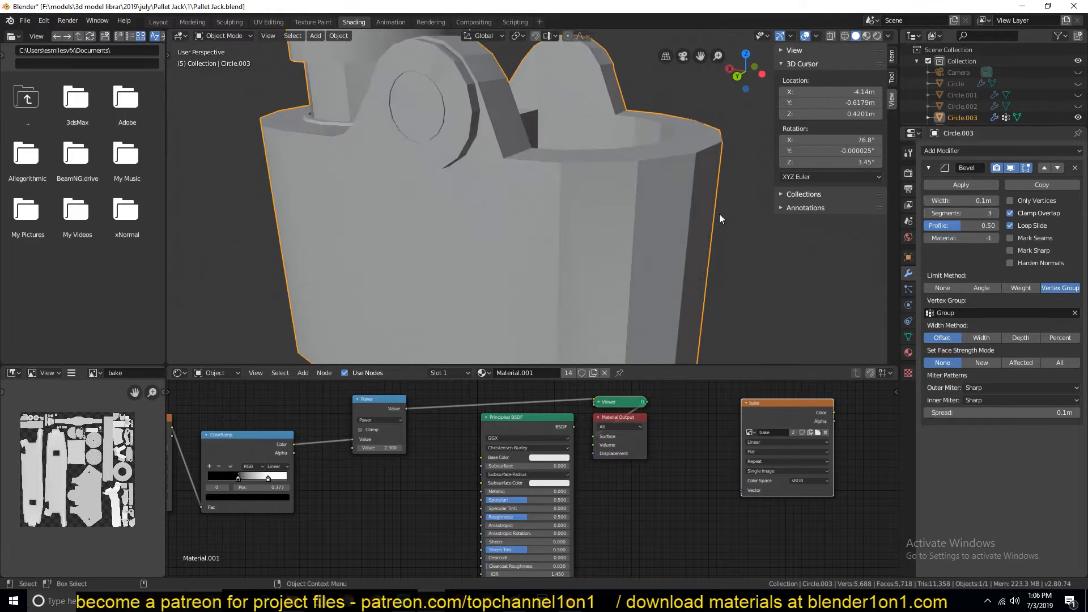
middle_click_drag(719, 213, 888, 282)
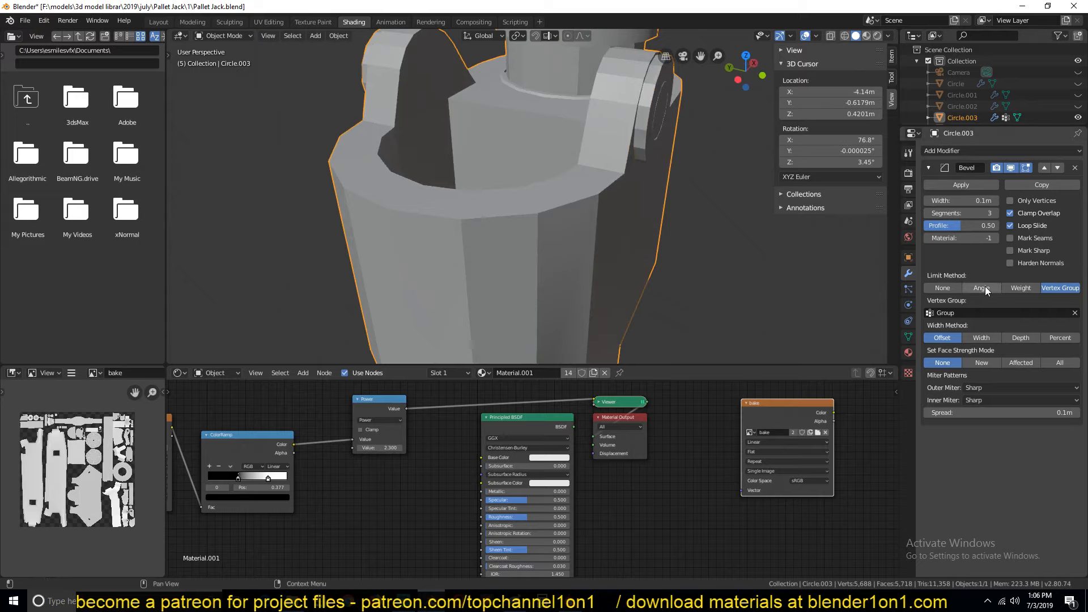
left_click(1074, 169)
scroll(510, 244, "down", 3)
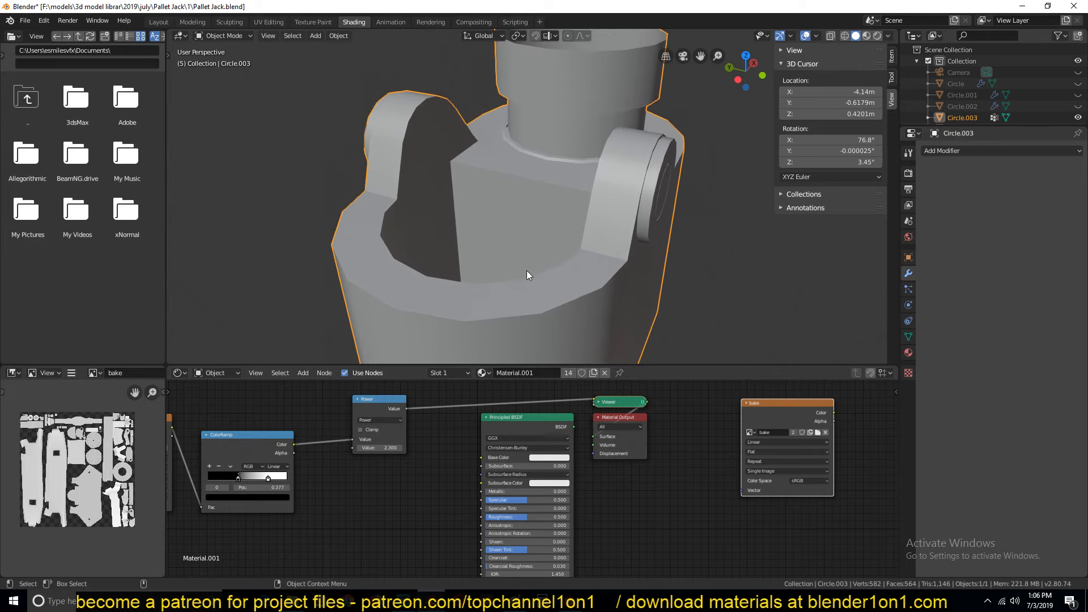
- Select a rim edge in Edit Mode and extend the selection to similar Face Angles with threshold 0.570
key("Tab")
left_click(596, 287)
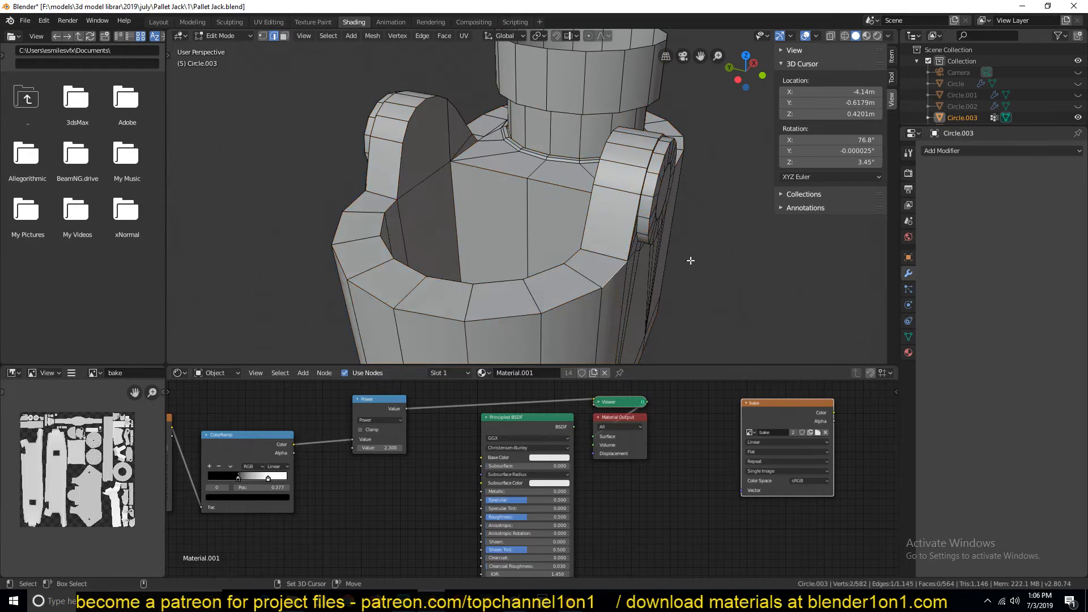
key("shift+g")
left_click(690, 260)
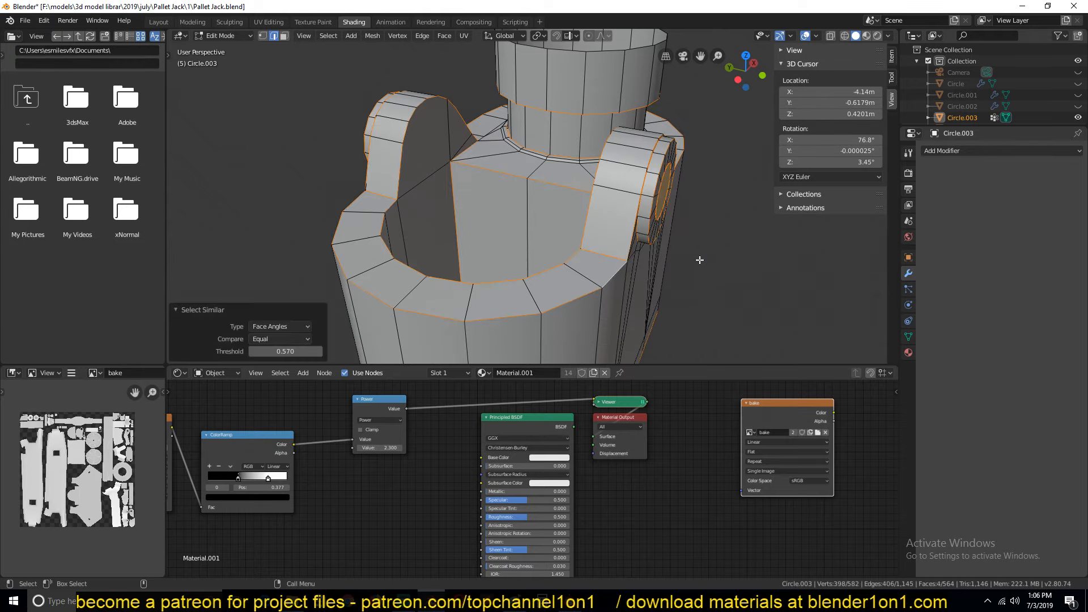
middle_click_drag(699, 260, 639, 235)
scroll(639, 236, "up", 6)
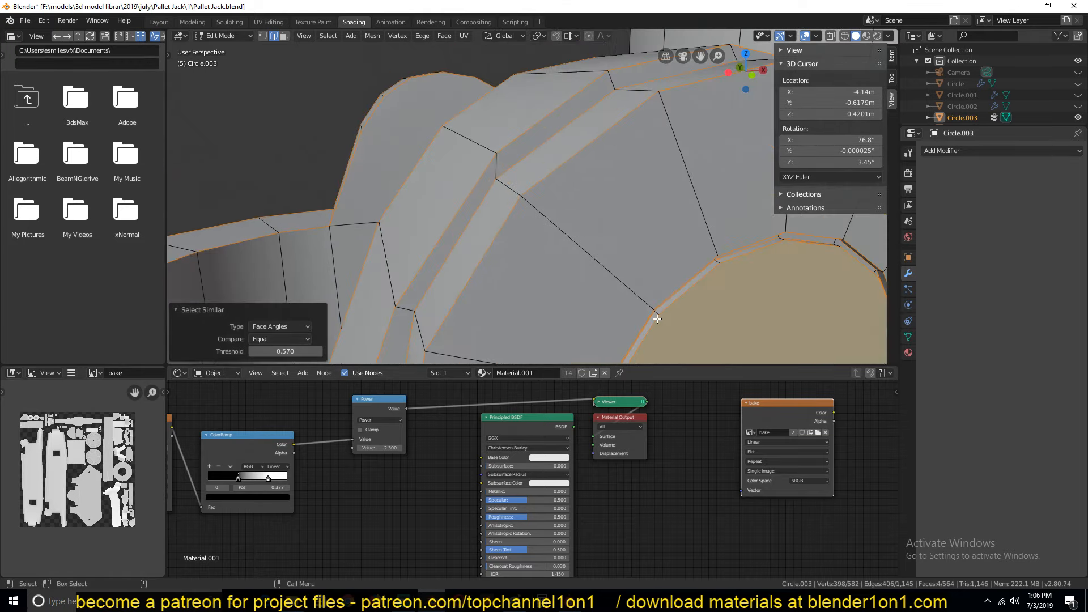
scroll(656, 319, "down", 5)
middle_click_drag(629, 291, 621, 220)
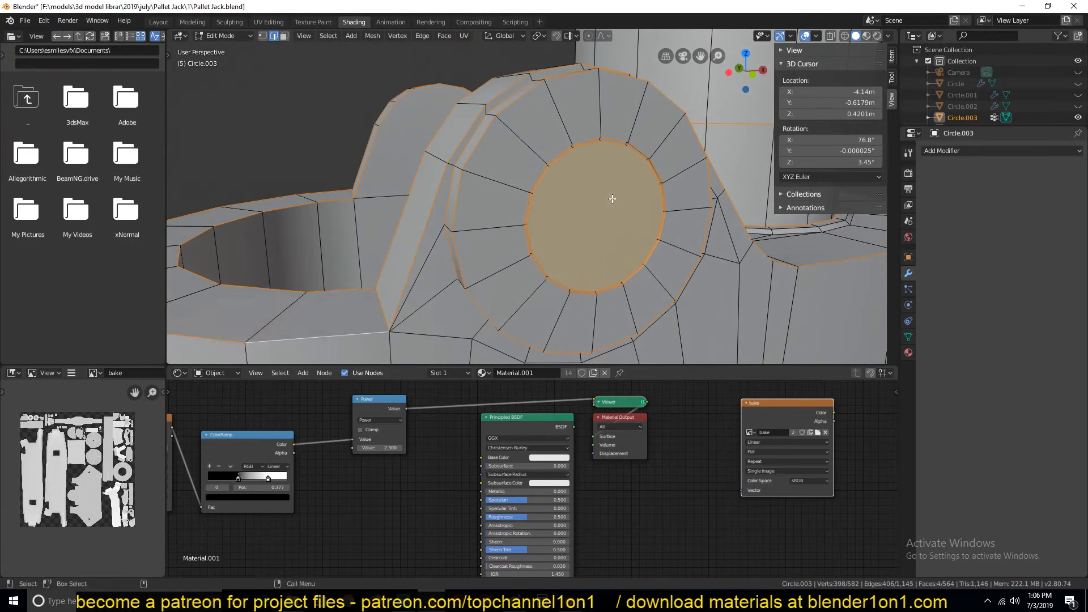
- Remove the round pivot pin faces and their edges from the selection in front view
key("KP_1")
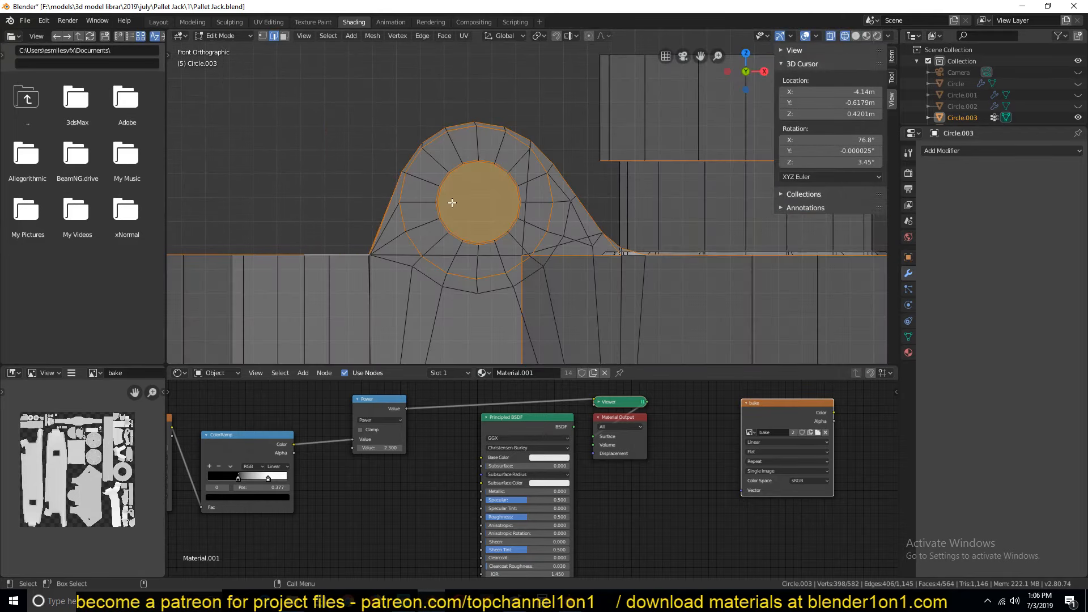
left_click(479, 200, "shift")
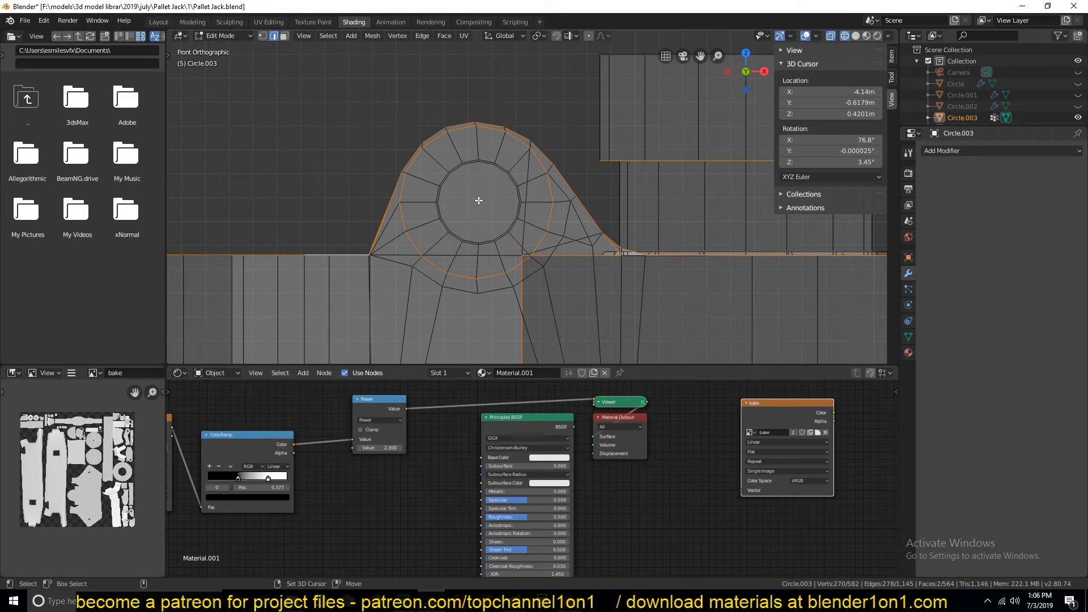
middle_click_drag(479, 199, 686, 240)
- Bevel the selected sharp edges about 0.0005 m wide with 2 segments and return to Object Mode
key("ctrl+b")
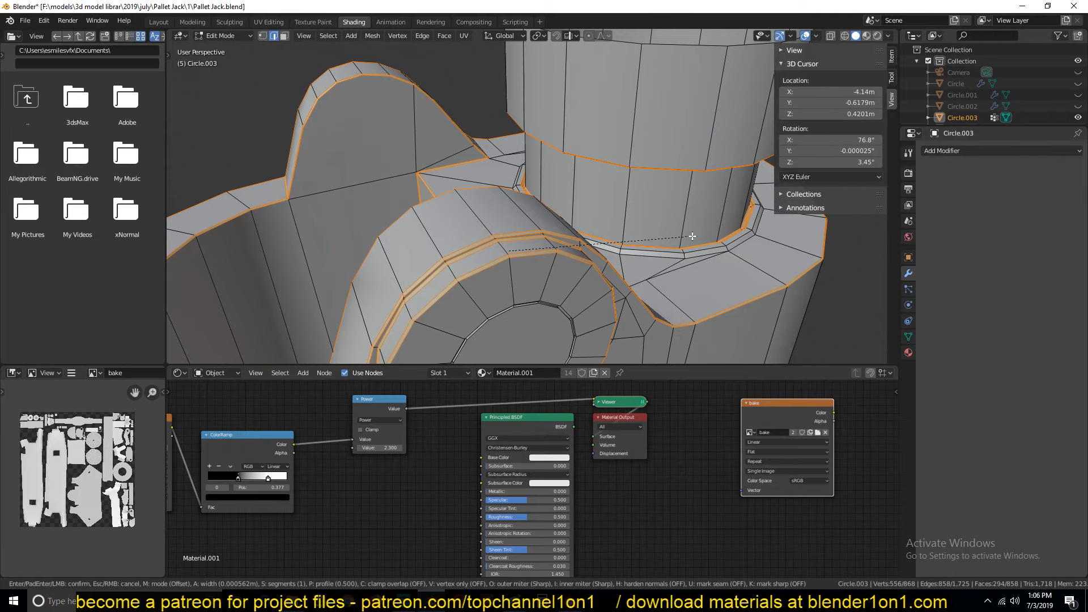
scroll(693, 236, "up", 1)
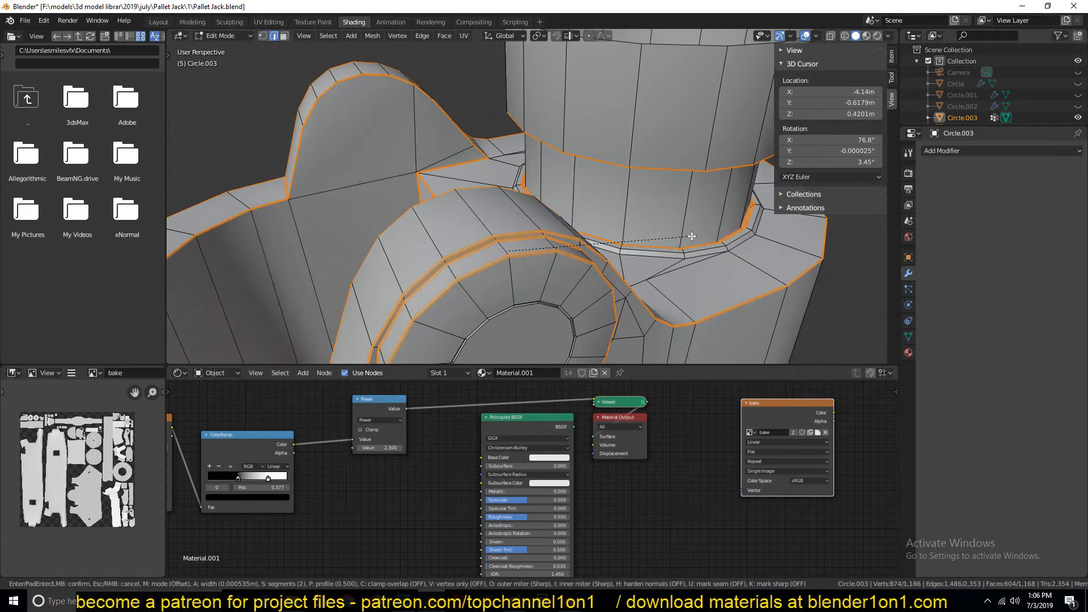
left_click(691, 235)
key("Tab")
scroll(606, 246, "down", 4)
middle_click_drag(607, 246, 633, 239)
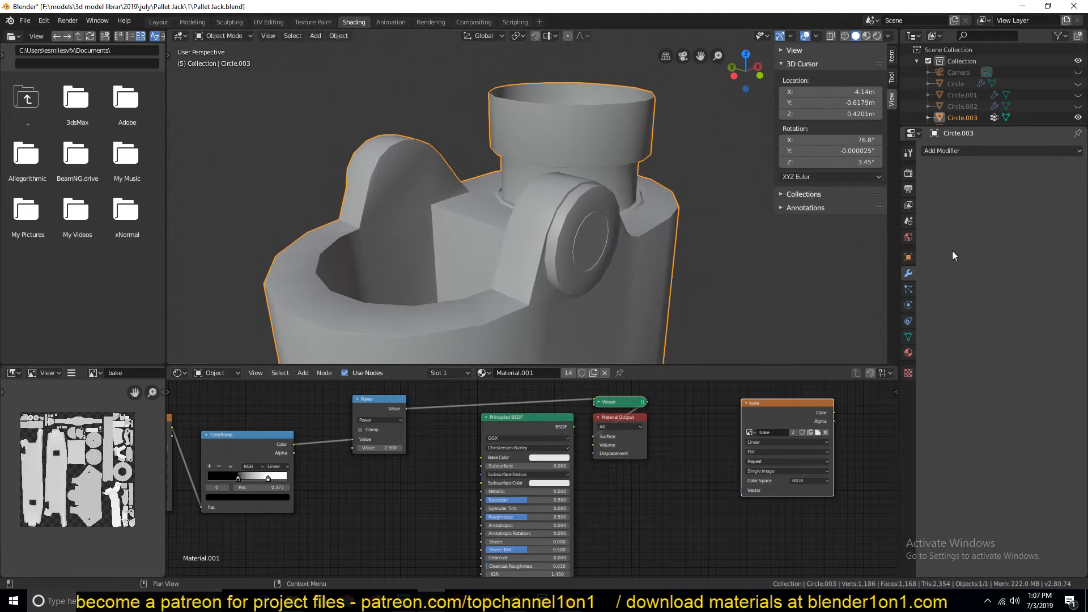
- Add a level 2 Subdivision Surface modifier to the bracket and deselect it
key("ctrl+2")
middle_click_drag(629, 271, 675, 379)
key("alt+a")
- Move the bake texture, ColorRamp and Power nodes upward to free space beneath them in the node tree
mouse_move(426, 440)
middle_mouse_down()
mouse_move(571, 426)
mouse_move(349, 416)
mouse_move(420, 451)
middle_mouse_up()
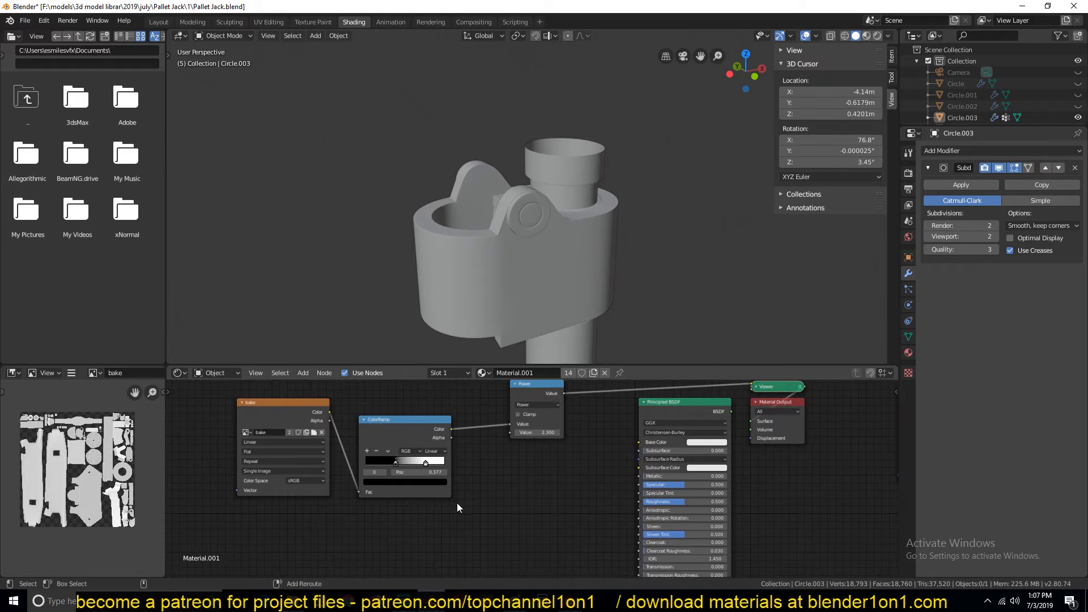
key("shift+a")
key("Escape")
left_click_drag(404, 419, 391, 564)
scroll(441, 501, "down", 10)
middle_click_drag(445, 518, 446, 541)
key("g")
left_click(498, 516)
left_click_drag(388, 441, 539, 502)
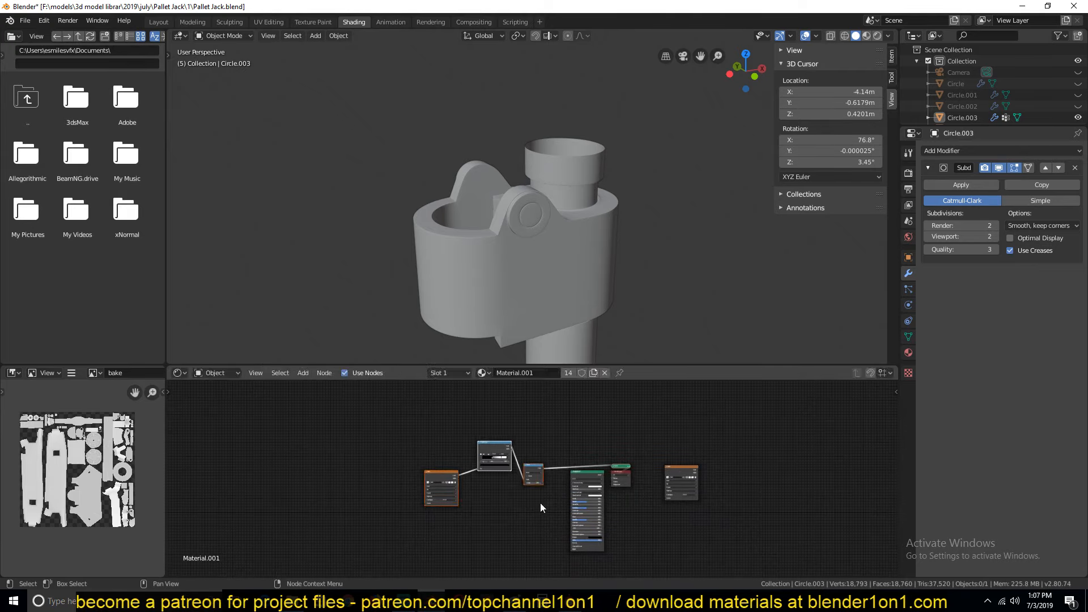
key("g")
left_click(508, 487)
scroll(530, 484, "up", 6)
left_click(543, 482)
middle_click_drag(544, 482, 477, 471)
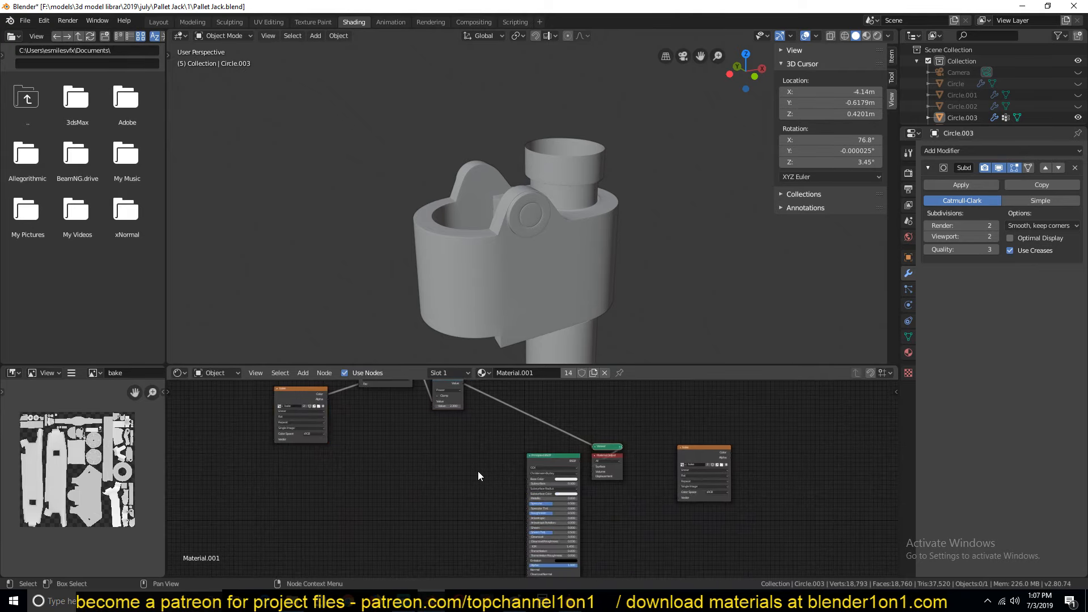
- Add a Geometry input node below the bake texture node
scroll(478, 471, "up", 1)
key("shift+a")
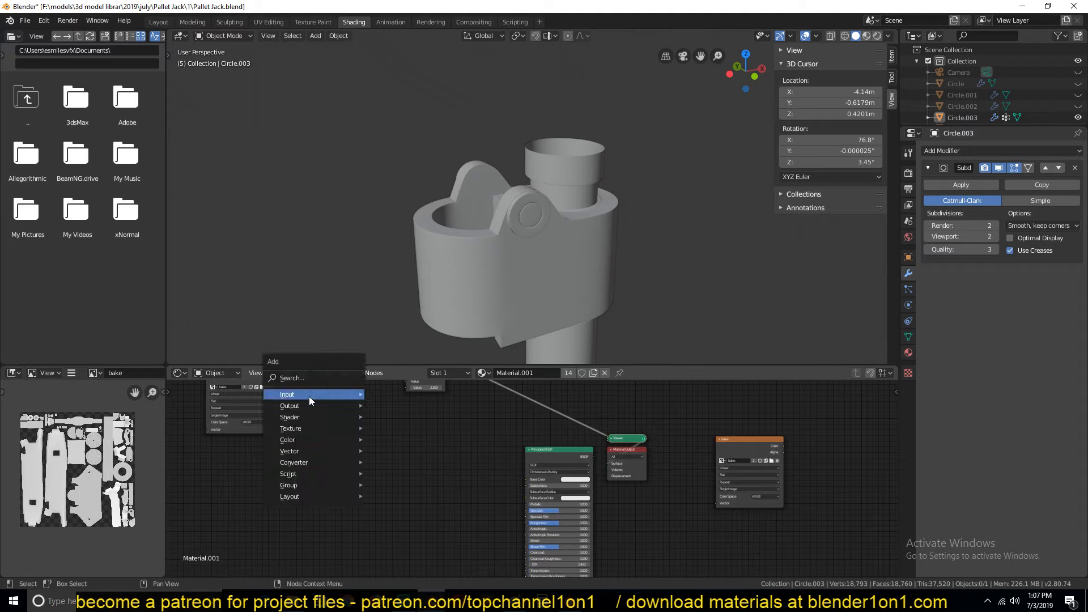
mouse_move(309, 395)
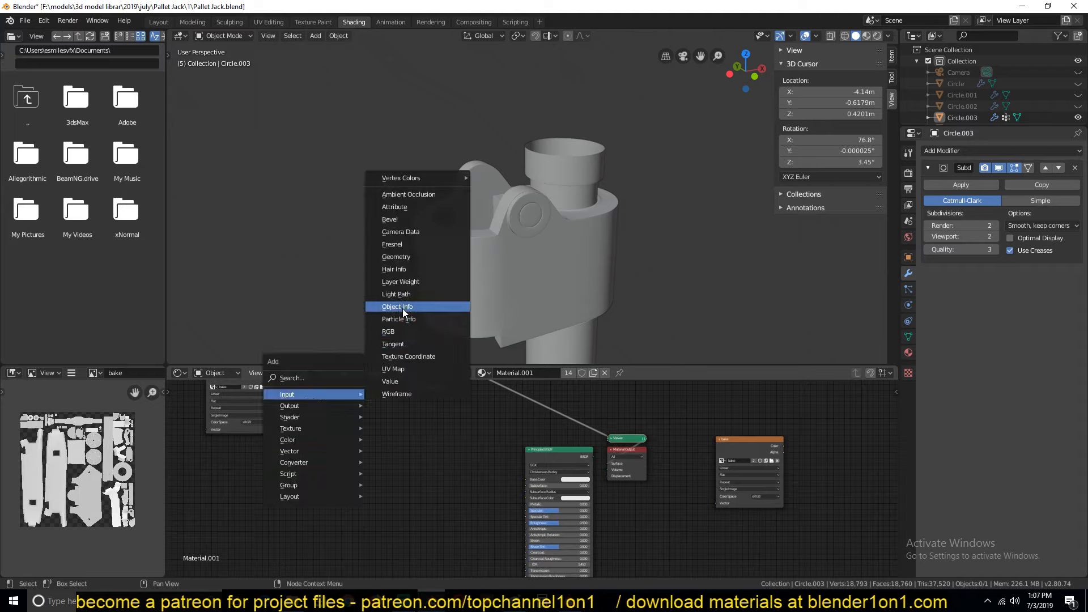
left_click(399, 257)
left_click(297, 414)
- Add a ColorRamp beside the Geometry node and connect Pointiness to its Fac input
key("shift+a")
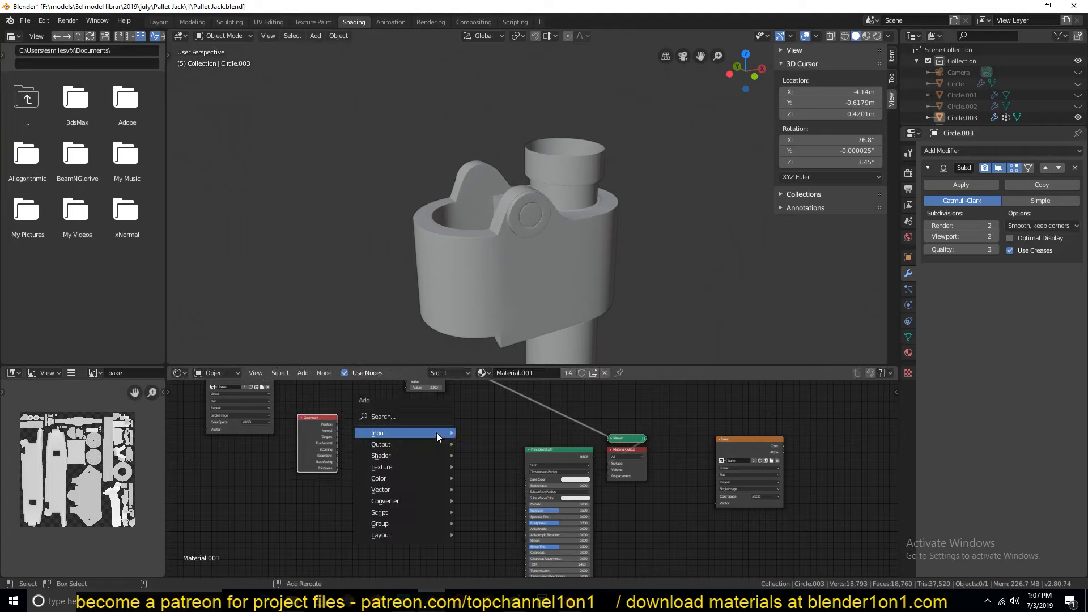
mouse_move(430, 502)
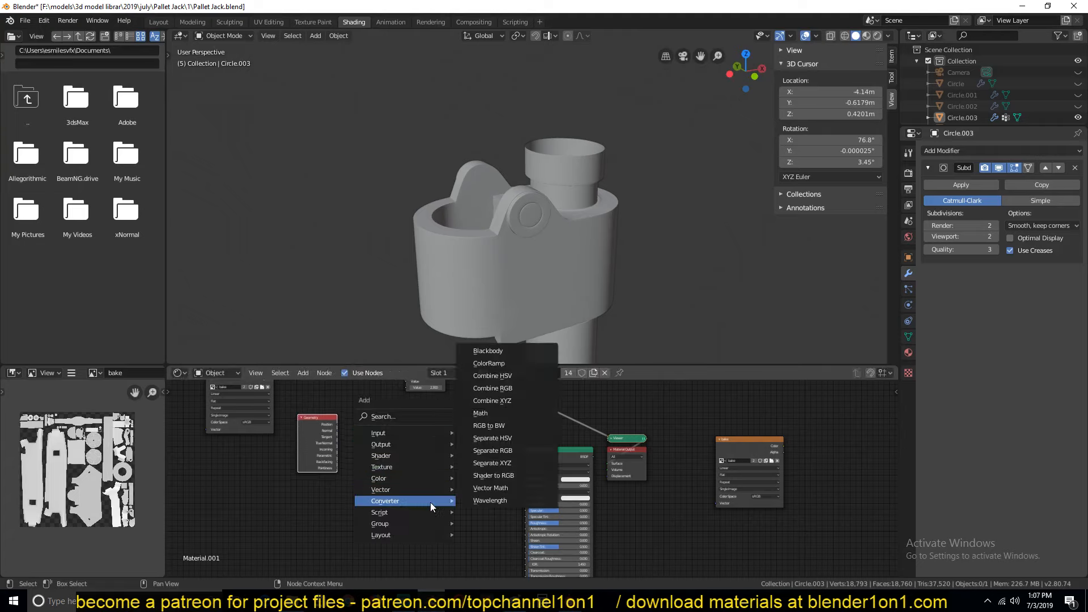
left_click(491, 363)
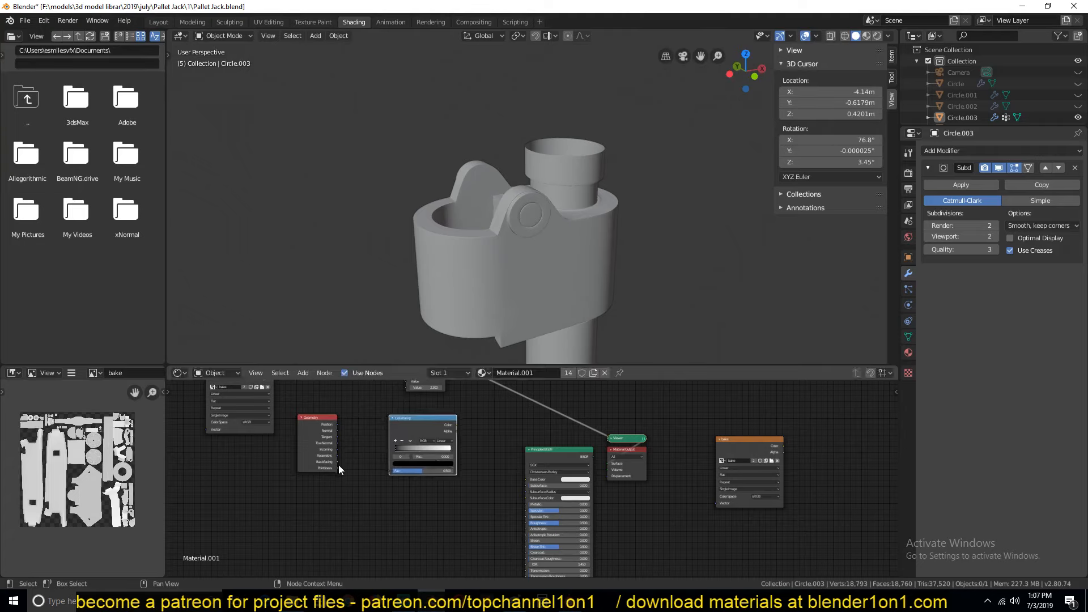
left_click_drag(337, 468, 392, 471)
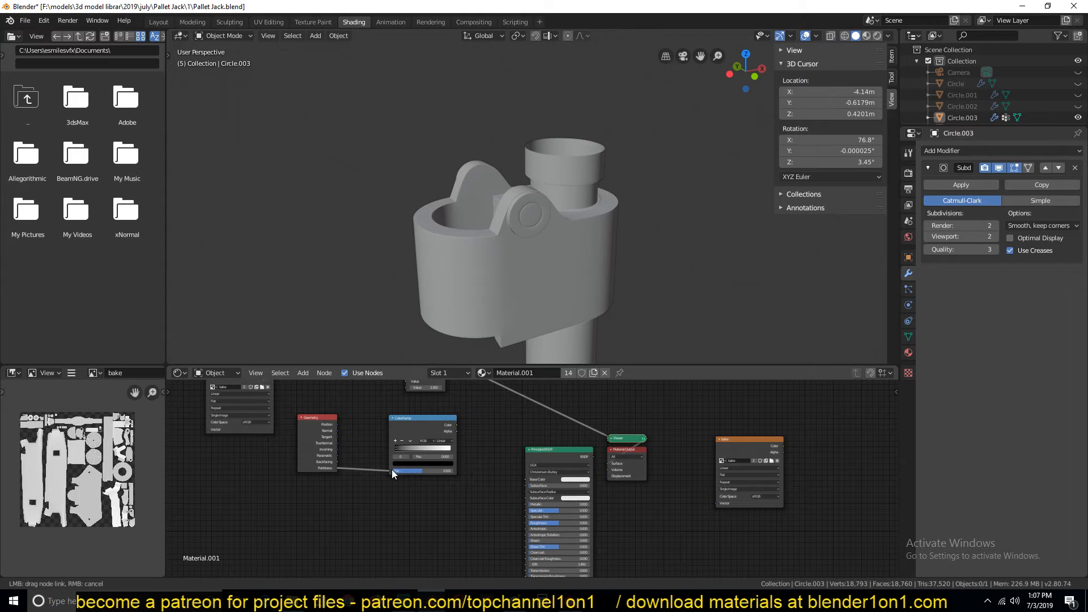
- Switch the viewport to Rendered shading and preview the new ColorRamp's output through the Viewer node
left_click(866, 36)
scroll(518, 427, "up", 2)
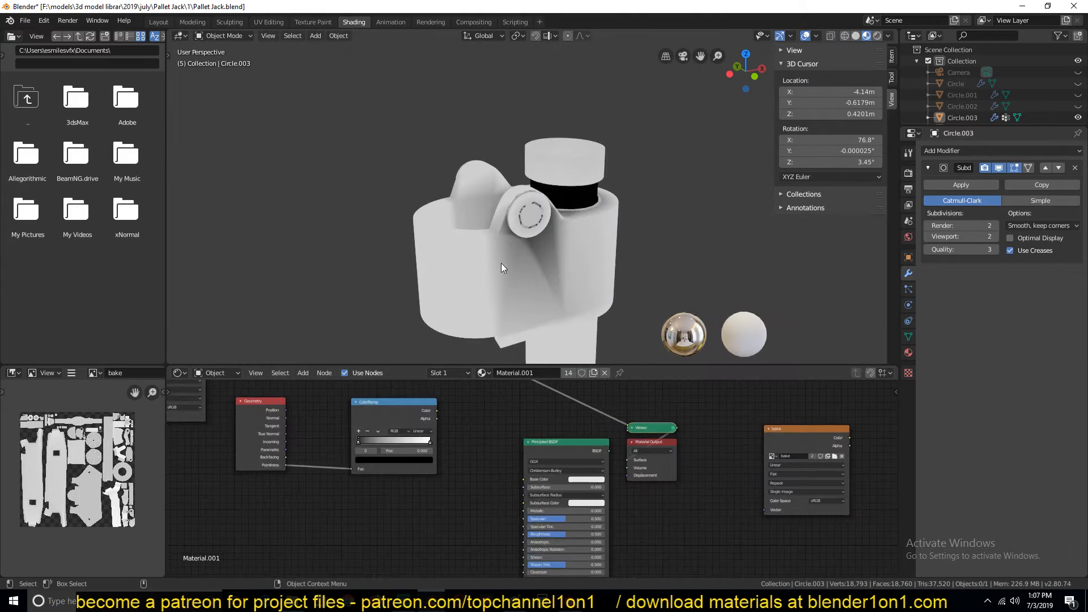
middle_click_drag(501, 263, 525, 262)
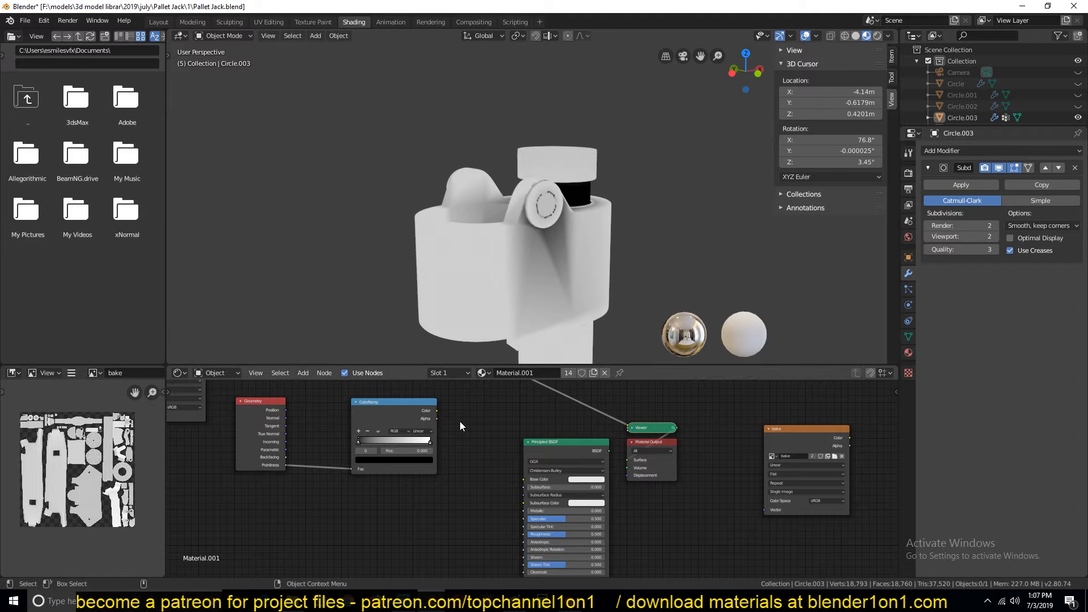
left_click_drag(391, 414, 377, 443)
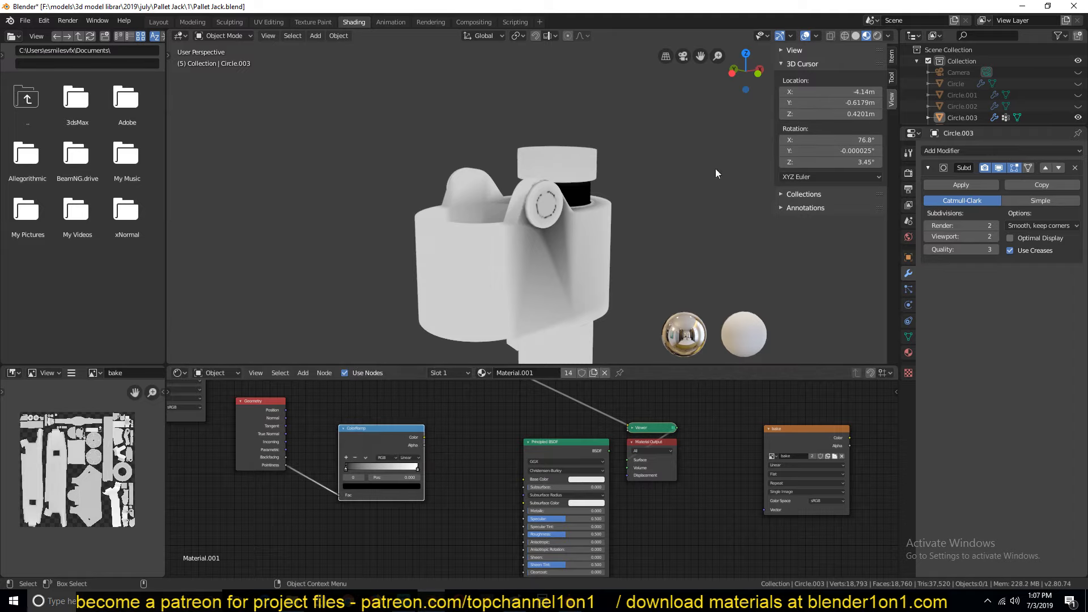
left_click(877, 35)
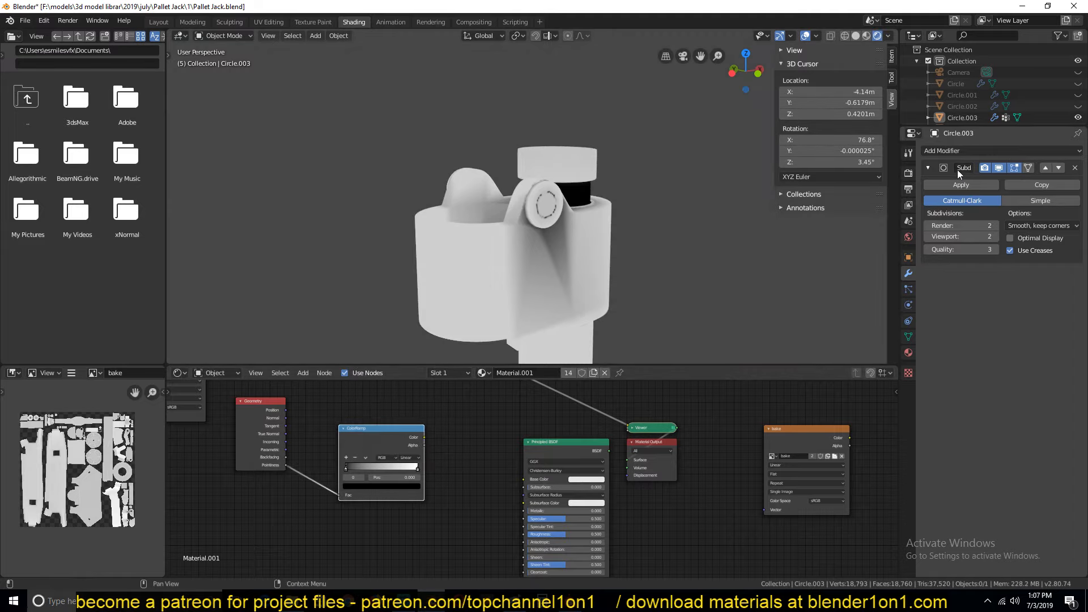
left_click(386, 434, "ctrl+shift")
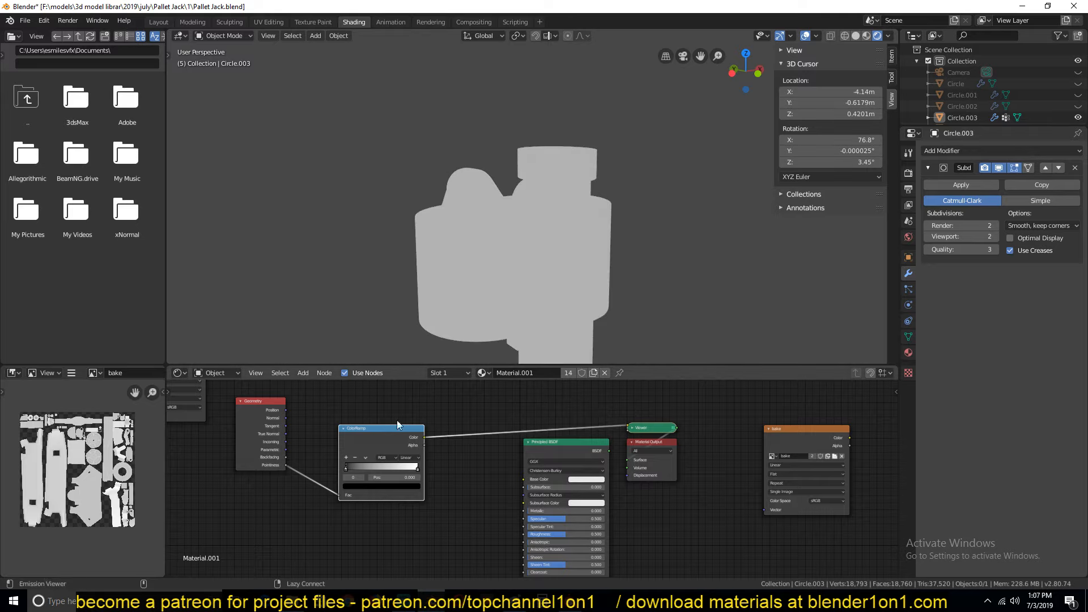
- Move the Pointiness ColorRamp's stops close together around the middle, with the black stop at 0.441, and switch the render engine to Cycles
scroll(579, 281, "up", 3)
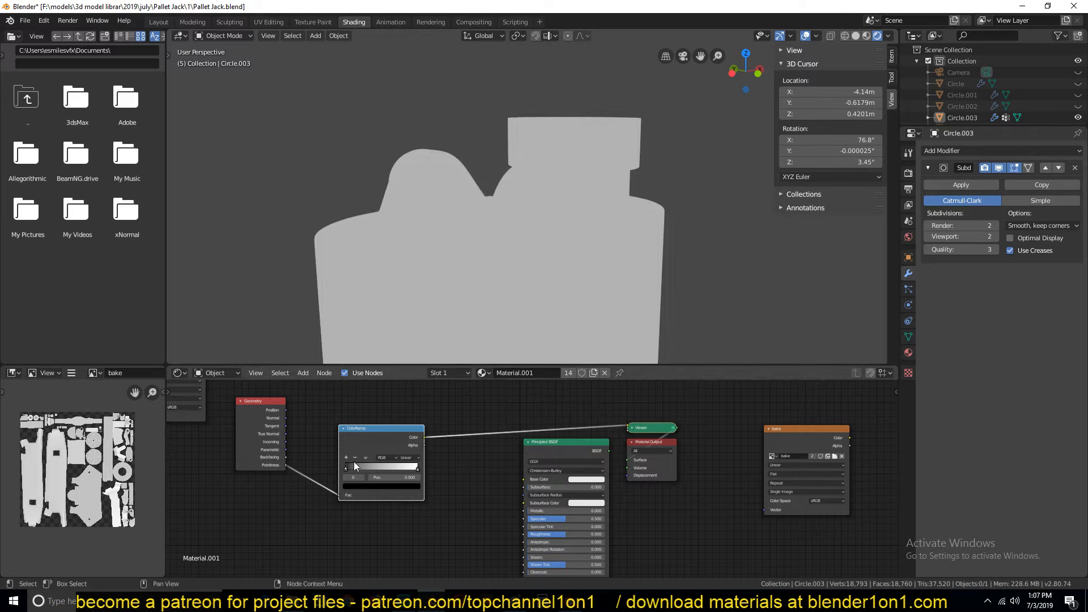
left_click_drag(353, 464, 376, 467)
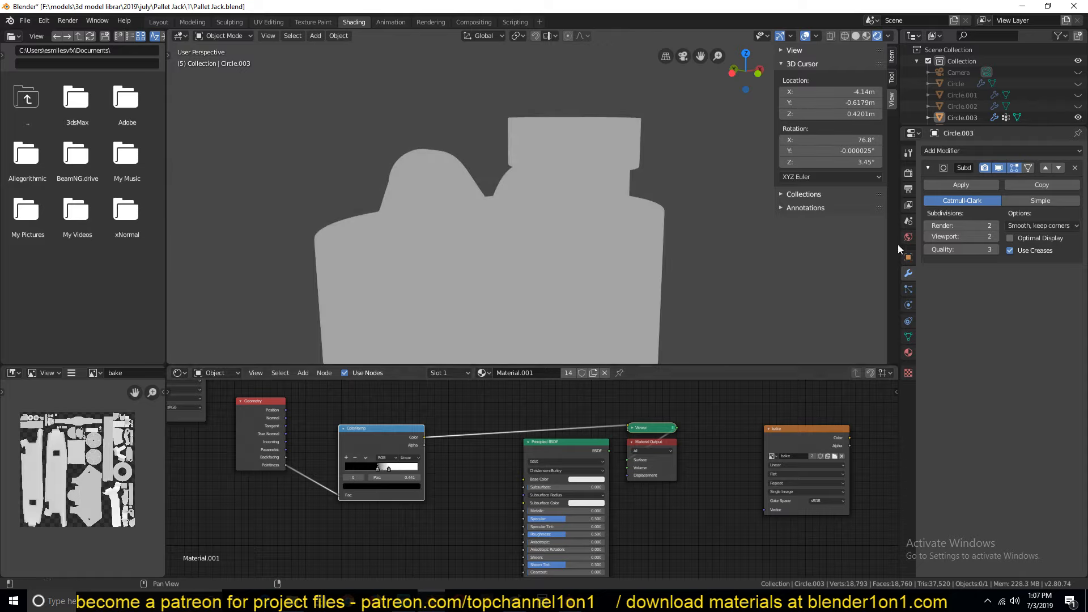
left_click(908, 172)
left_click(1030, 147)
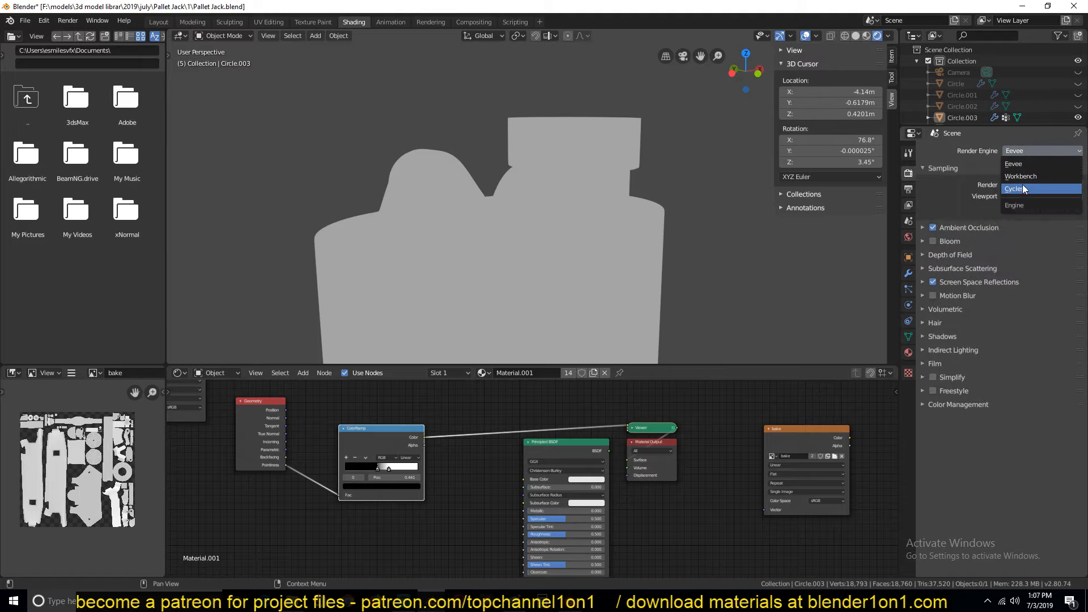
left_click(1022, 188)
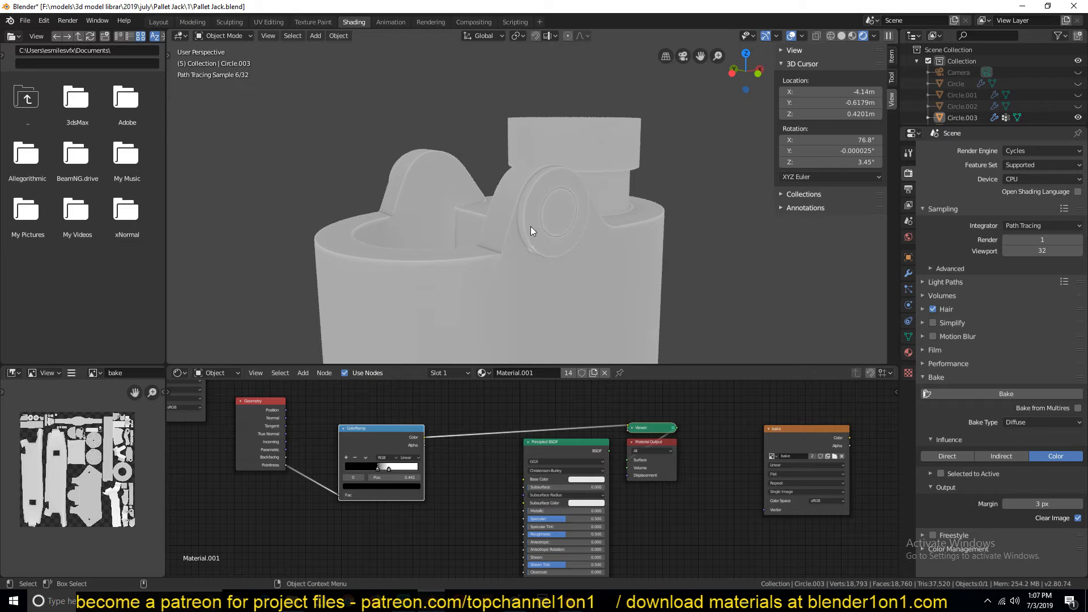
scroll(542, 248, "down", 2)
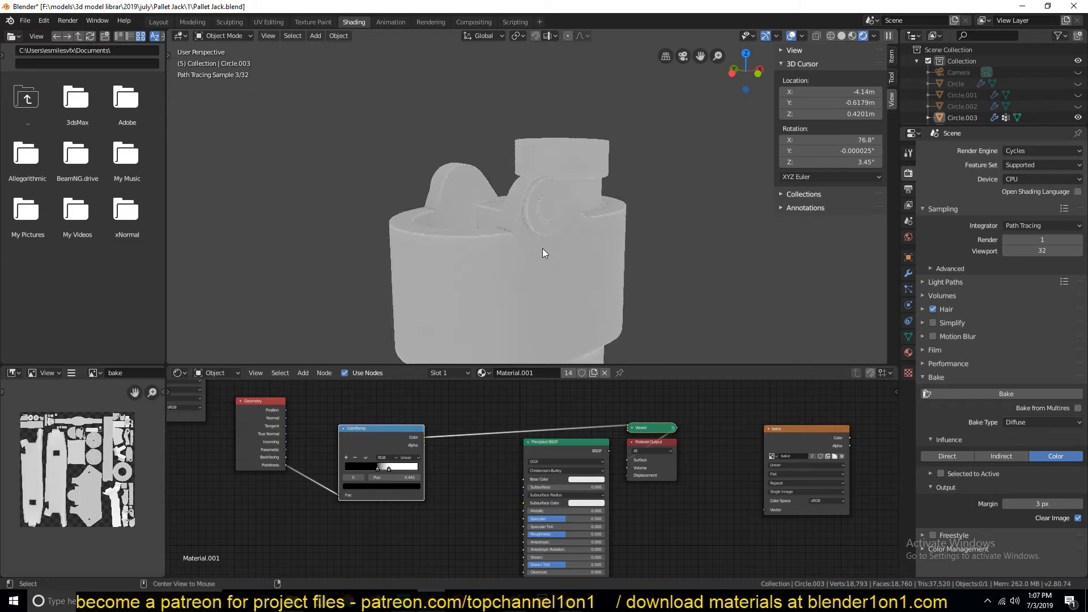
- Unhide all pallet jack parts and select the upright fork bracket above the pivot in Solid shading
key("alt+h")
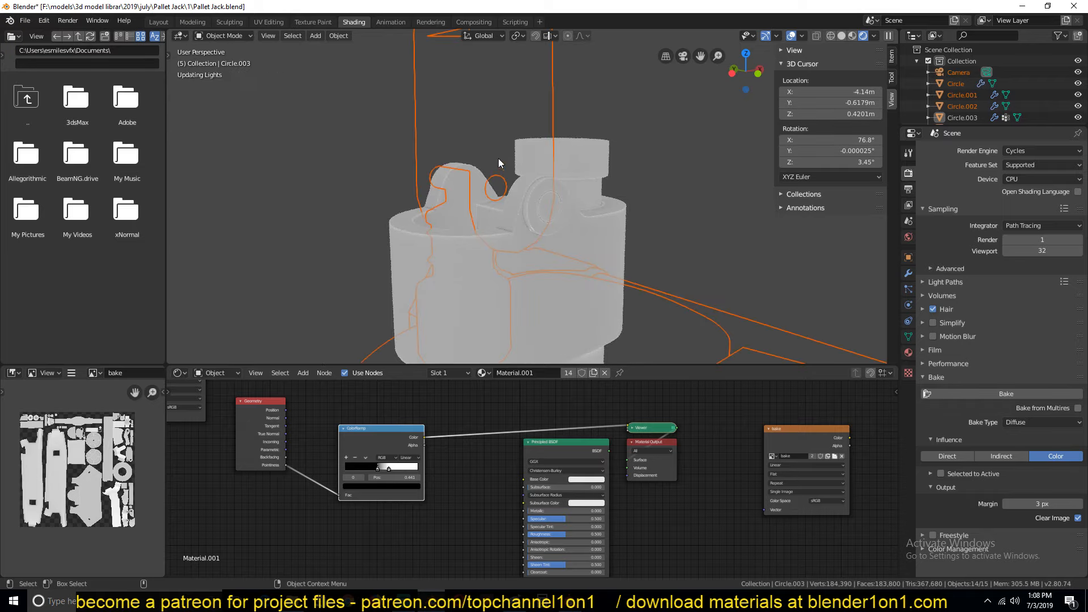
left_click(498, 156)
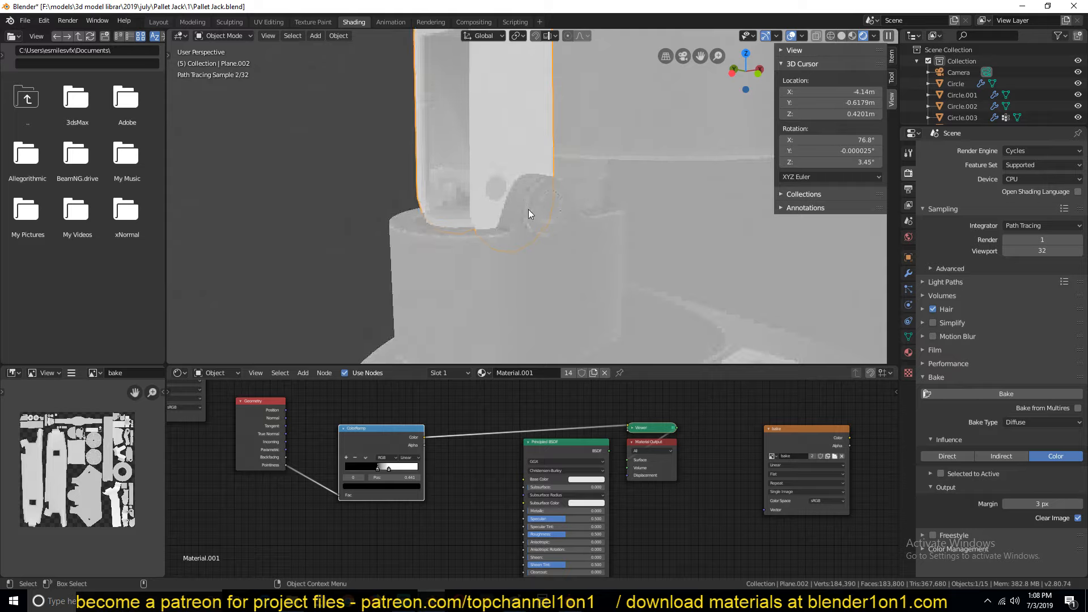
middle_click_drag(494, 171, 502, 257, "shift")
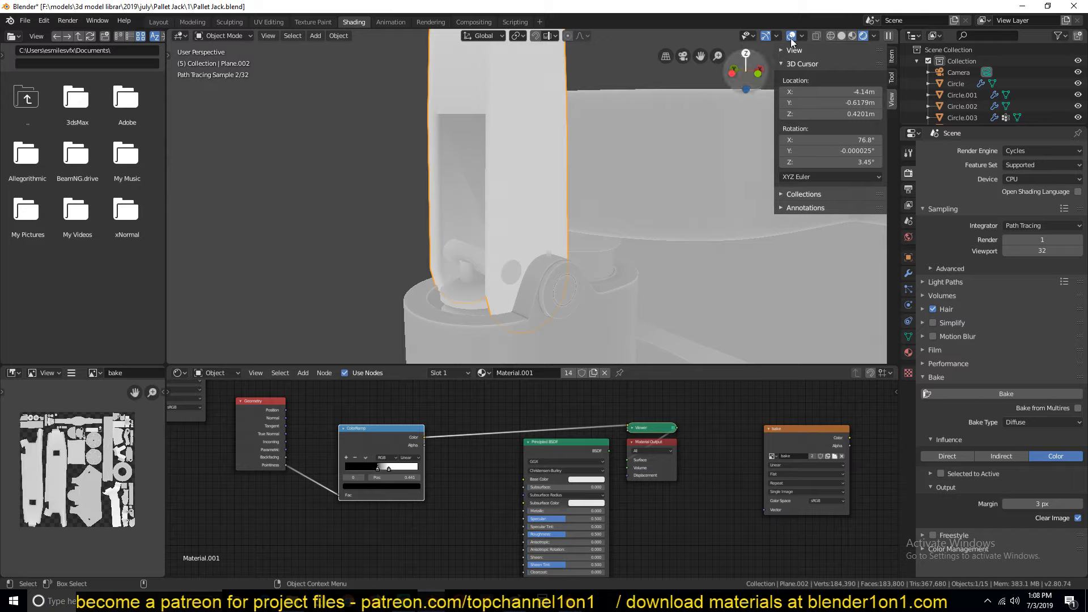
left_click(841, 35)
middle_click_drag(560, 185, 554, 169)
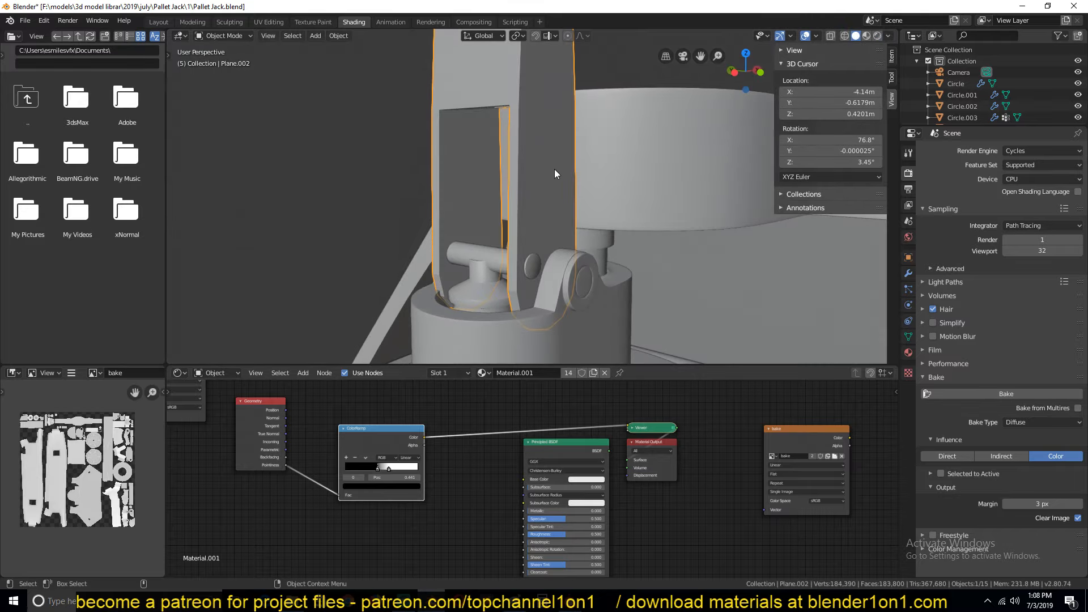
key("Tab")
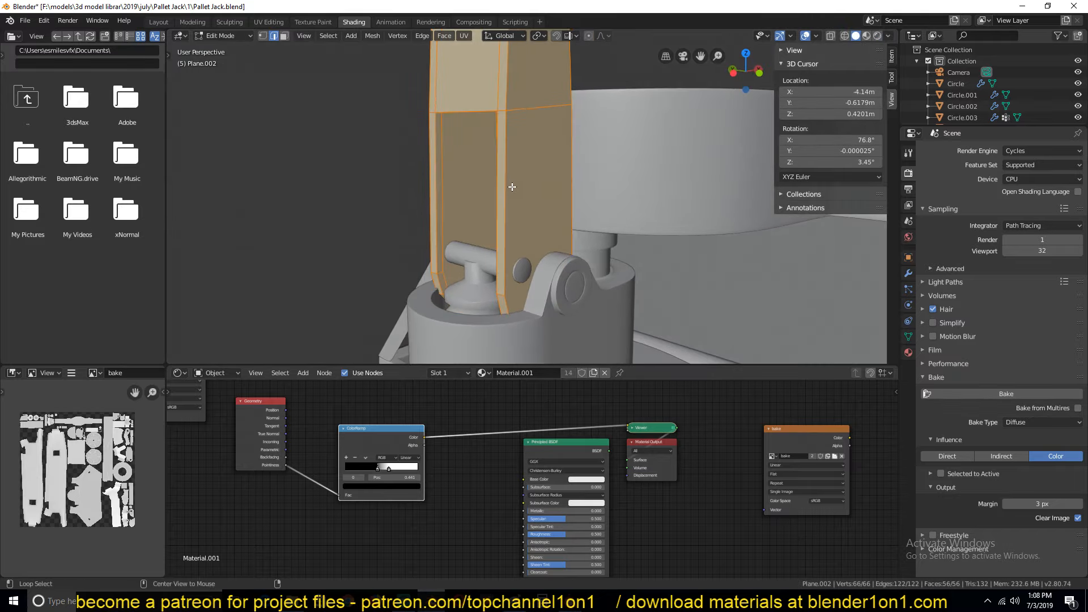
key("Tab")
middle_click_drag(548, 185, 558, 266)
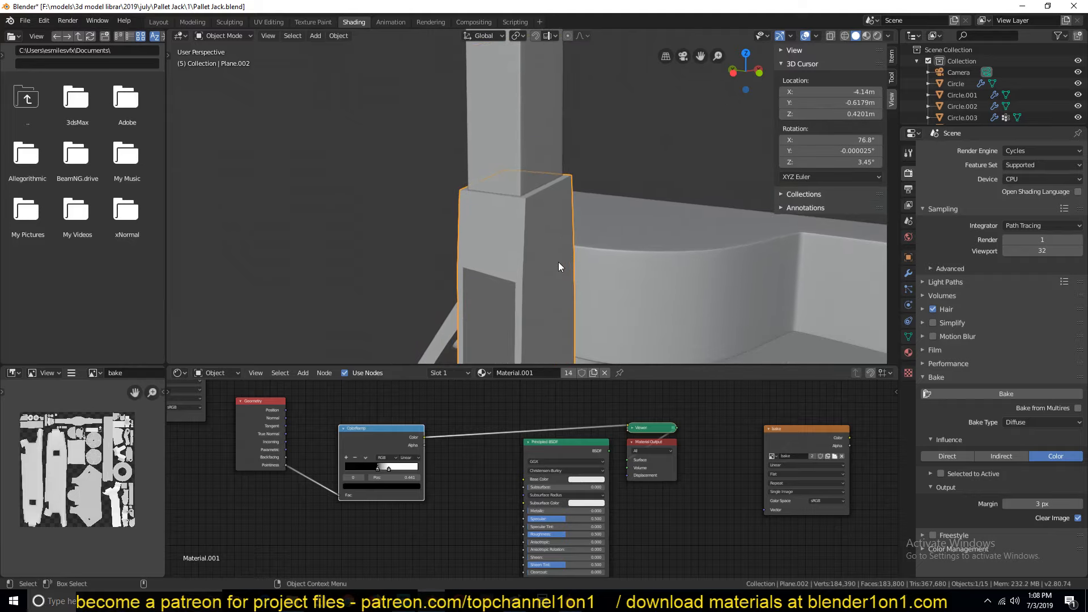
- Add a Bevel modifier to the fork bracket with its limit method set to Angle
left_click(909, 274)
middle_click_drag(572, 209, 592, 232)
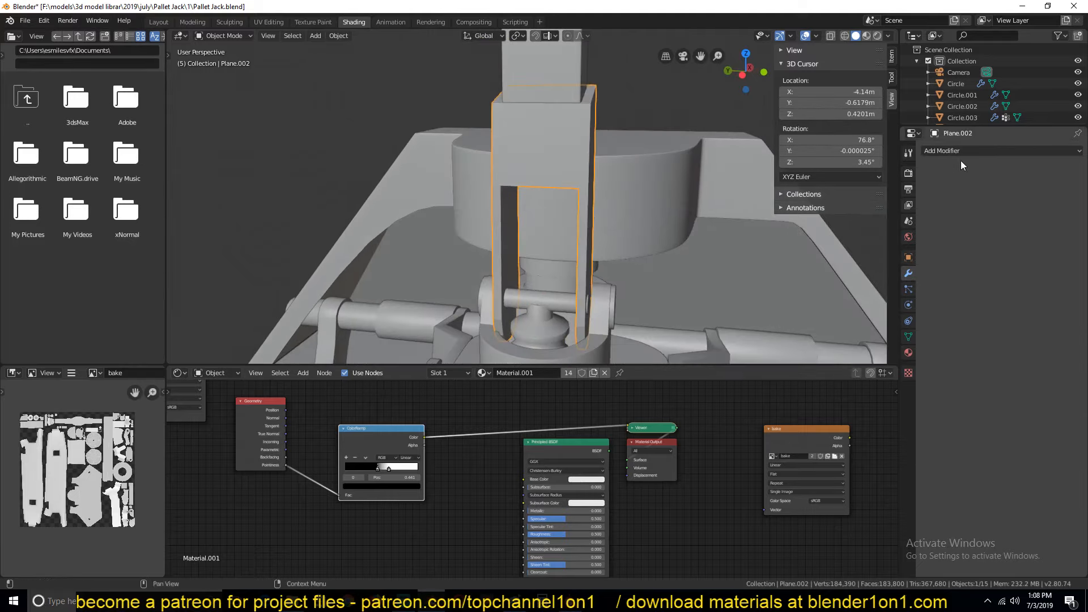
left_click(961, 151)
left_click(867, 186)
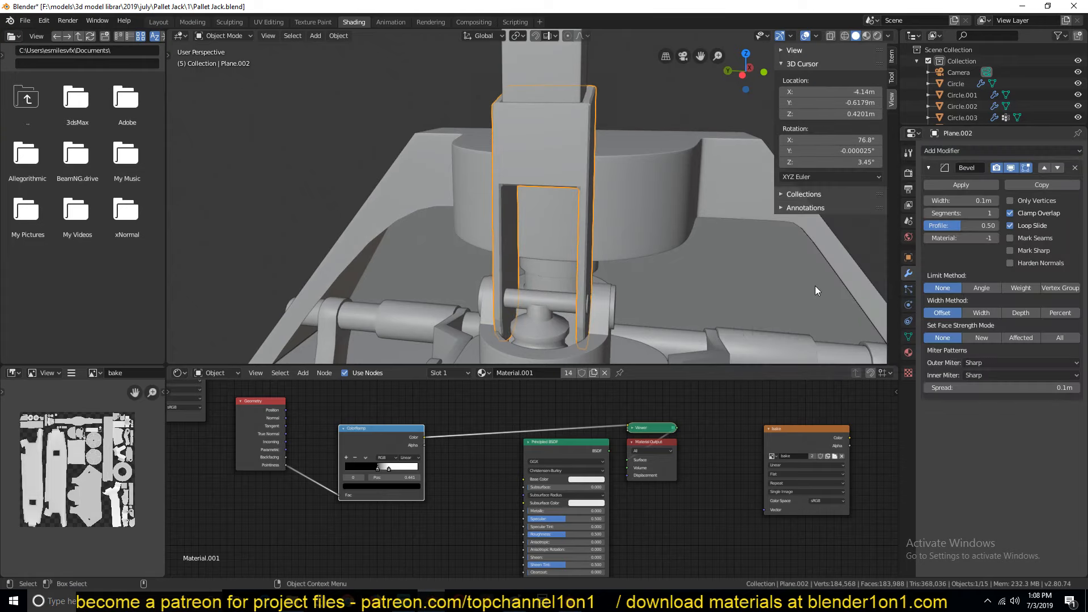
left_click(987, 289)
- Shade the fork bracket smooth
scroll(610, 256, "up", 4)
middle_click_drag(644, 268, 620, 107)
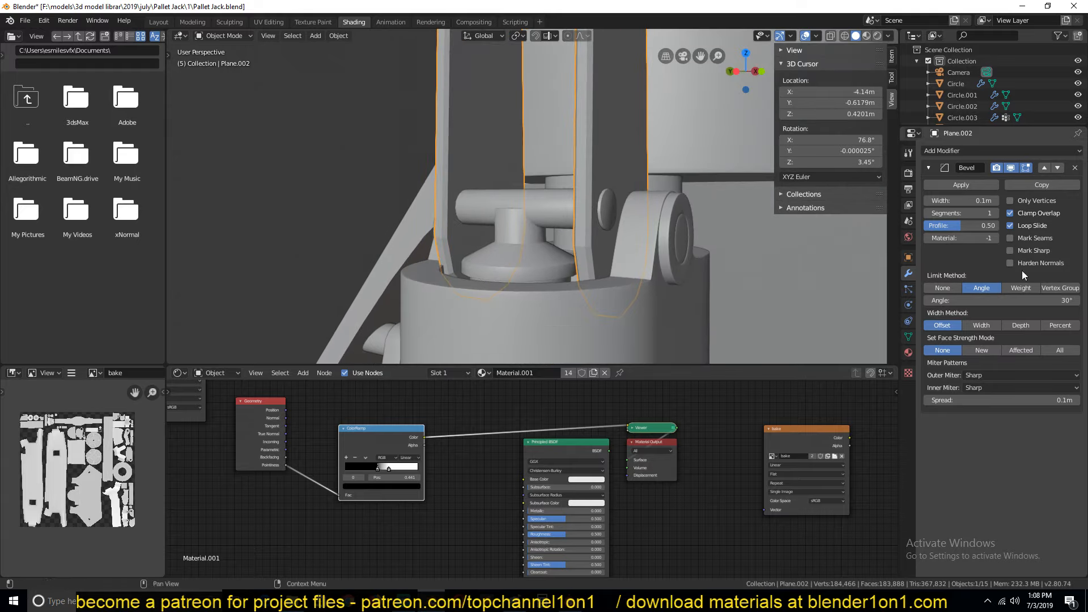
right_click(570, 168)
left_click(569, 164)
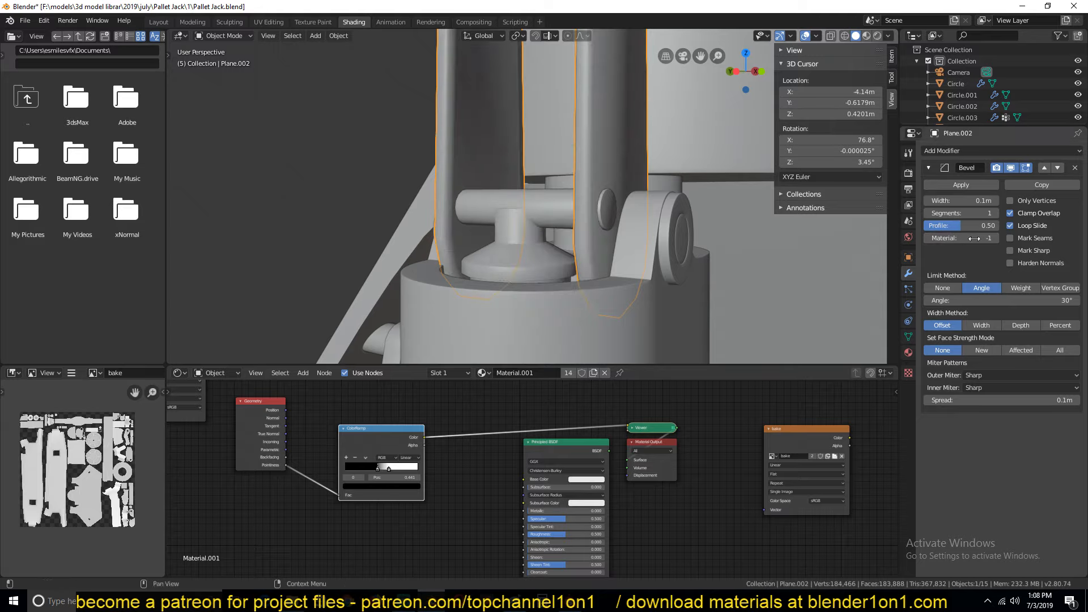
- Set the bracket's Bevel modifier to 2 segments and a width of 0.007 m, and check the rounded edges around the pin
left_click(994, 213)
left_click_drag(987, 201, 957, 201)
key("Tab")
scroll(613, 158, "up", 4)
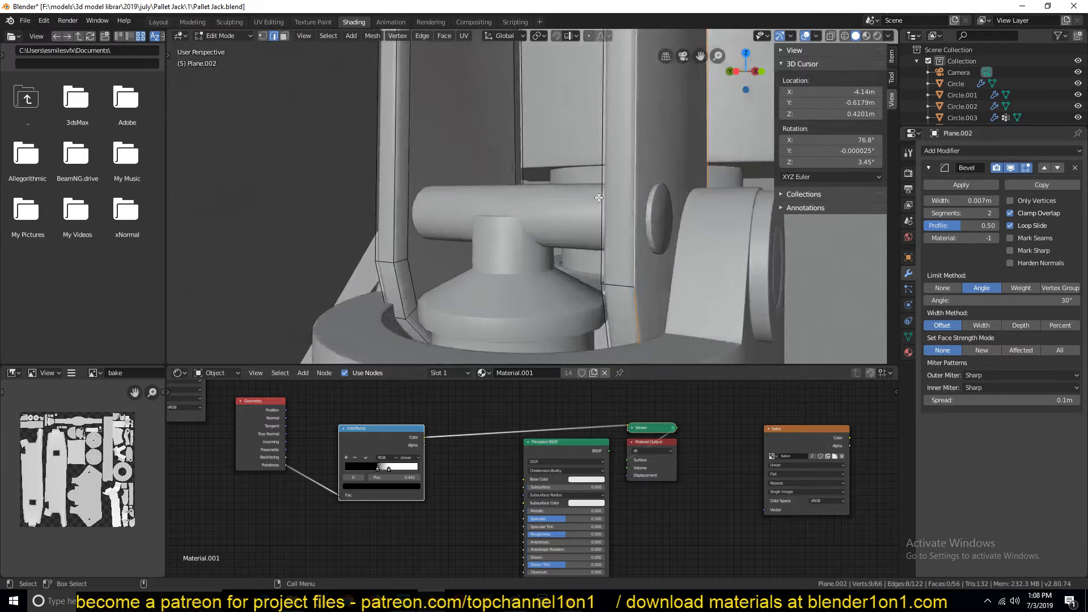
middle_click_drag(567, 159, 511, 213)
key("Tab")
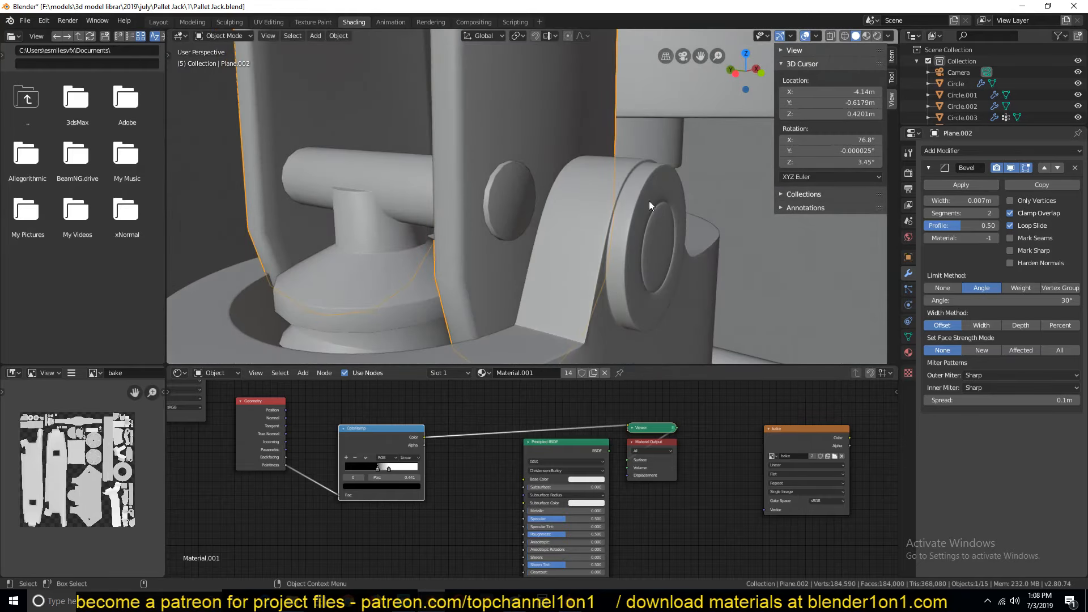
key("Tab")
key("Tab")
scroll(511, 212, "down", 3)
middle_click_drag(609, 257, 623, 236)
- Isolate the fork bracket by hiding all other objects
key("Tab")
scroll(577, 274, "up", 3)
key("Tab")
key("shift+h")
key("Tab")
scroll(621, 265, "up", 3)
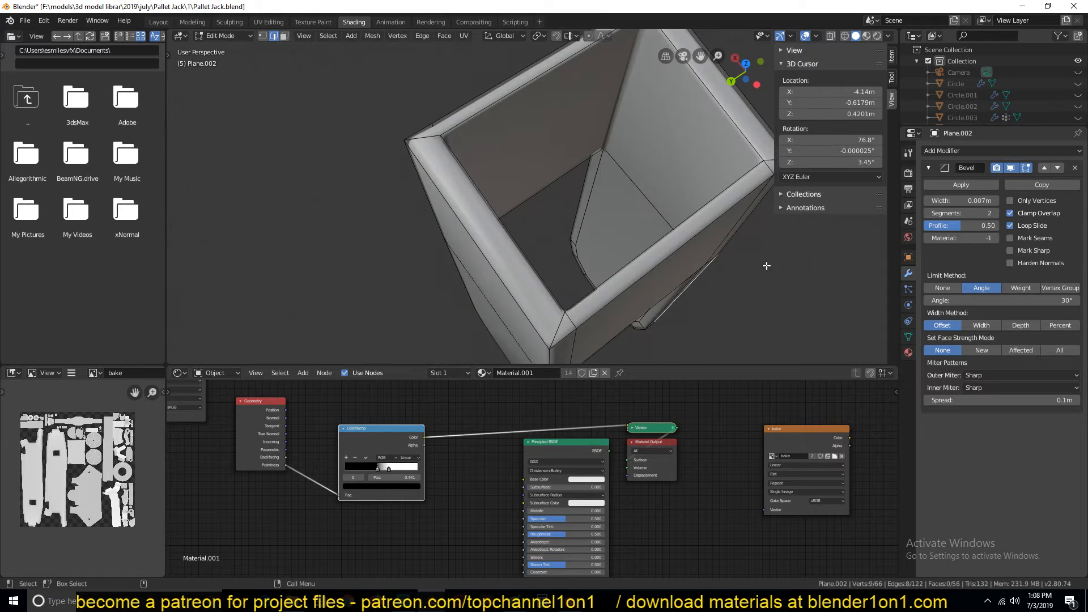
- Set the bracket's Bevel modifier to a width of 0.015 m and 3 segments
key("Tab")
mouse_move(970, 201)
left_mouse_down()
mouse_move(958, 201)
mouse_move(980, 200)
left_mouse_up()
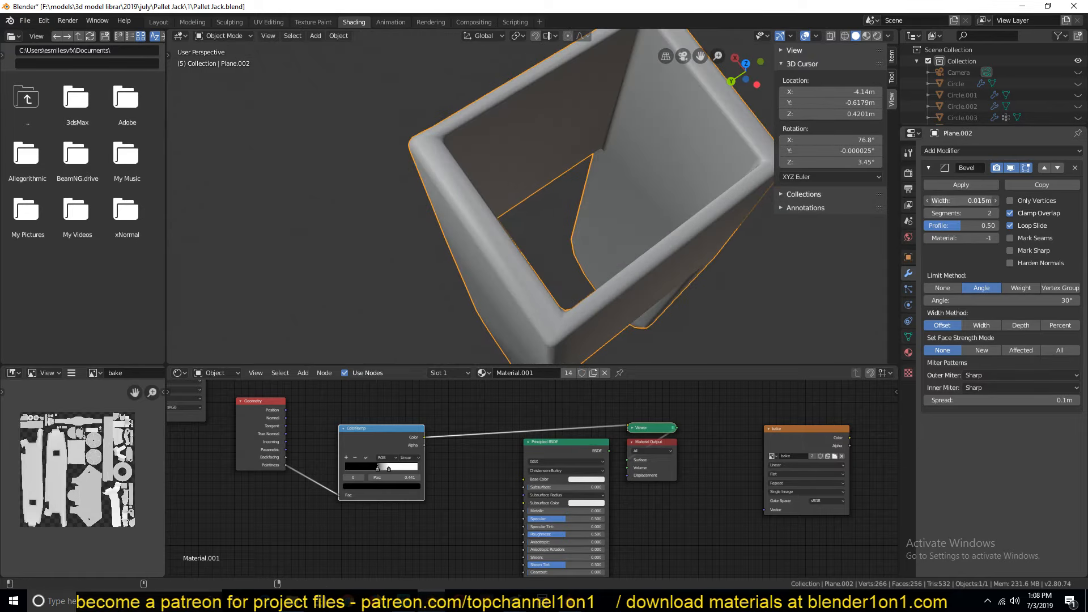
left_click(996, 213)
middle_click_drag(618, 232, 528, 177)
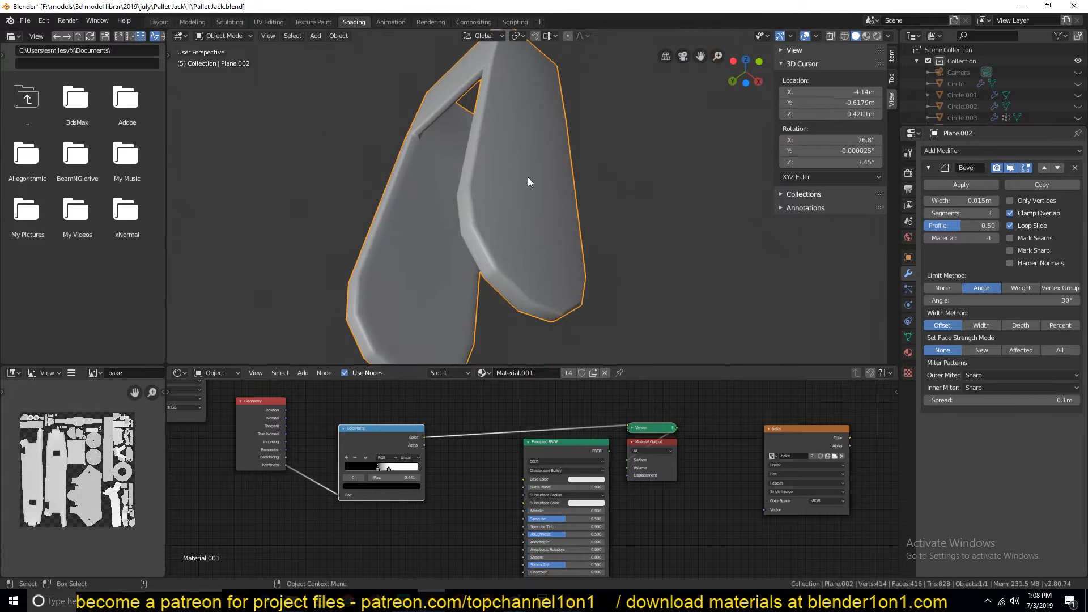
- Add a level 2 Subdivision Surface modifier to the fork bracket and inspect its rounded lower ends
key("ctrl+2")
key("alt+a")
middle_click_drag(529, 217, 501, 214)
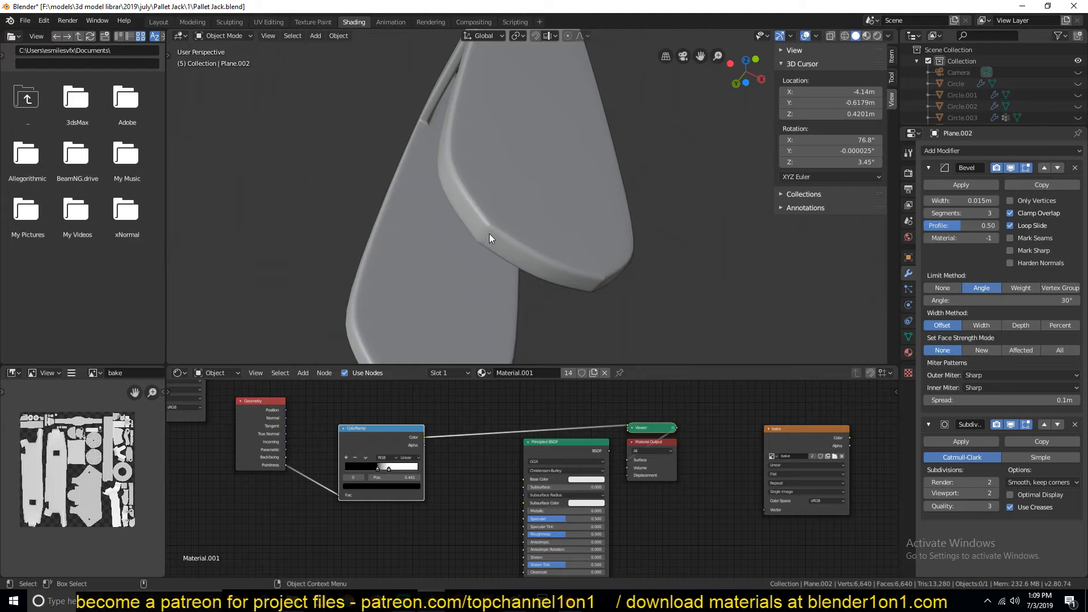
middle_click_drag(488, 224, 527, 206)
middle_click_drag(579, 110, 410, 233)
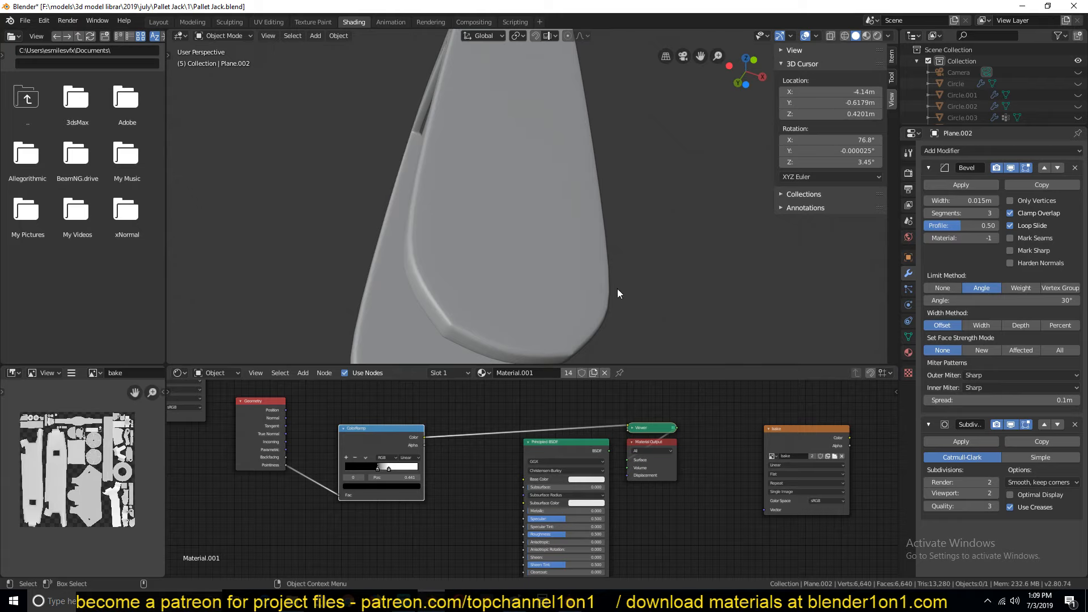
- Set the Bevel modifier's angle limit to 45° and inspect the corners of the bracket's opening
left_click(1063, 300)
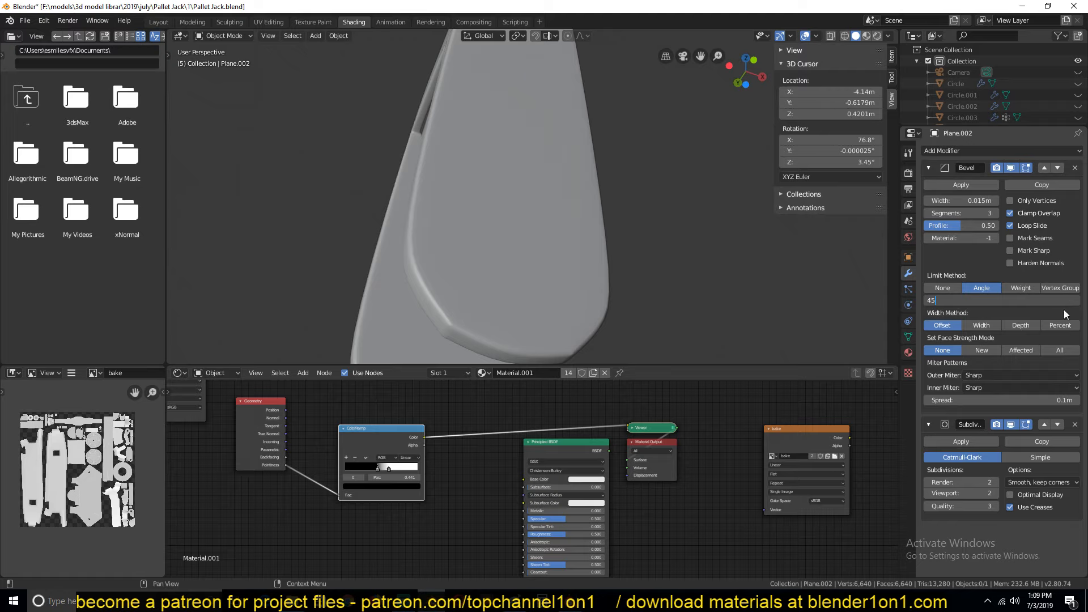
key("Return")
scroll(565, 250, "down", 6)
middle_click_drag(565, 250, 641, 300)
scroll(597, 269, "up", 3)
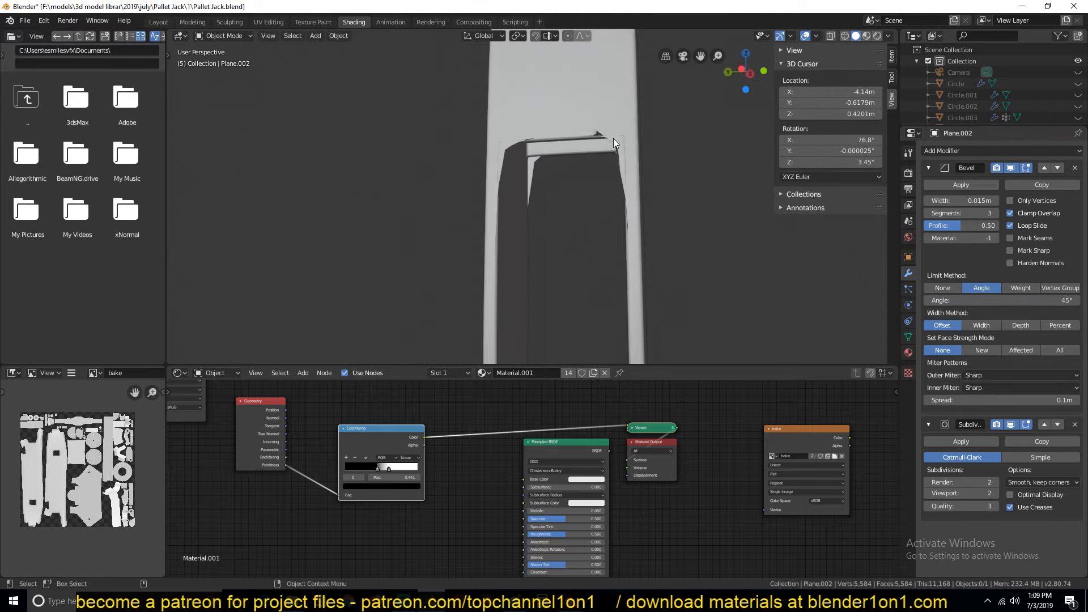
- Collapse the Bevel modifier and turn off viewport display for both the Bevel and Subdivision modifiers
left_click(935, 168)
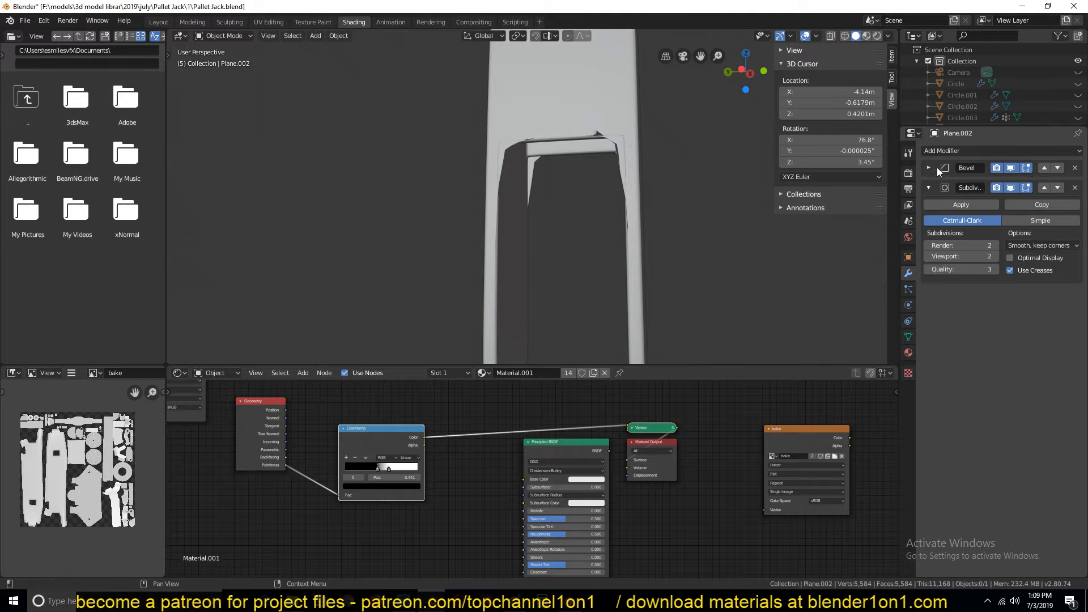
left_click(1011, 167)
left_click(1001, 187)
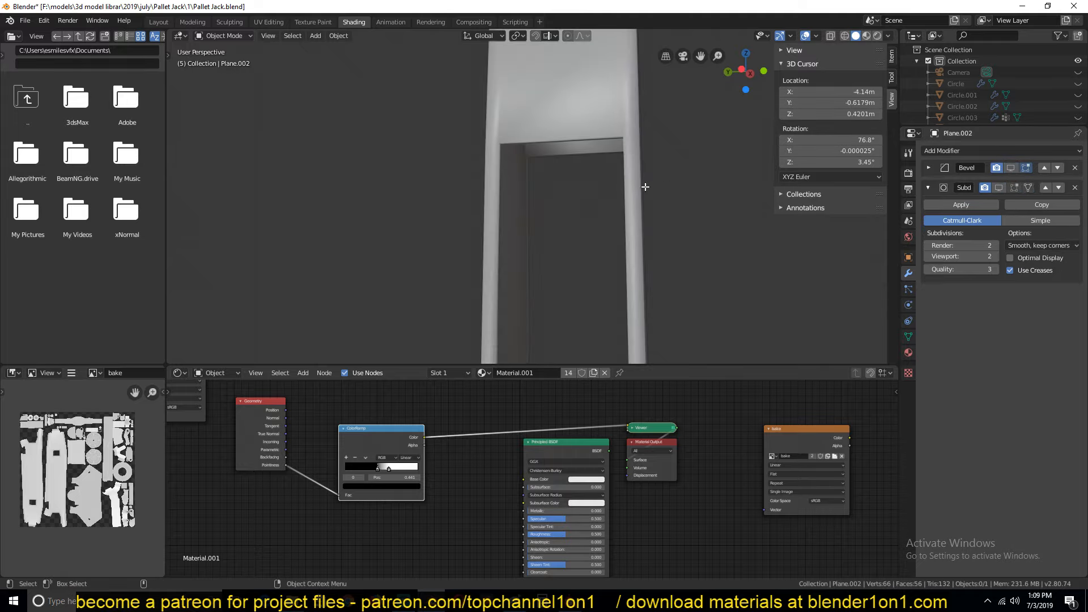
- Bevel the four short edges at the upper corners of the bracket's openings with 2 segments, about 0.0043 m wide
key("Tab")
middle_click_drag(644, 186, 683, 190)
middle_click_drag(683, 189, 513, 265, "shift")
scroll(583, 248, "up", 3)
key("alt+a")
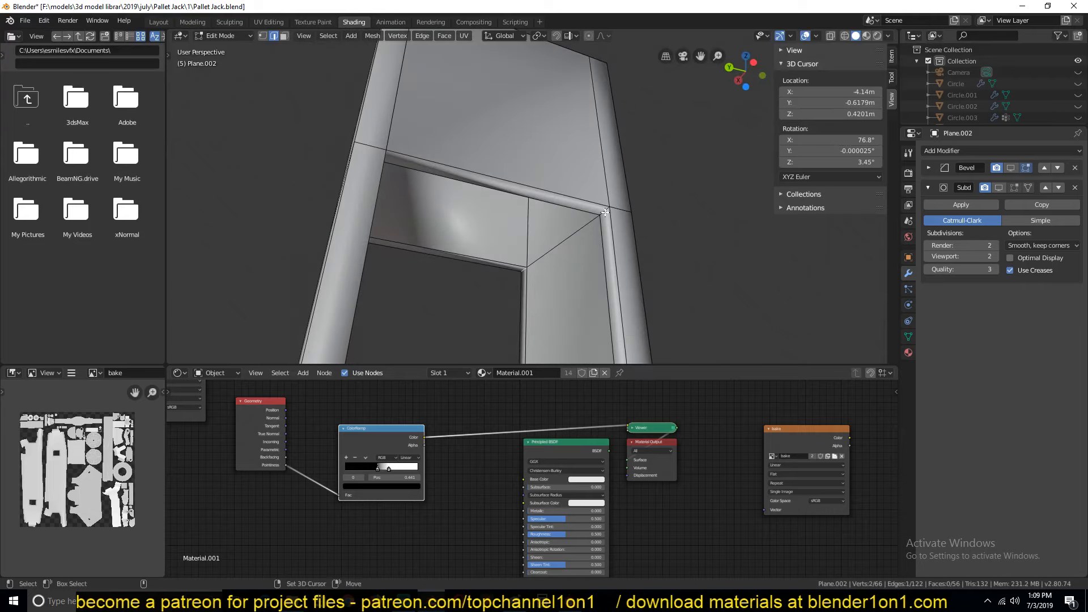
middle_click_drag(566, 223, 384, 254)
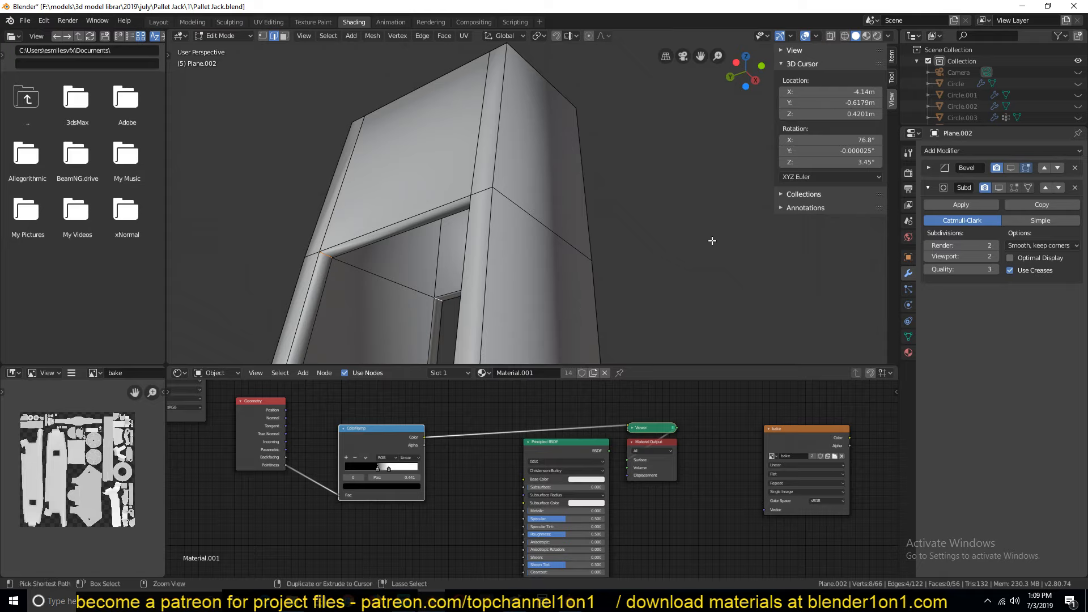
key("ctrl+b")
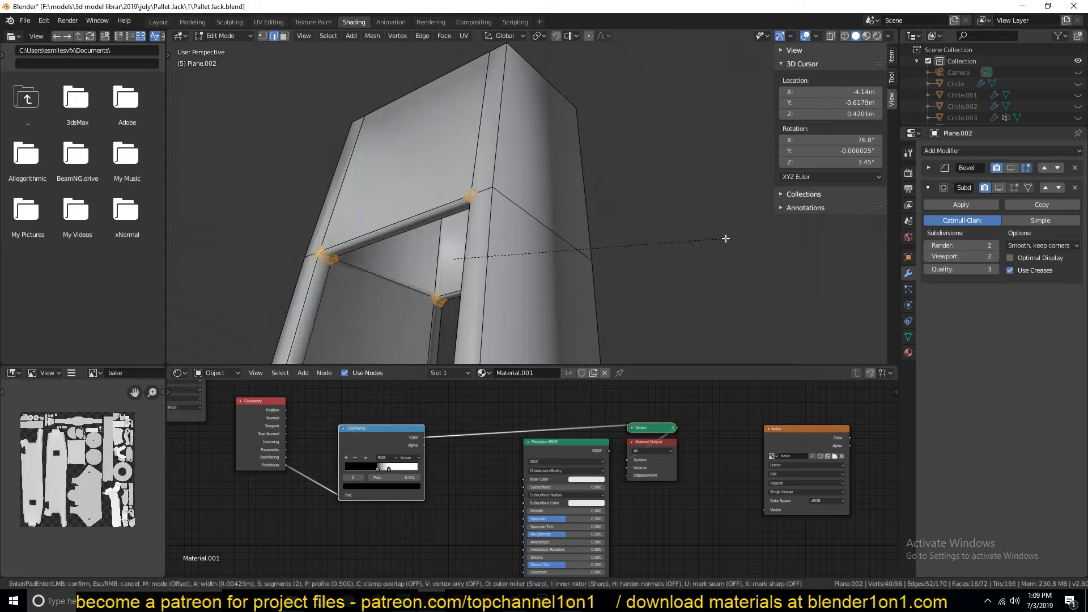
left_click(725, 239)
- Turn the viewport display of the Bevel and Subdivision modifiers back on and inspect the opening's corners
key("Tab")
middle_click_drag(514, 254, 298, 216)
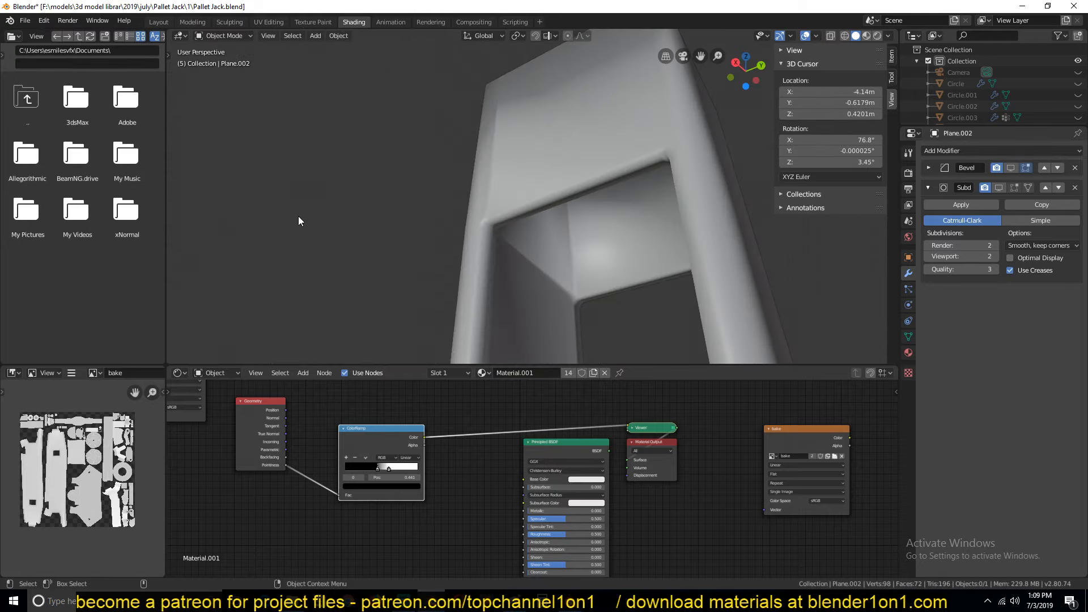
left_click(1011, 165)
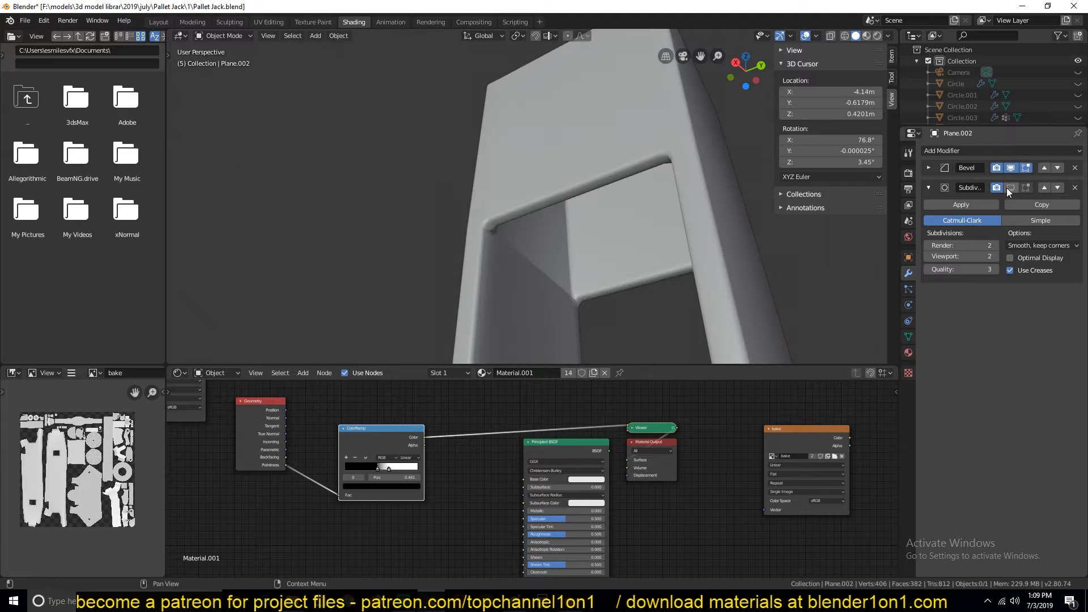
left_click(998, 187)
middle_click_drag(668, 232, 586, 262)
scroll(594, 243, "up", 4)
- Connect the vertices across the beveled upper corners of the bracket's opening to clean up the corner topology
key("Tab")
scroll(605, 213, "up", 2)
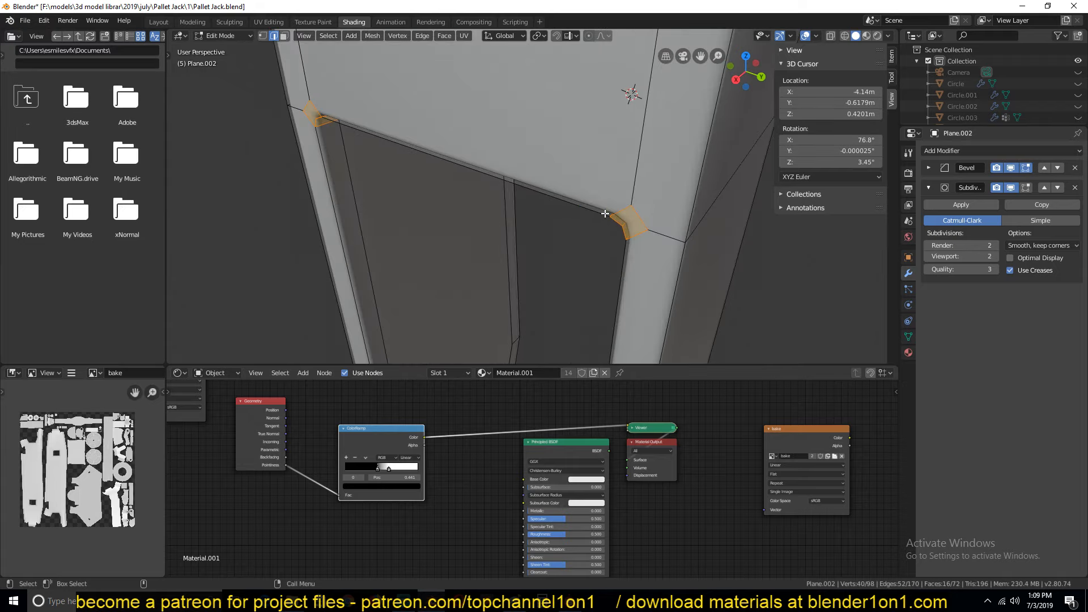
key("alt+a")
key("1")
left_click(631, 205, "shift")
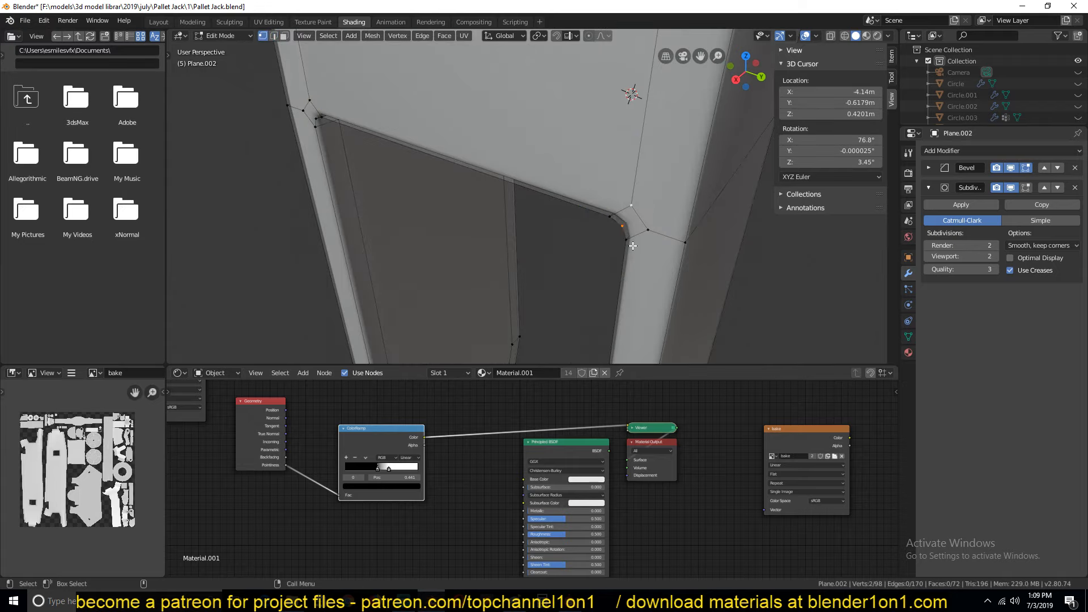
left_click(647, 229, "shift")
left_click(315, 118)
left_click(303, 111, "shift")
key("j")
key("Tab")
scroll(603, 241, "down", 6)
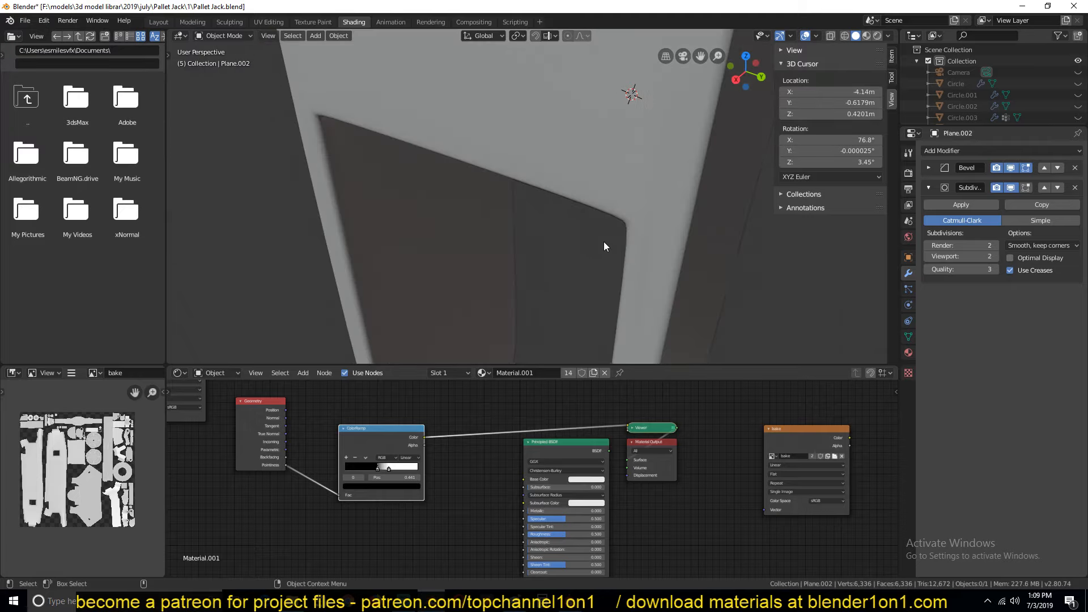
middle_click_drag(627, 175, 567, 250)
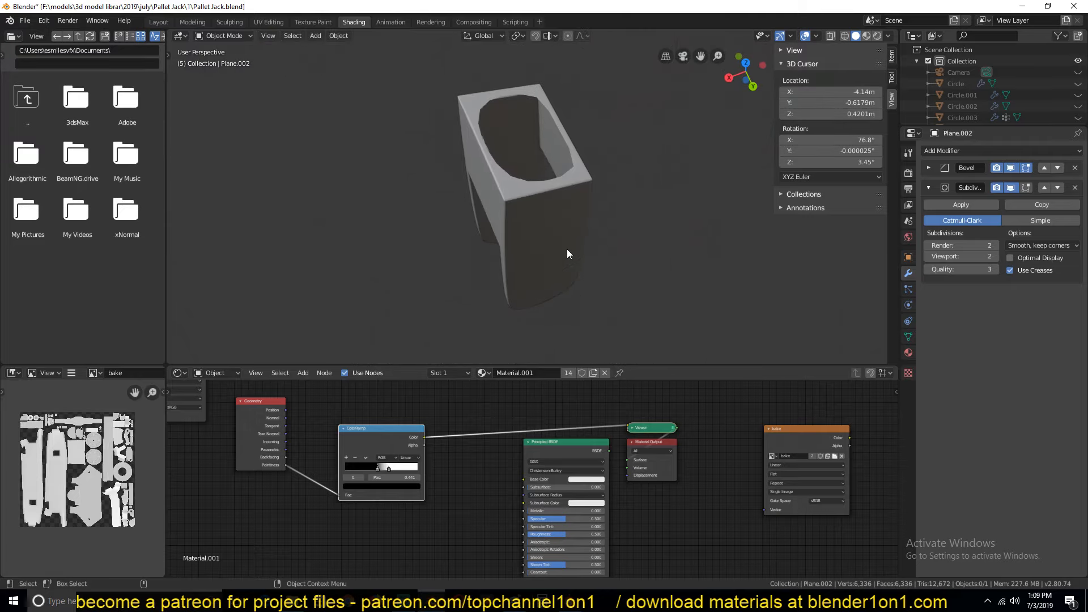
- Check the bracket's opening in Edit Mode and turn off the Subdivision modifier's viewport display
key("Tab")
scroll(531, 249, "up", 4)
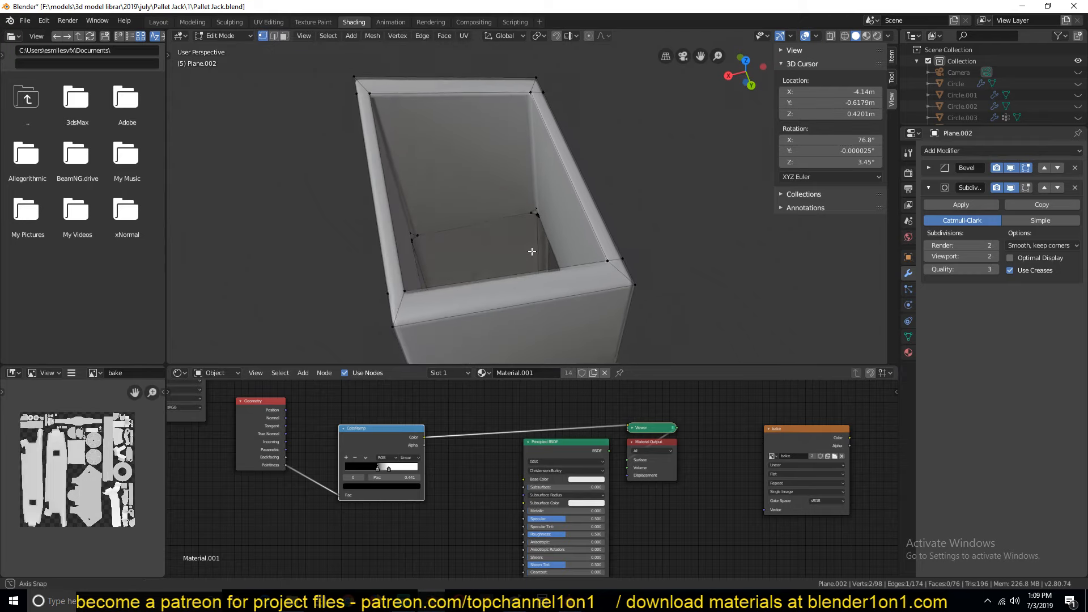
key("Tab")
key("Tab")
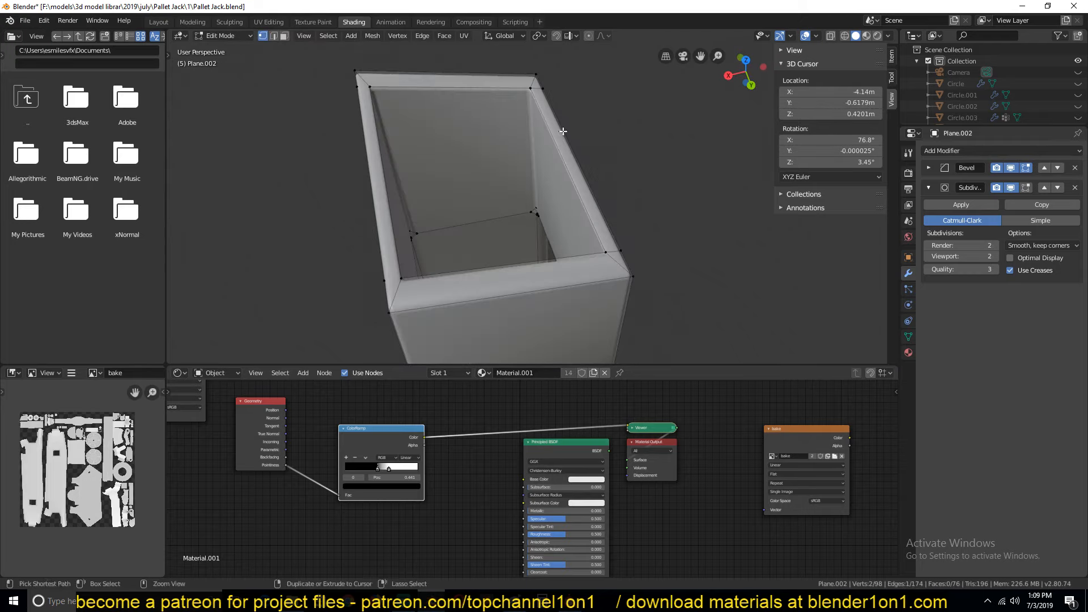
key("ctrl+r")
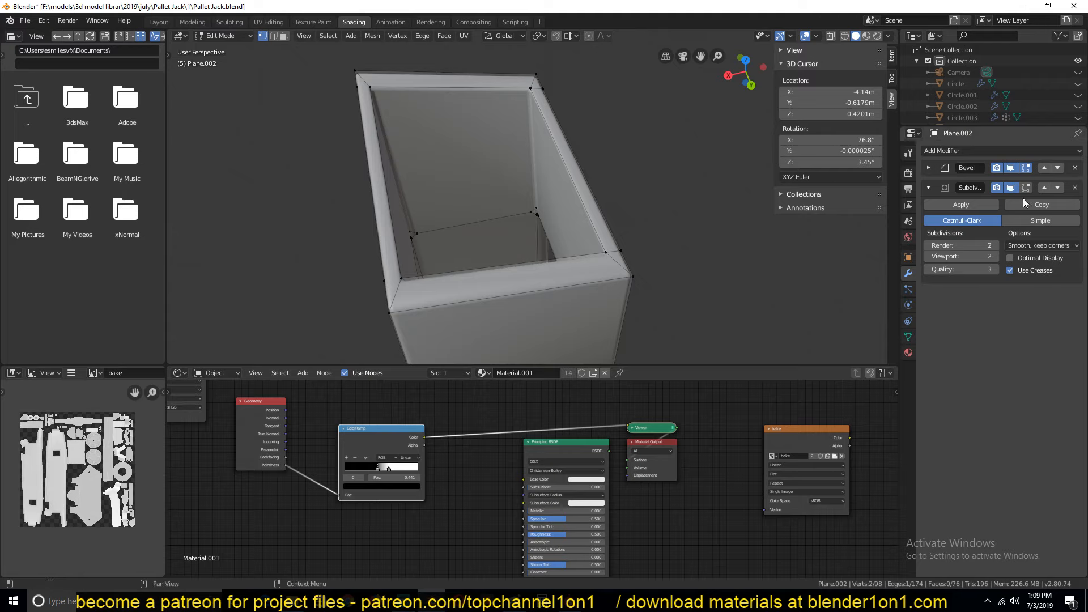
left_click(1010, 188)
- Try adding a centered loop cut across each long side of the bracket's upper rim
left_click(577, 167)
right_click(575, 170)
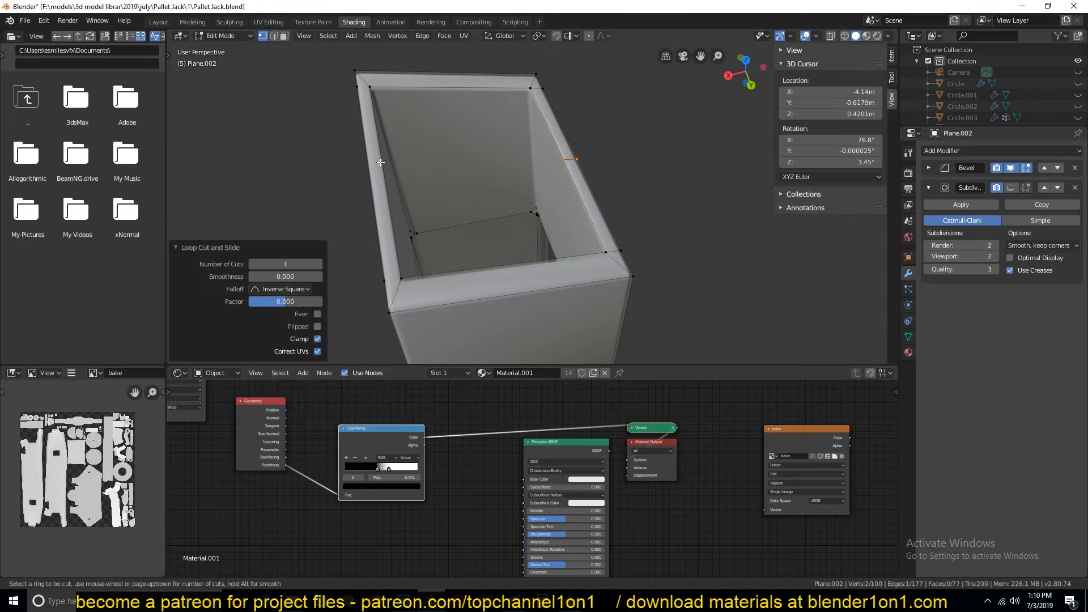
right_click(373, 170)
key("Escape")
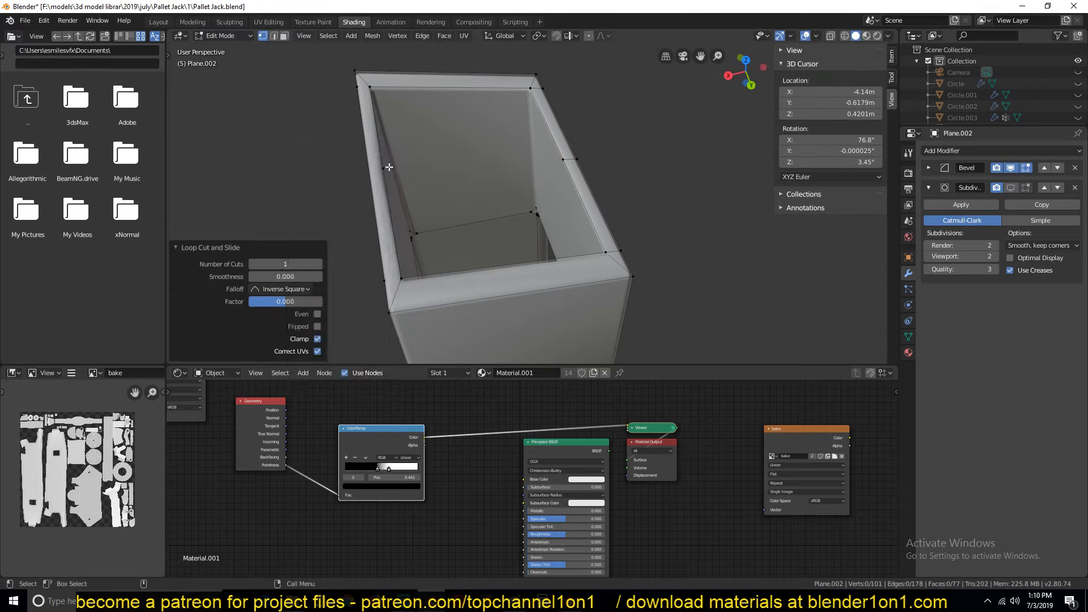
key("alt+z")
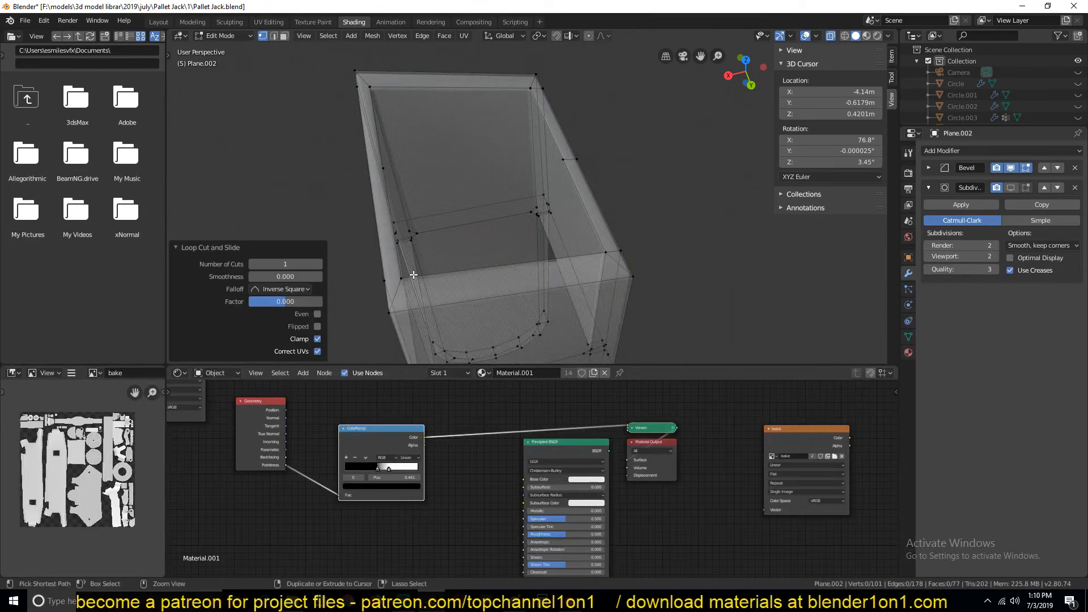
key("ctrl+z")
middle_click_drag(651, 258, 827, 35)
left_click(827, 35)
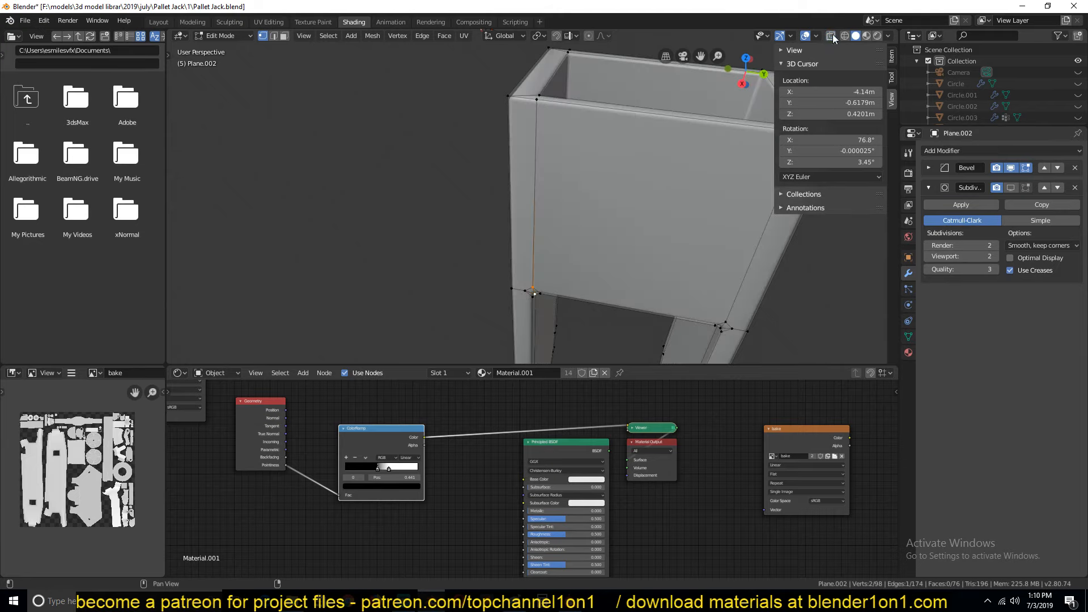
- Connect the inner and outer vertices across one end of the bracket's long upper rim
middle_click_drag(624, 198, 396, 148)
left_click(375, 145)
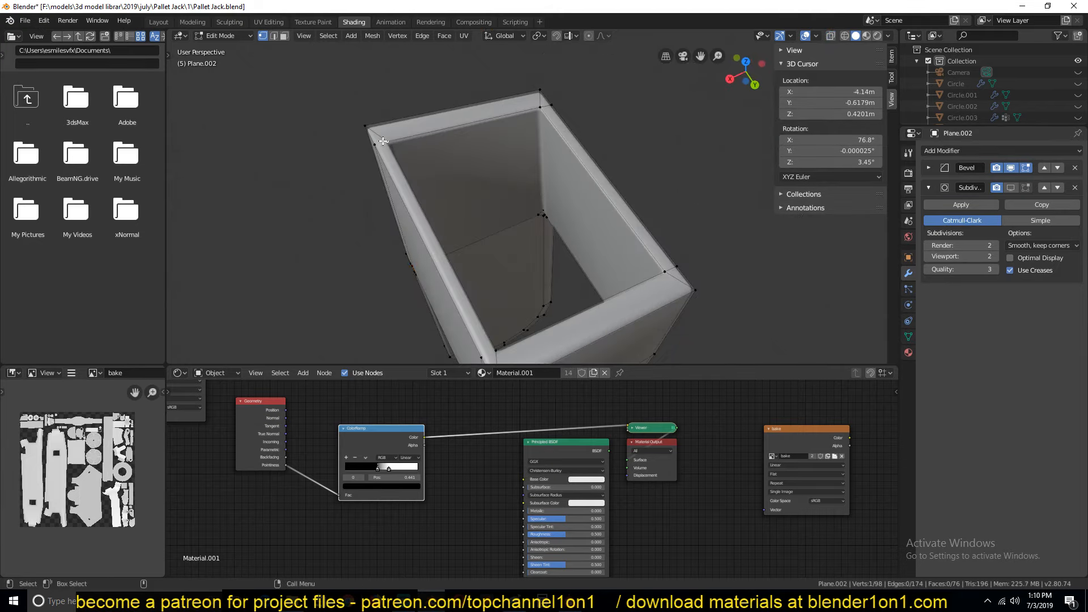
key("2")
left_click(381, 134, "alt")
middle_click_drag(491, 118, 524, 175)
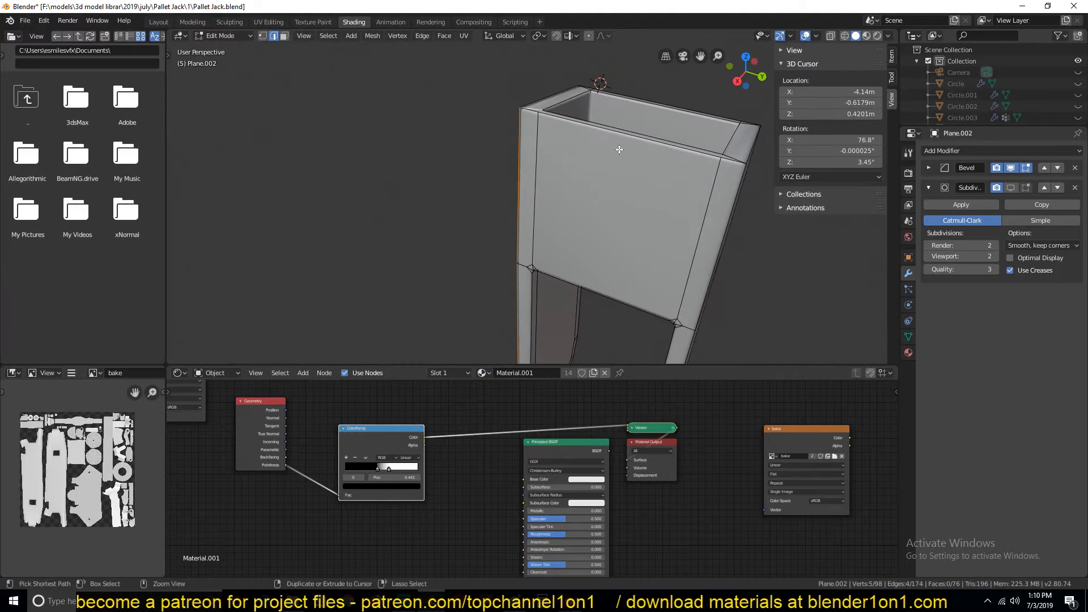
middle_click_drag(566, 136, 544, 185)
key("1")
scroll(534, 197, "up", 4)
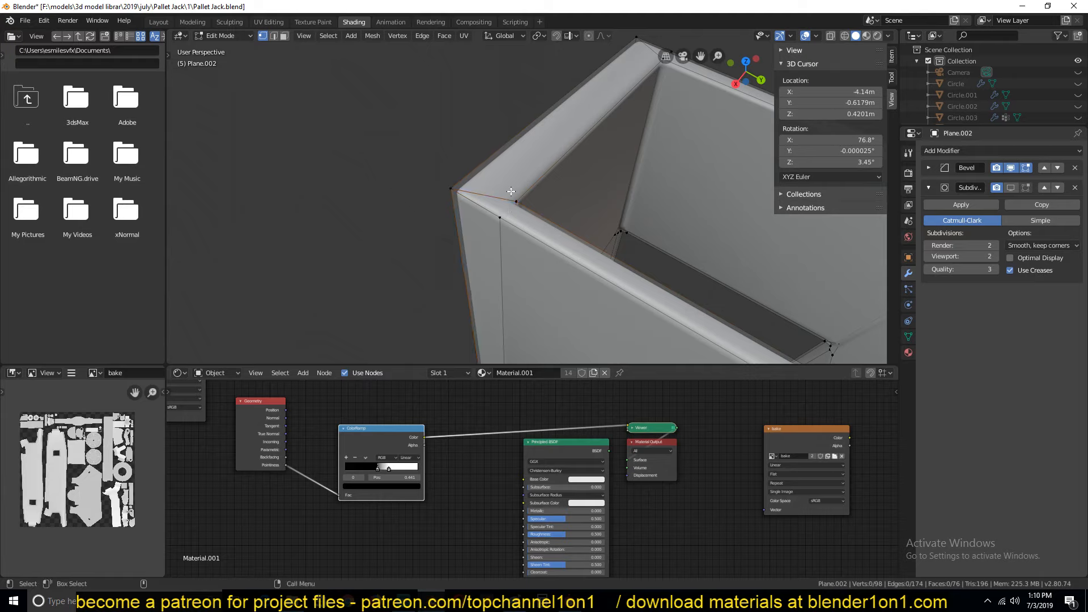
left_click(501, 216)
left_click(516, 204, "shift")
scroll(546, 291, "down", 6)
- Add a loop cut across the opposite long rim, slid close to its corner with a factor of about -0.955
key("ctrl+r")
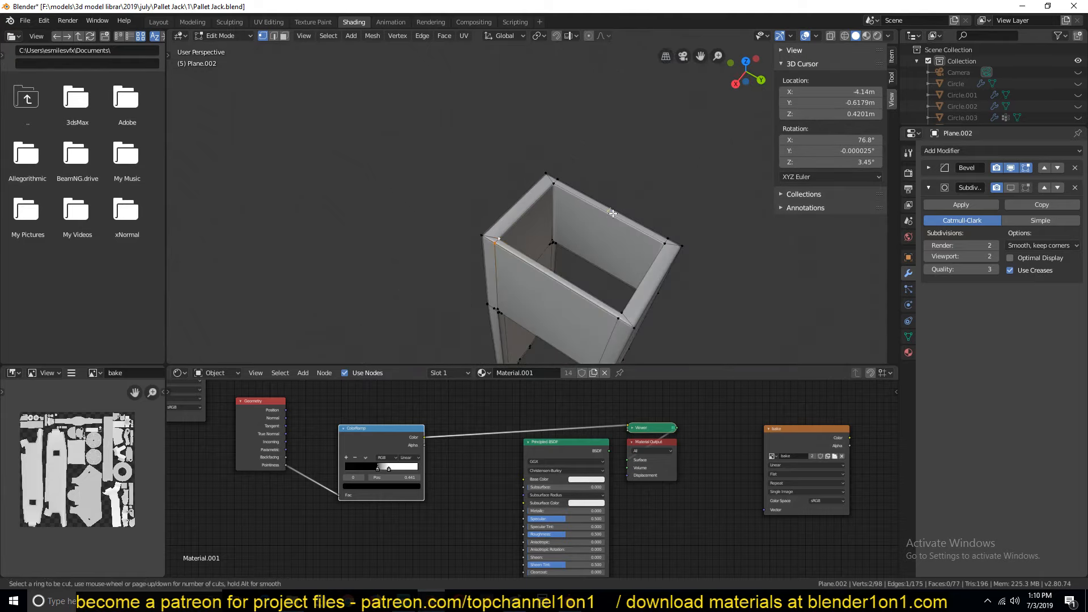
left_click(612, 213)
left_click(564, 188)
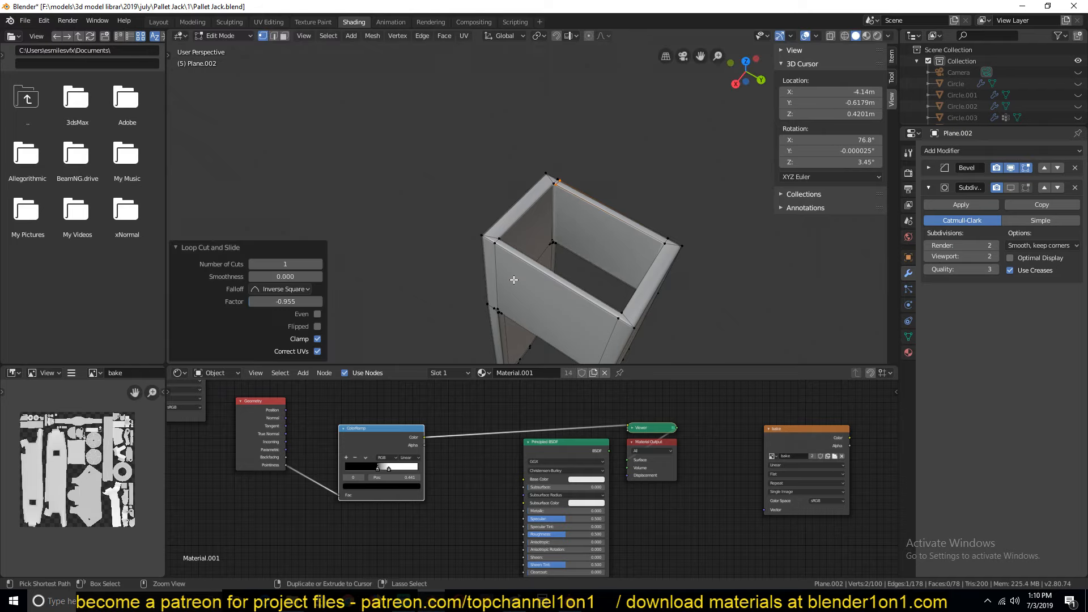
- Try adding another loop cut along the side with the newly connected rim corner
left_click(508, 244)
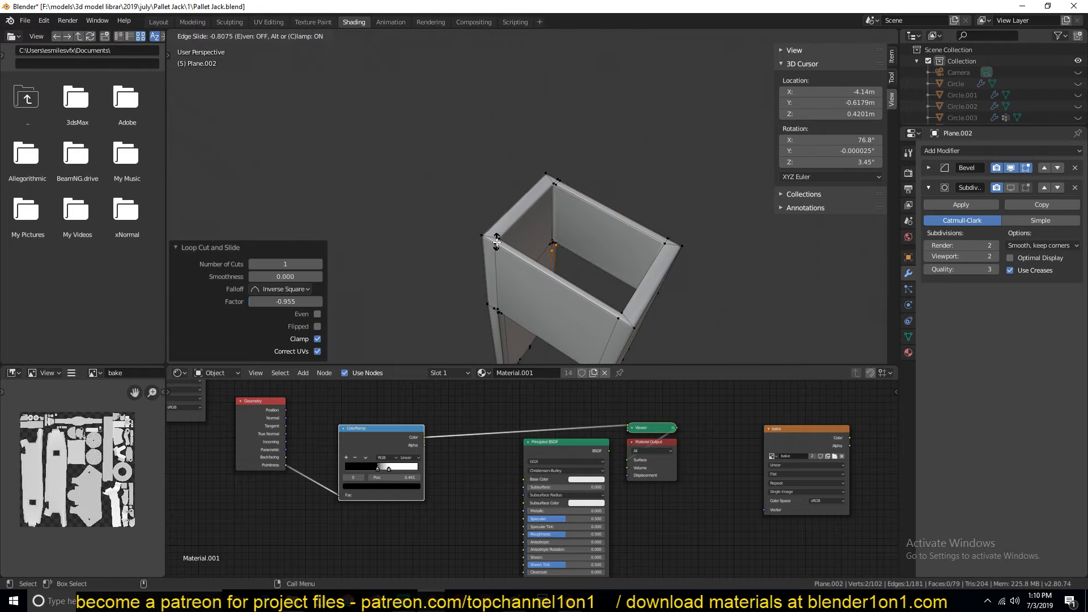
right_click(496, 242)
key("ctrl+z")
key("ctrl+r")
right_click(586, 292)
key("alt+a")
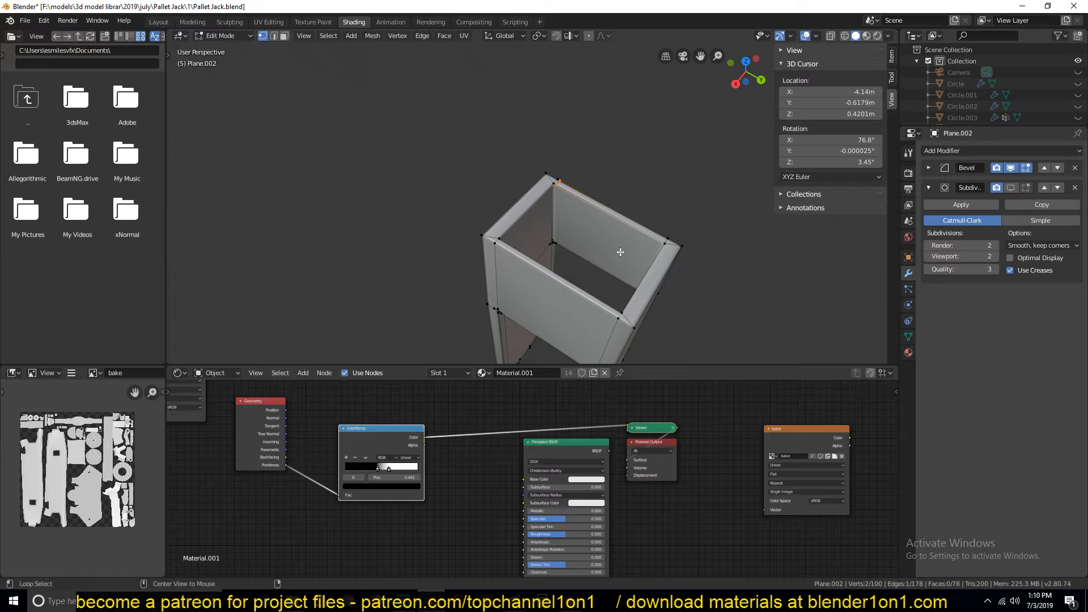
- Connect the vertices at the near long rim's other corner and add a loop cut slid to a factor of about 0.963
left_click(618, 310)
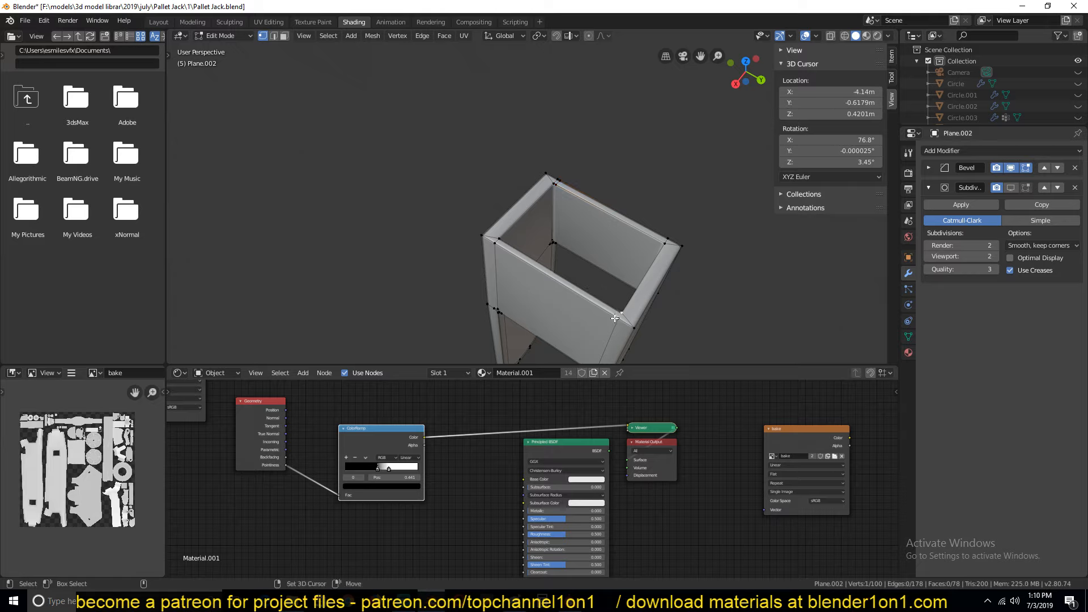
key("ctrl+r")
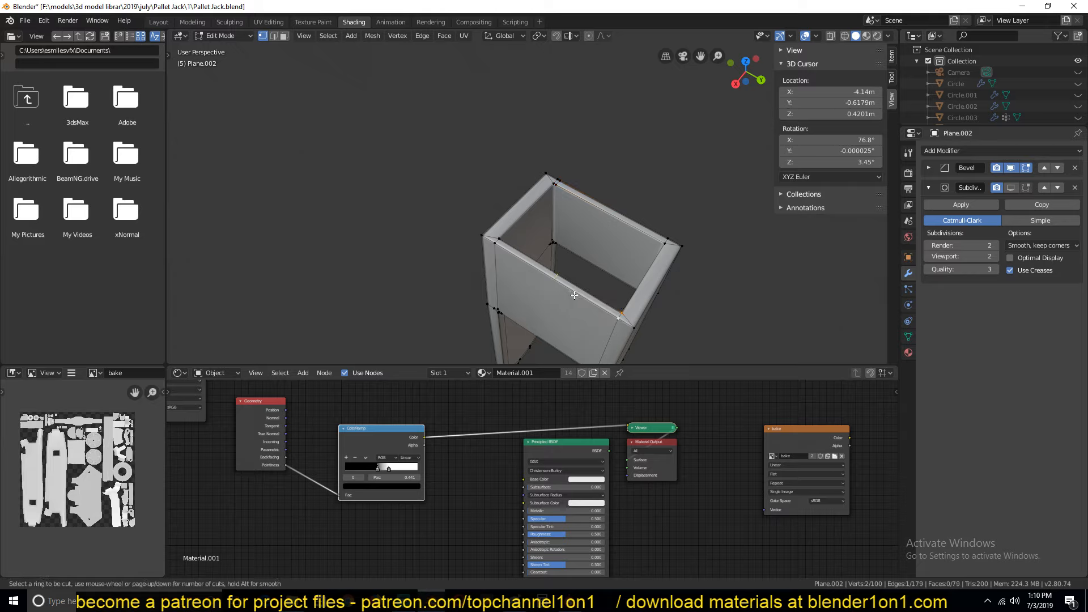
left_click(574, 294)
left_click(514, 258)
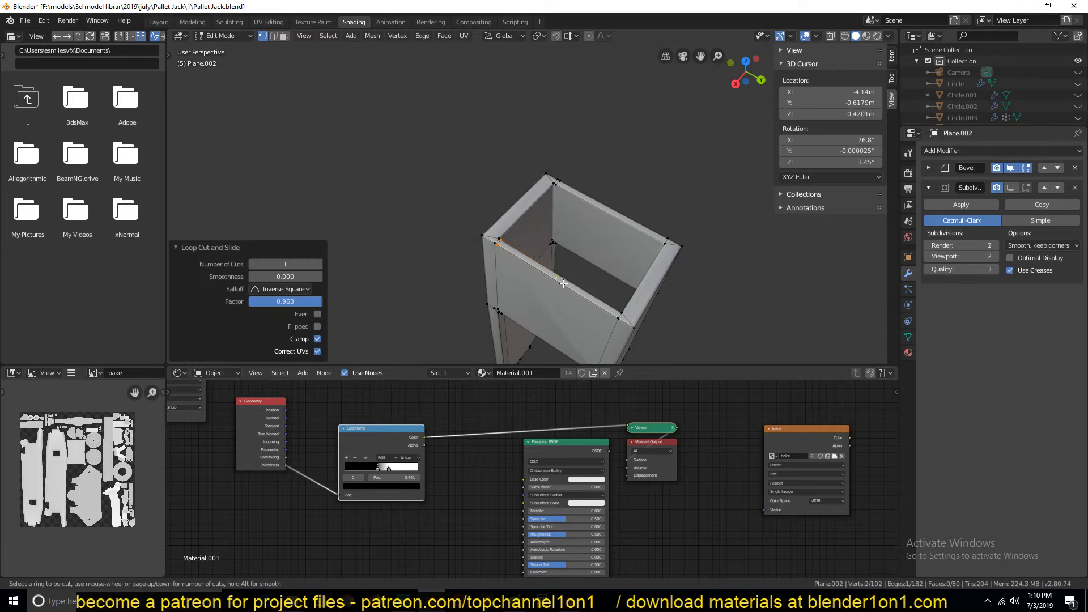
- Add loop cuts near the remaining ends of both long rims, the near one at a factor of about -0.940
key("ctrl+r")
left_click(569, 291)
left_click(620, 321)
key("ctrl+r")
left_click(635, 227)
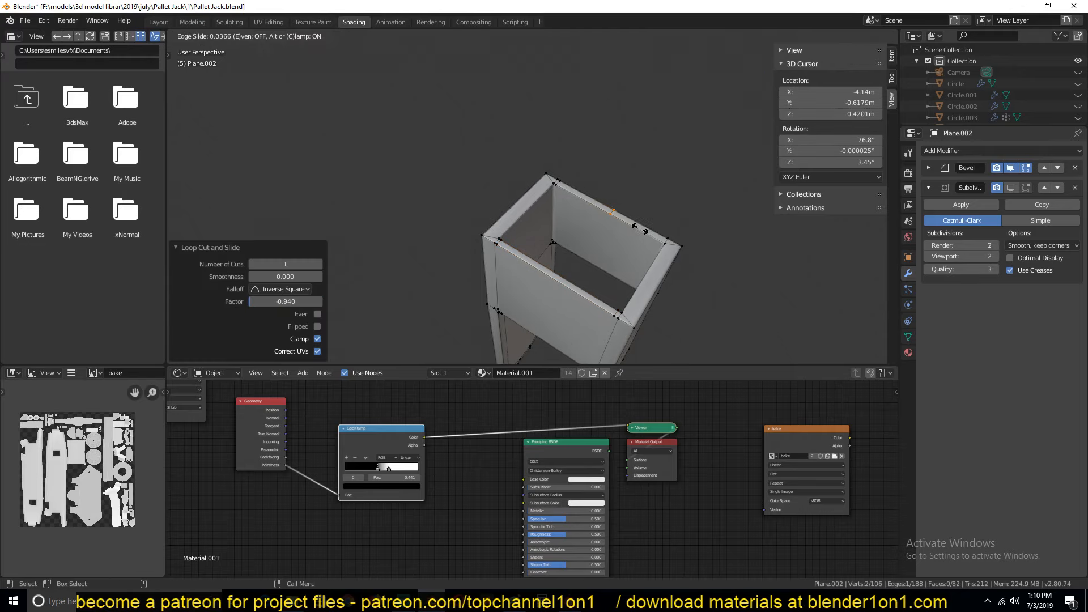
left_click(685, 257)
- Turn the Subdivision modifier's viewport display back on in Object Mode and check the bracket in rendered shading
key("Tab")
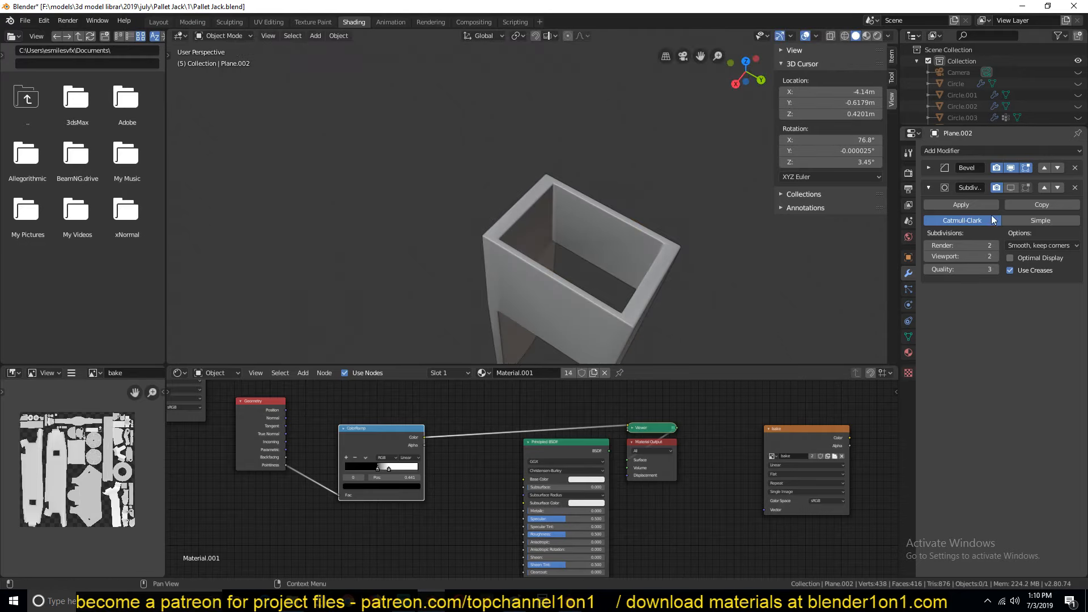
left_click(1010, 187)
middle_click_drag(627, 334, 592, 235)
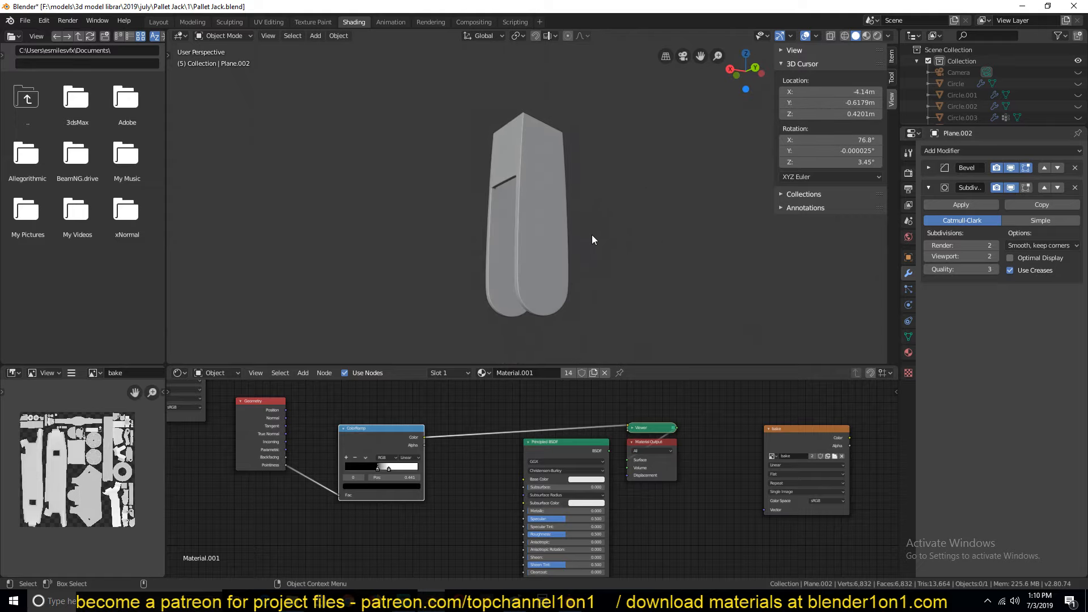
left_click(873, 35)
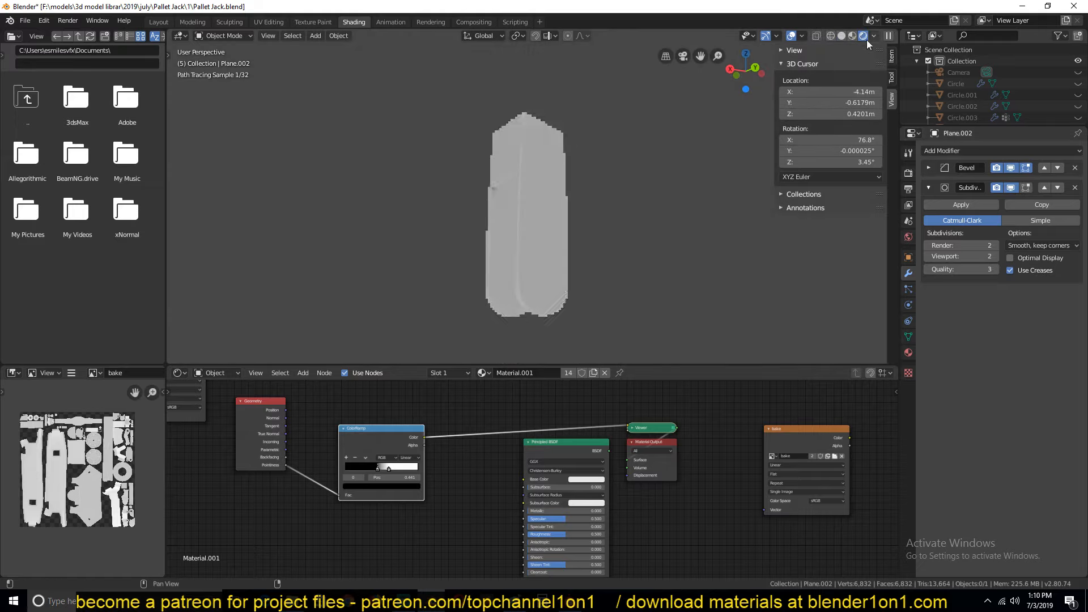
scroll(631, 196, "up", 2)
mouse_move(631, 196)
middle_mouse_down()
mouse_move(620, 202)
mouse_move(657, 192)
mouse_move(643, 205)
middle_mouse_up()
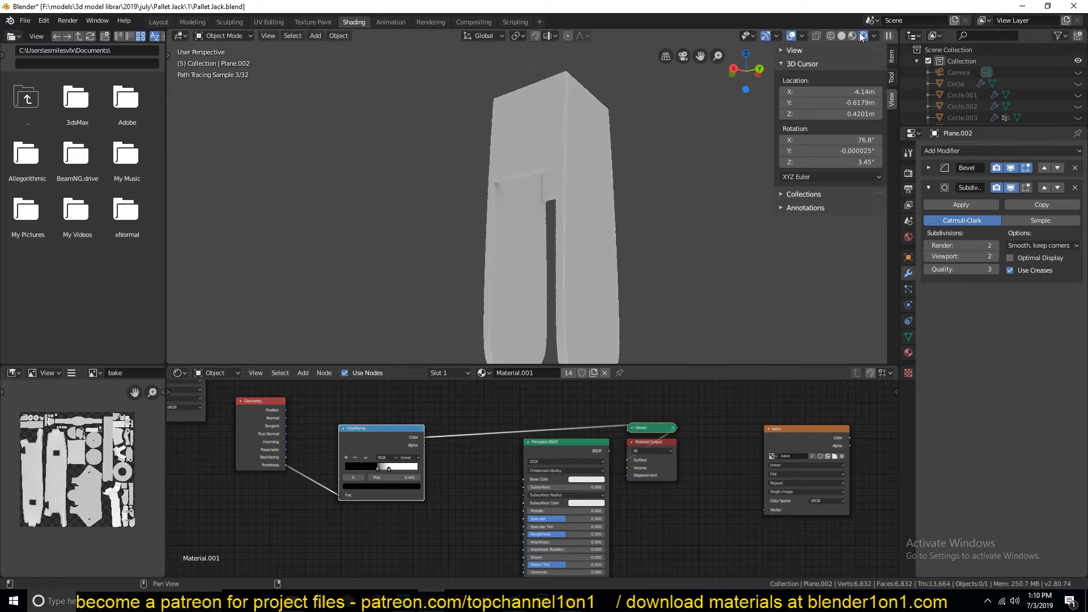
- Unhide all objects, deselect them and inspect the whole pallet jack's edge mask in rendered shading
left_click(573, 275)
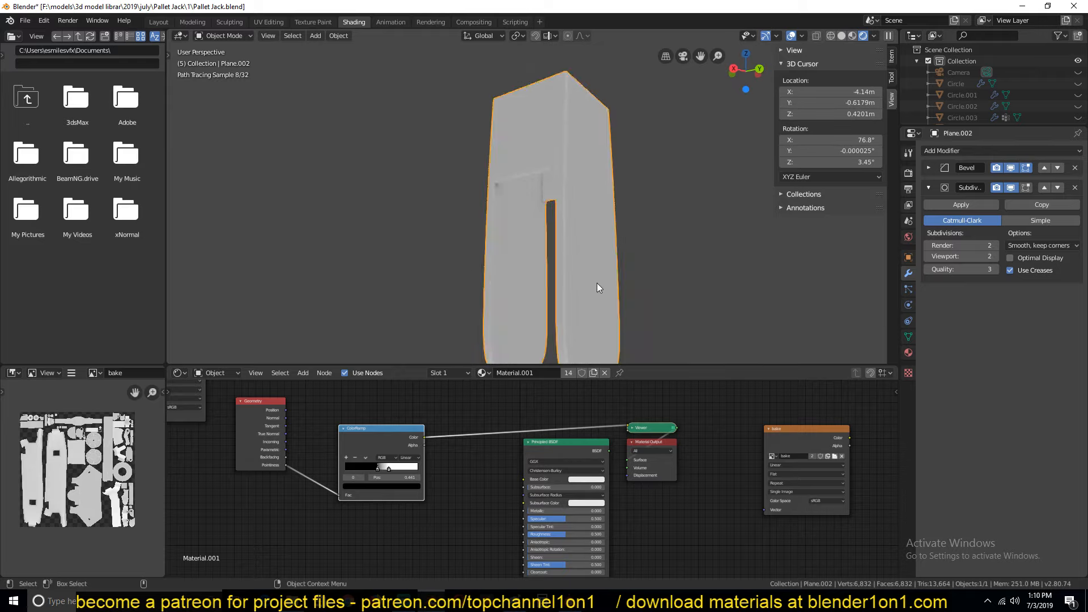
key("alt+h")
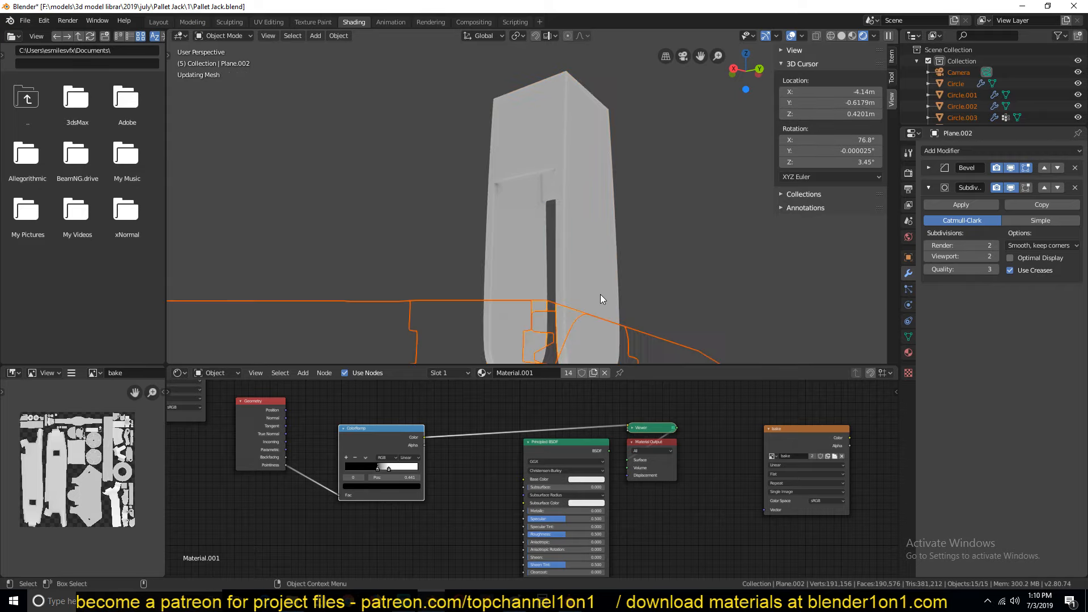
left_click(723, 256)
key("alt+a")
middle_click_drag(674, 287, 569, 325)
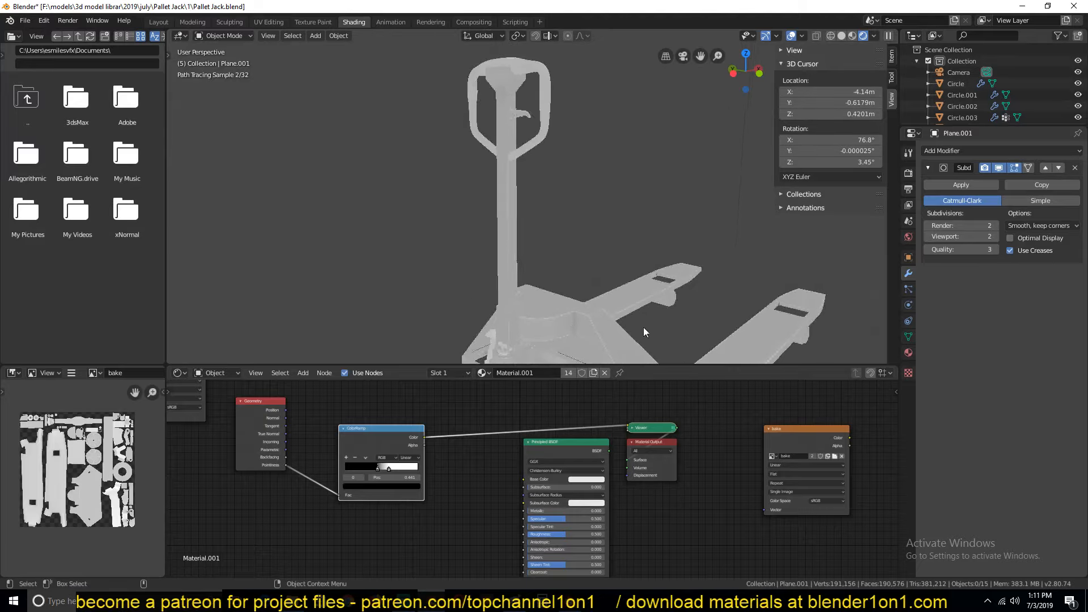
middle_click_drag(644, 328, 558, 256)
scroll(540, 230, "down", 5)
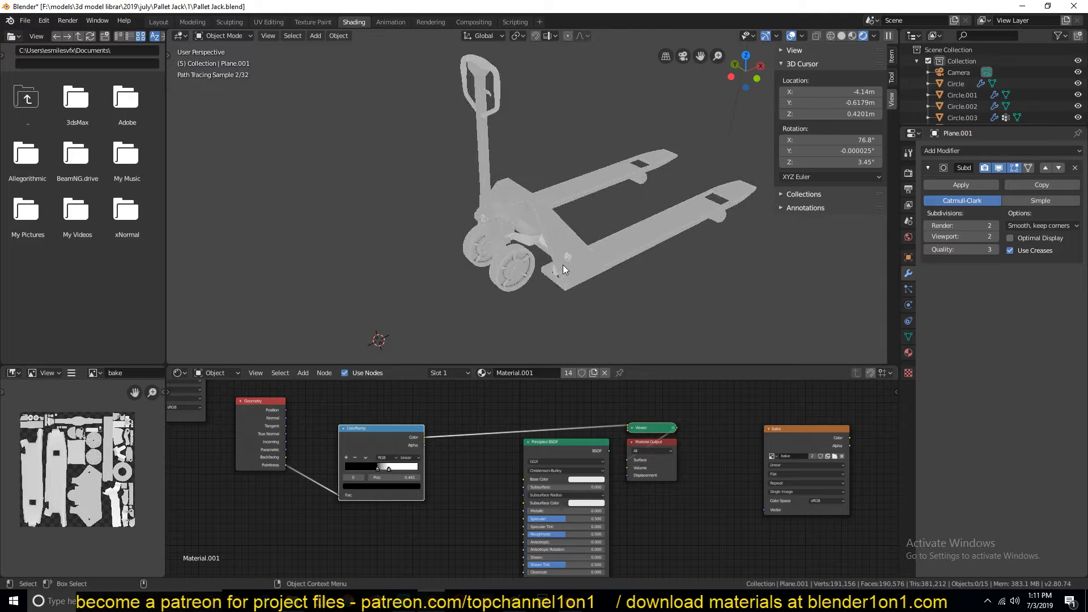
scroll(587, 277, "up", 4)
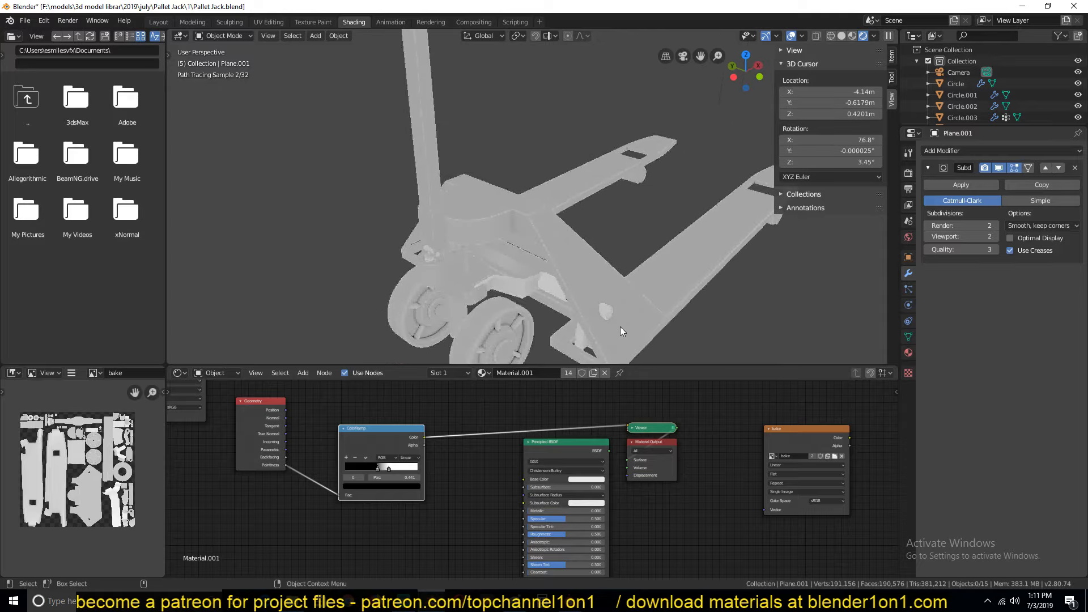
middle_click_drag(620, 326, 600, 328)
scroll(594, 296, "down", 6)
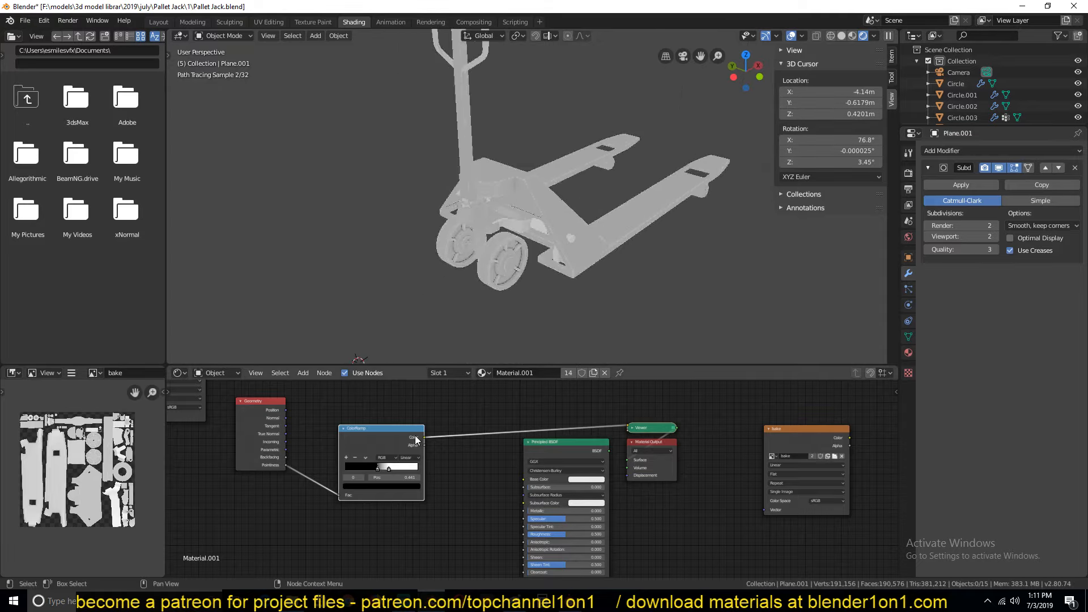
- Feed the ColorRamp color into the Principled BSDF's Base Color, output that shader and show the model in LookDev shading
left_click_drag(425, 437, 524, 479)
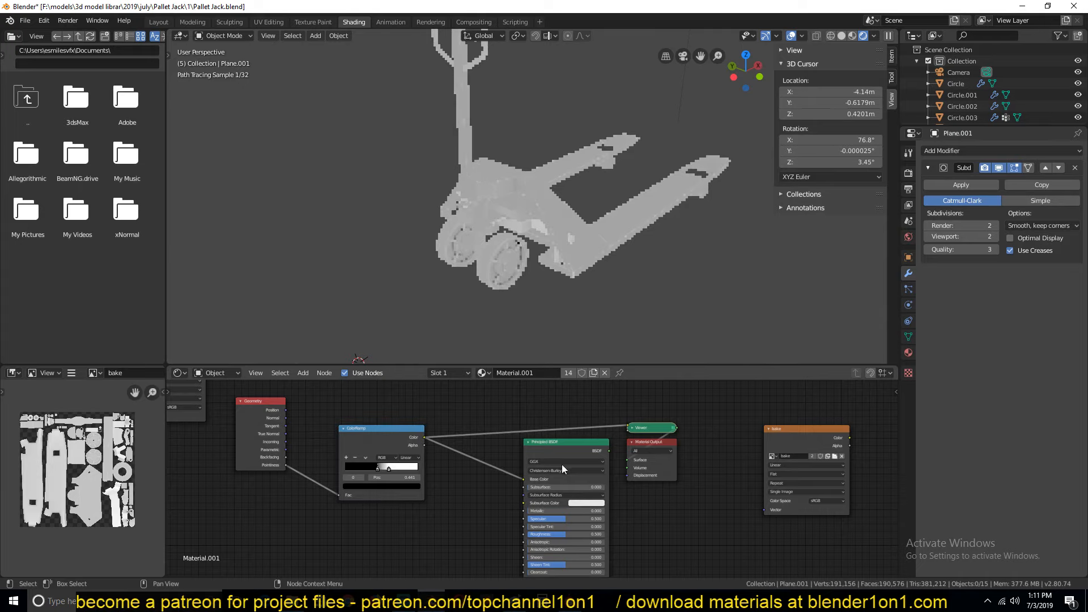
left_click(569, 449, "ctrl+shift")
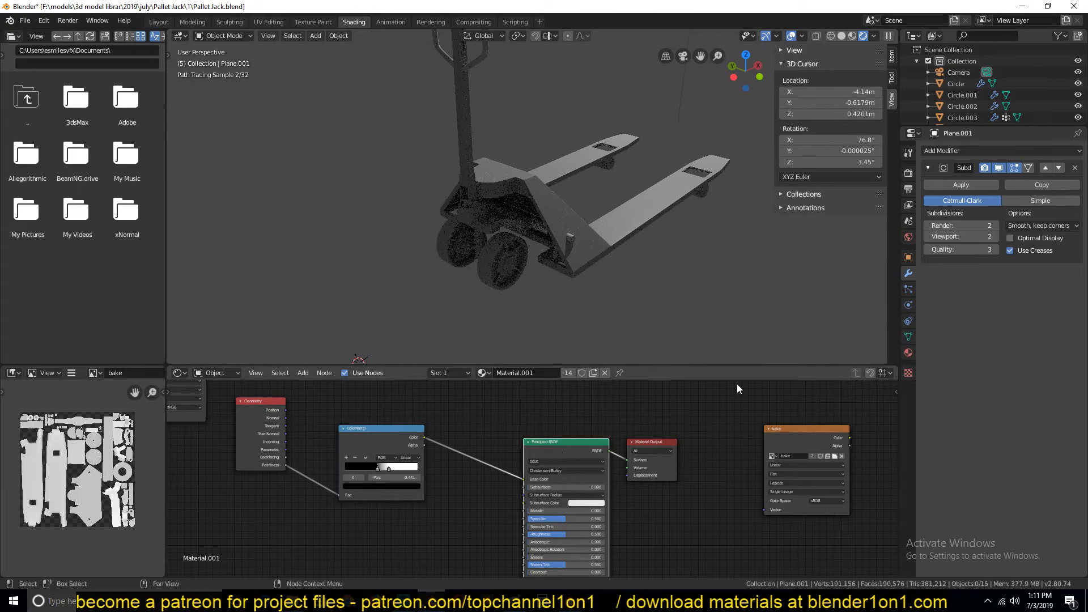
left_click(851, 35)
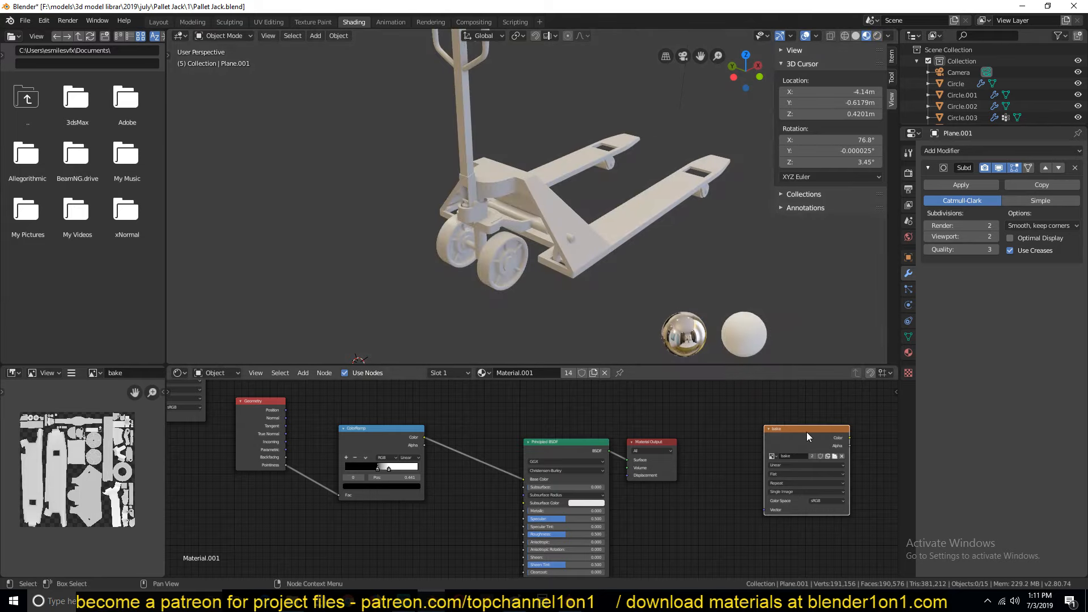
- Select all the pallet jack's parts along with the bake image node, and save the file
middle_click_drag(474, 223, 445, 256, "shift")
left_click_drag(431, 71, 588, 290)
scroll(121, 434, "up", 4)
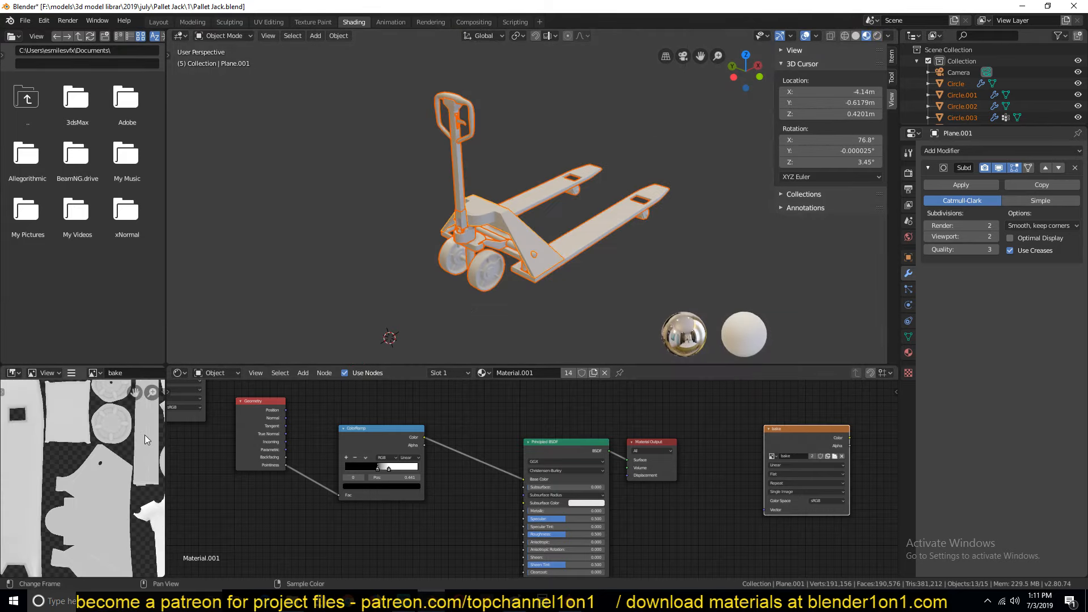
scroll(144, 434, "down", 1)
scroll(82, 465, "up", 4)
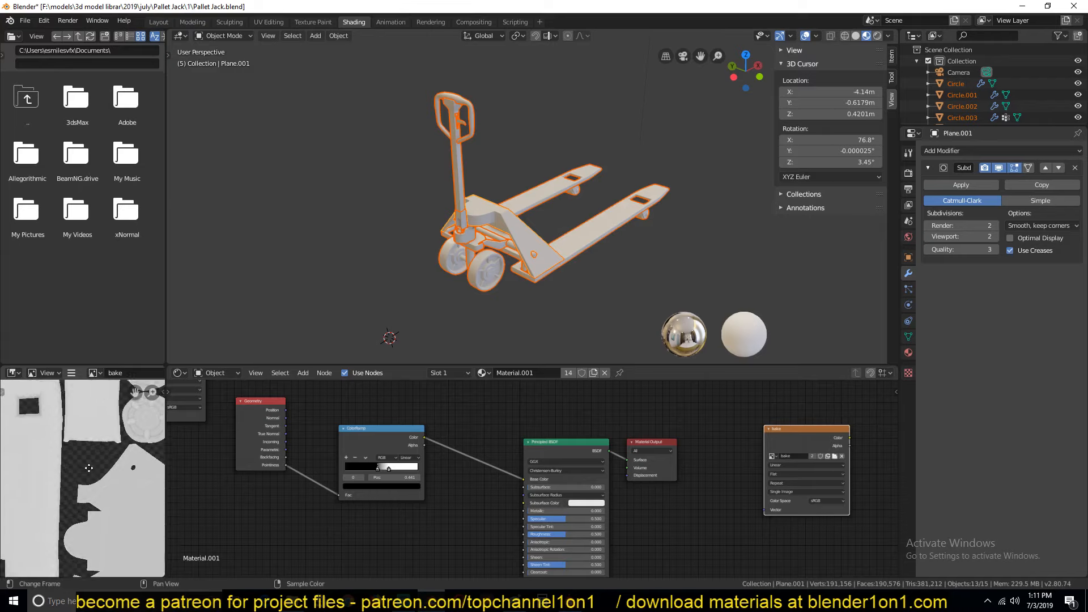
key("ctrl+s")
middle_click_drag(83, 462, 109, 443)
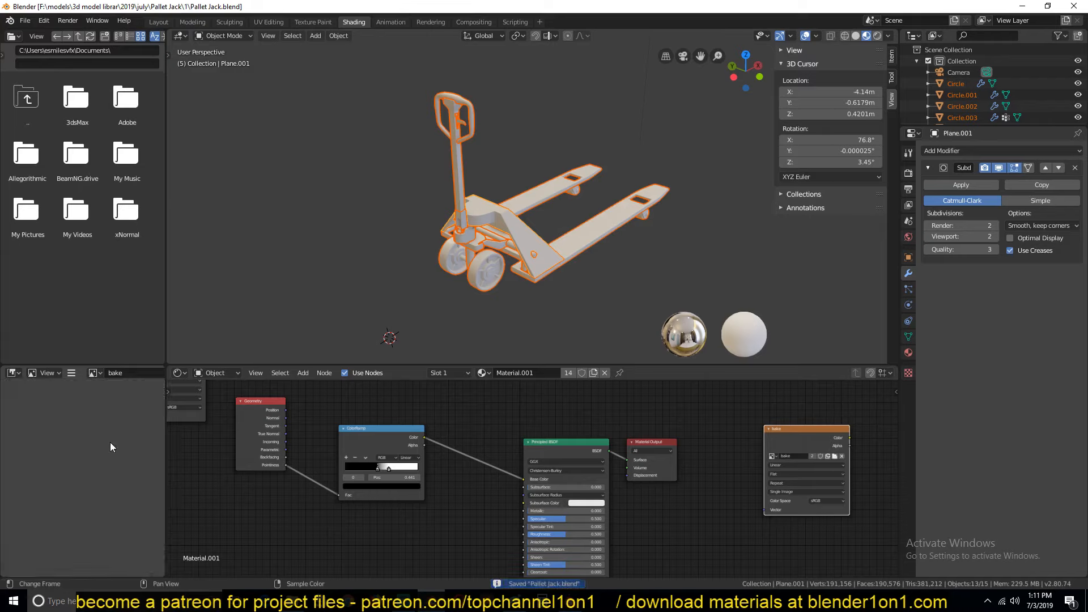
left_click(766, 439)
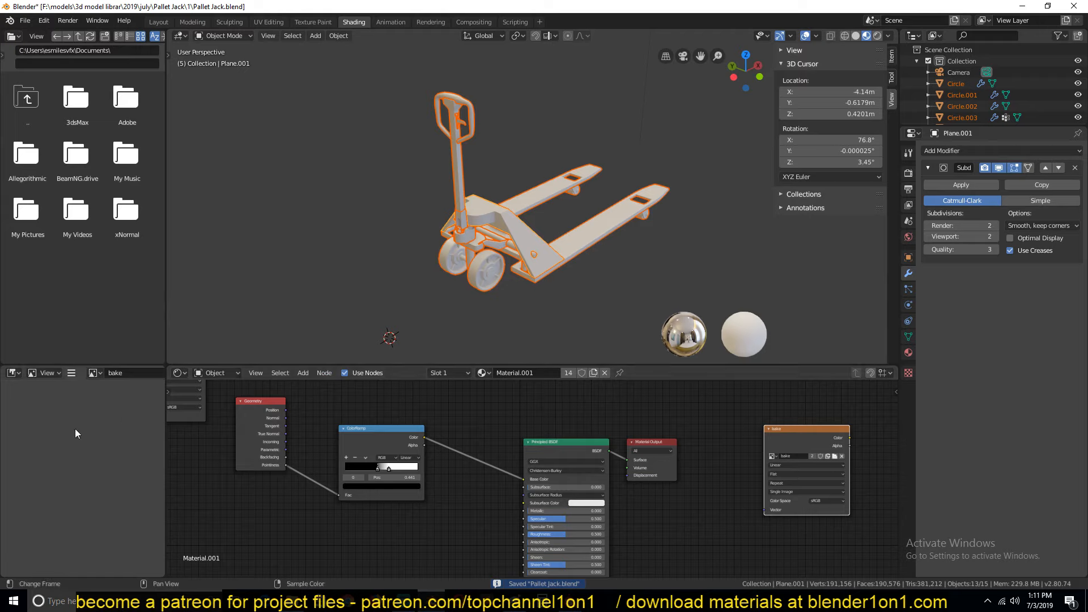
- Bake the Diffuse color of the selected pallet jack parts into the bake image
left_click(908, 173)
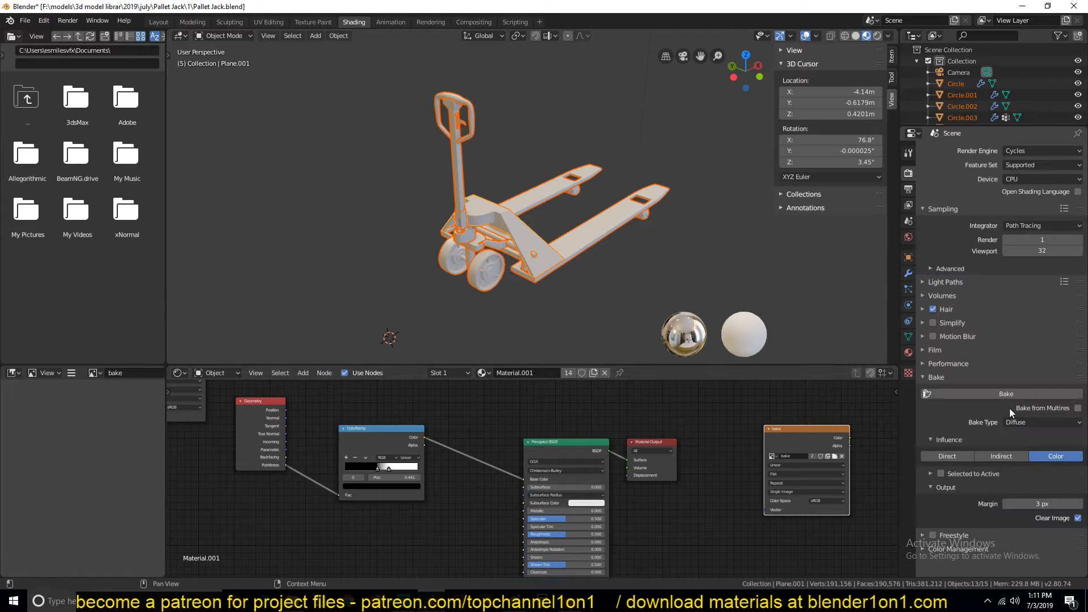
left_click(1005, 395)
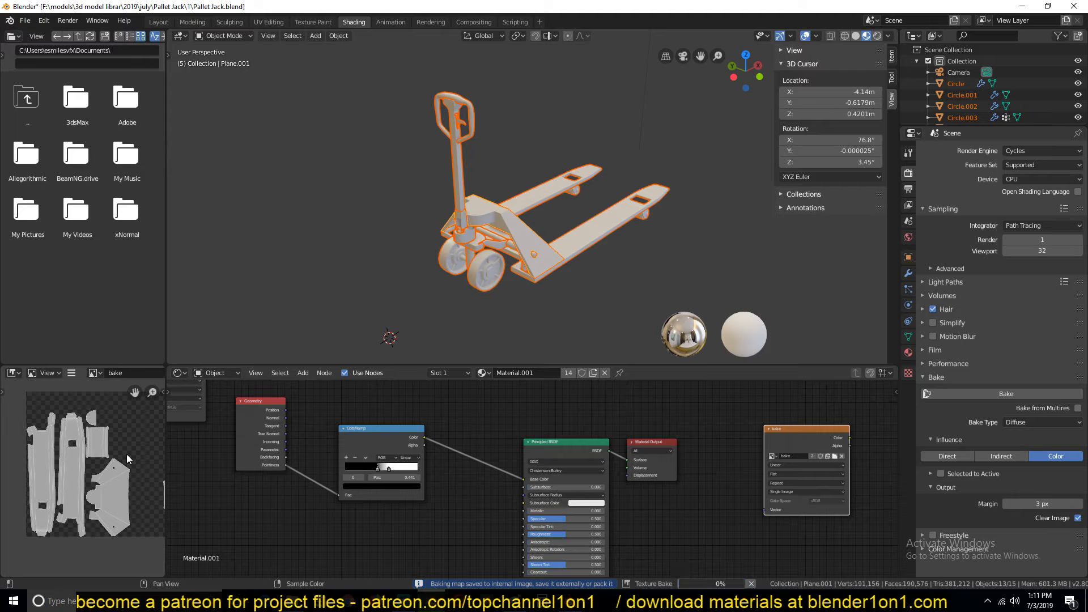
scroll(456, 305, "up", 1)
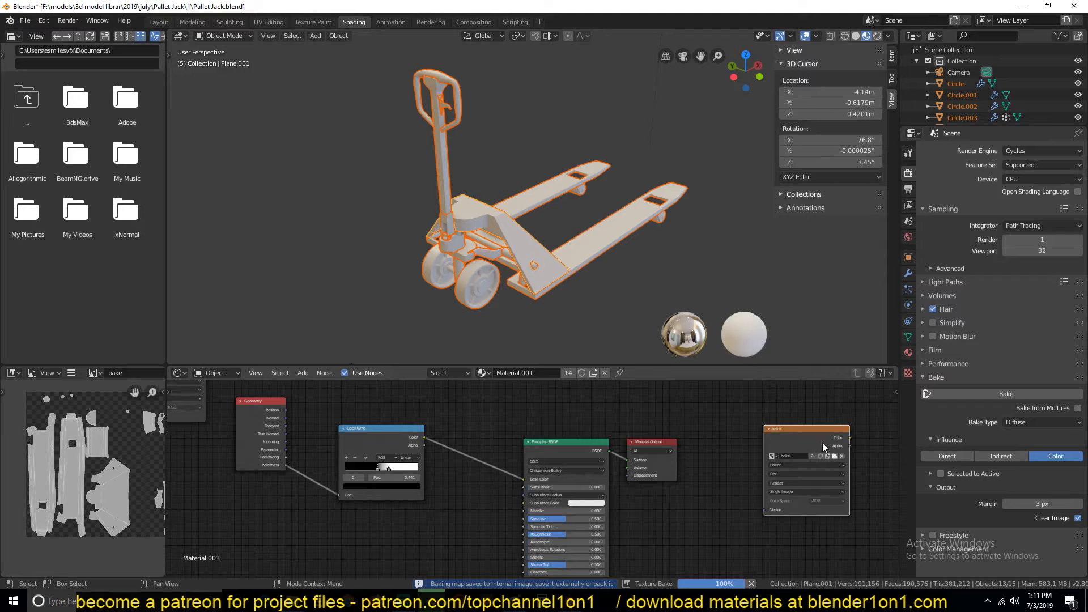
- Show the bake node's image properties in the node editor's sidebar
key("n")
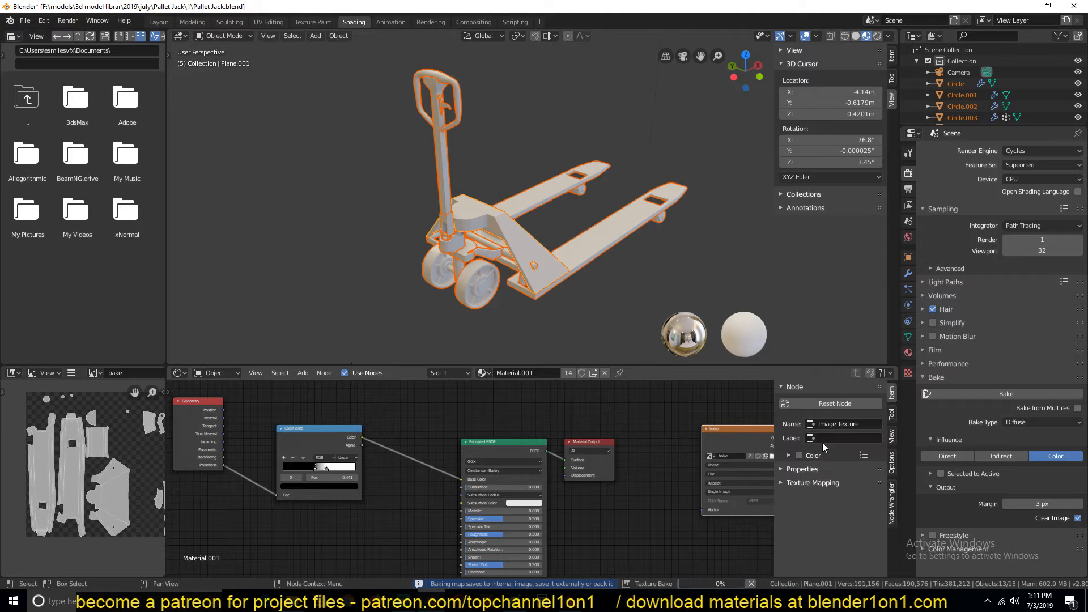
left_click(890, 436)
left_click(891, 414)
left_click(890, 396)
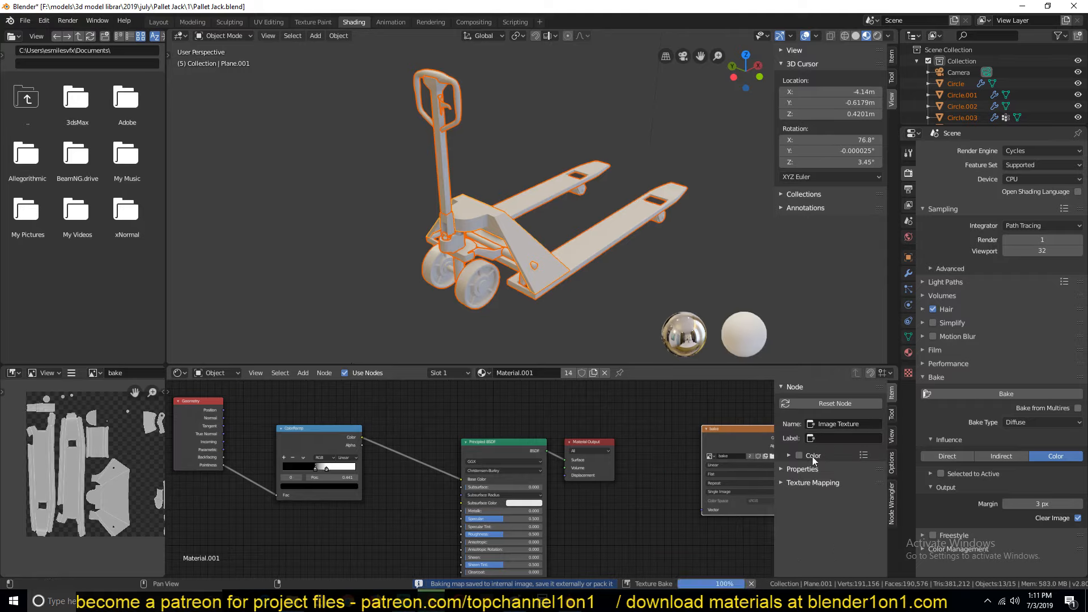
left_click(794, 469)
scroll(397, 334, "up", 3)
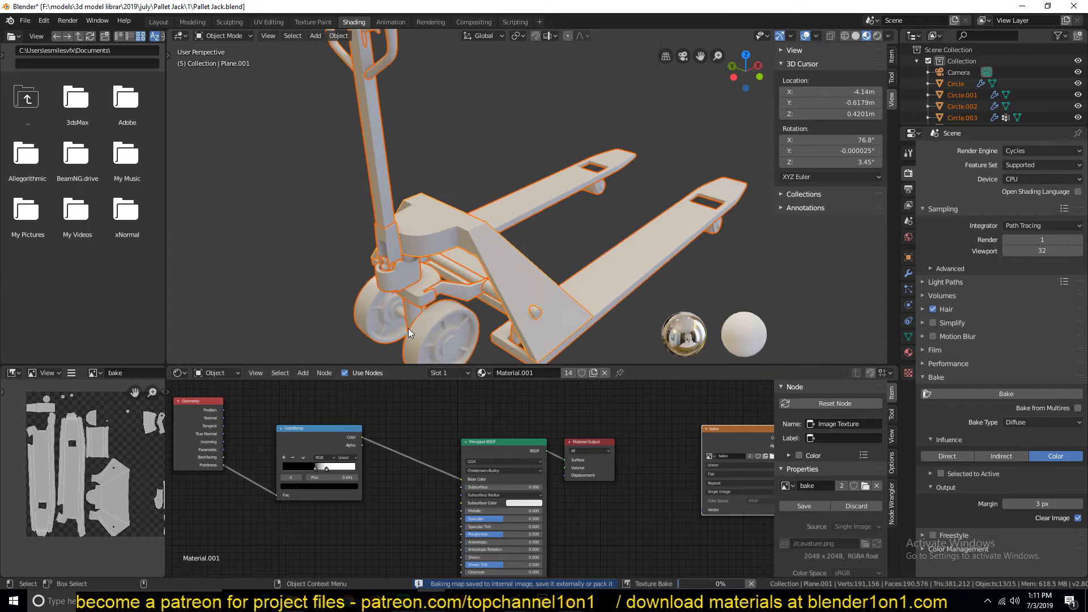
scroll(737, 482, "down", 2)
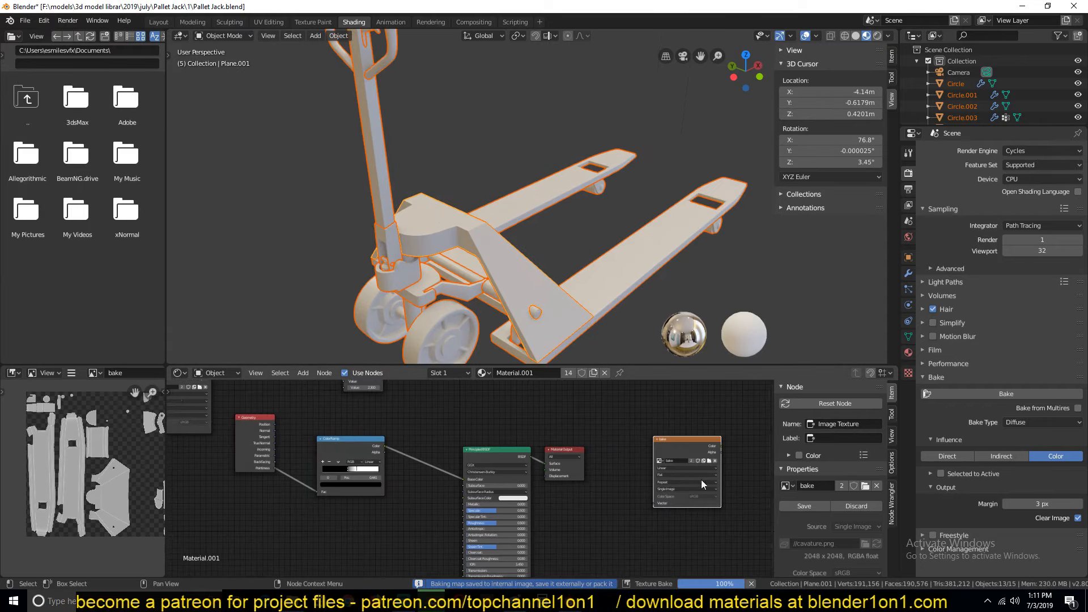
- Cancel the running bake, discard the bake image's unsaved changes and check its resolution in the node properties
middle_click_drag(701, 480, 673, 426)
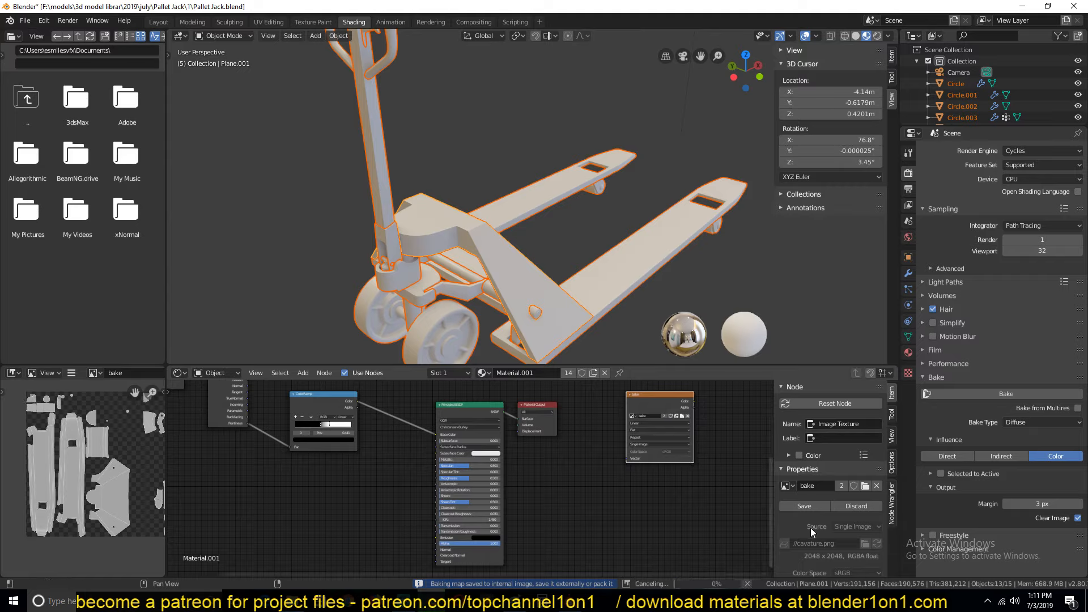
scroll(811, 528, "down", 2)
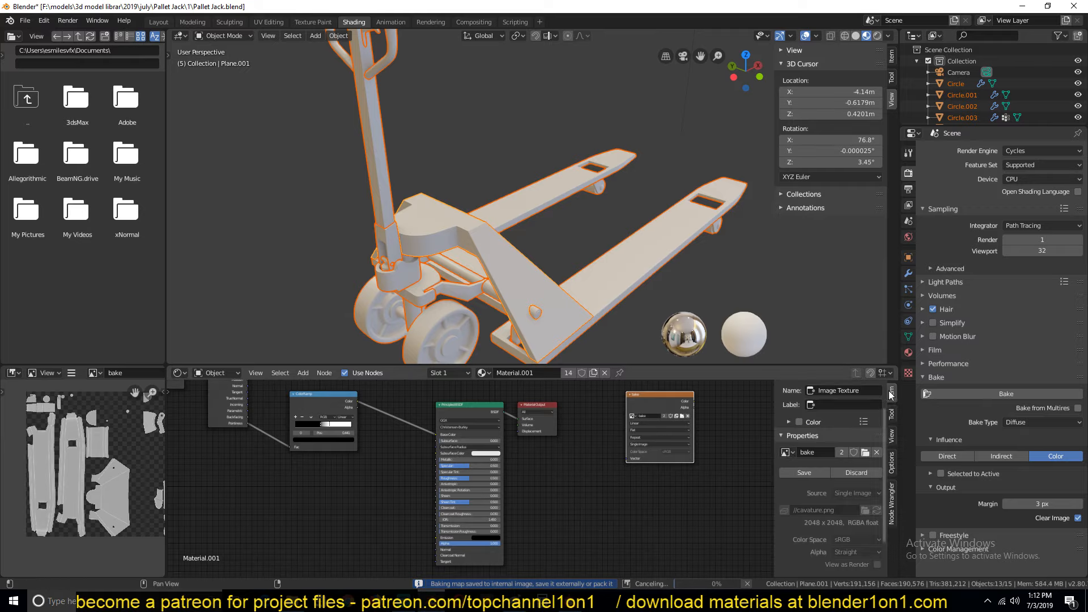
scroll(891, 395, "up", 2)
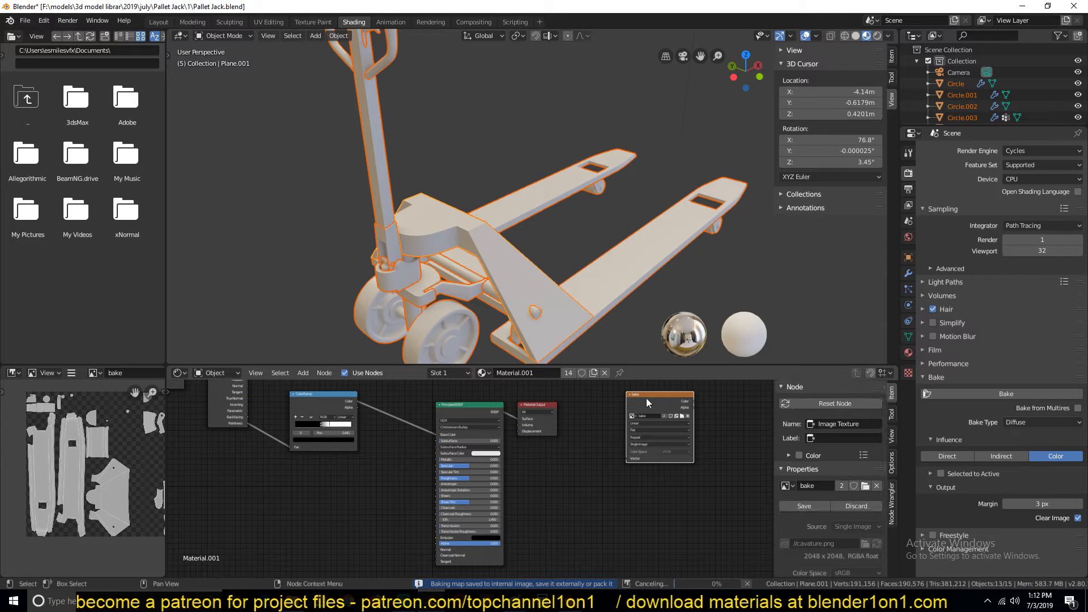
left_click(844, 505)
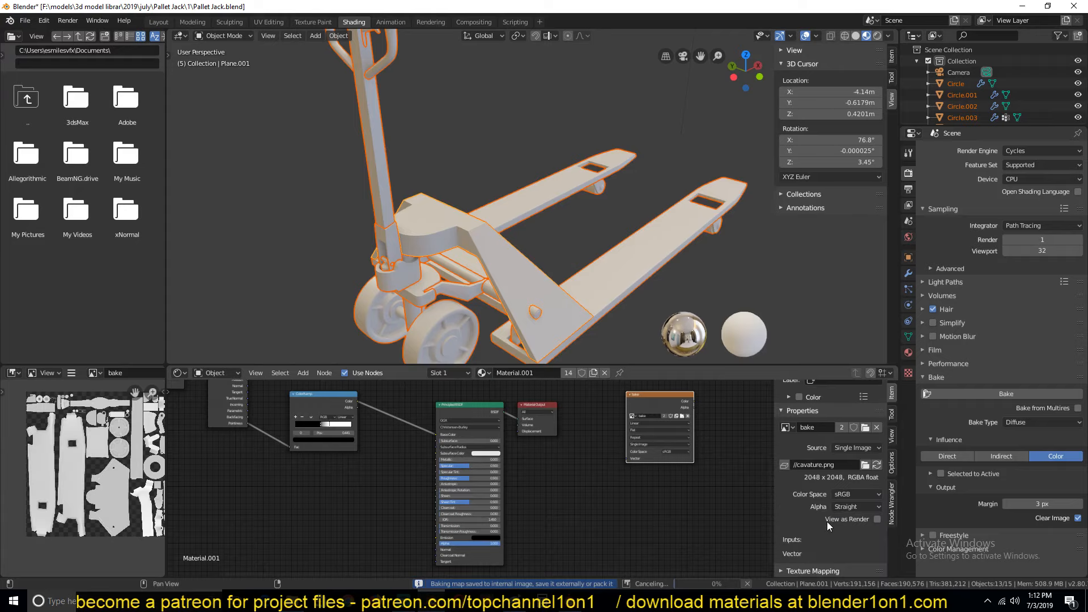
scroll(845, 491, "down", 5)
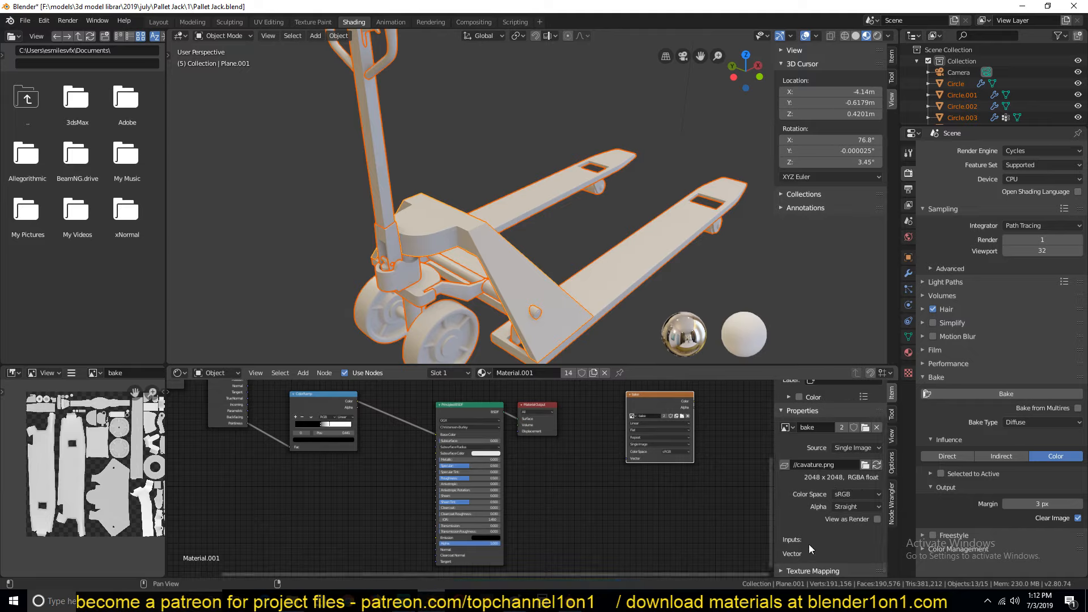
scroll(822, 532, "down", 8)
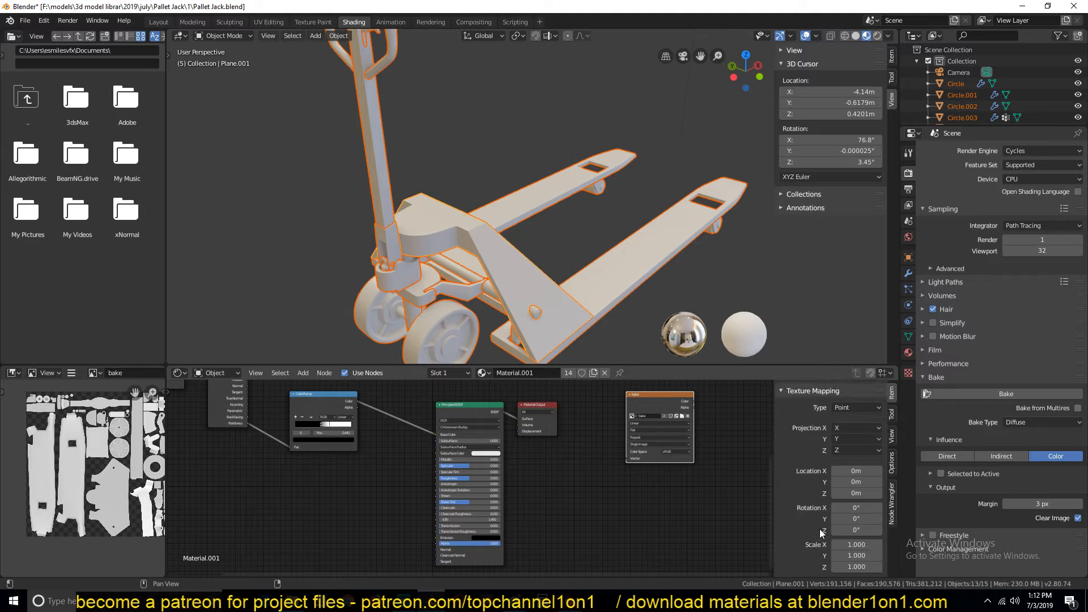
scroll(821, 524, "up", 8)
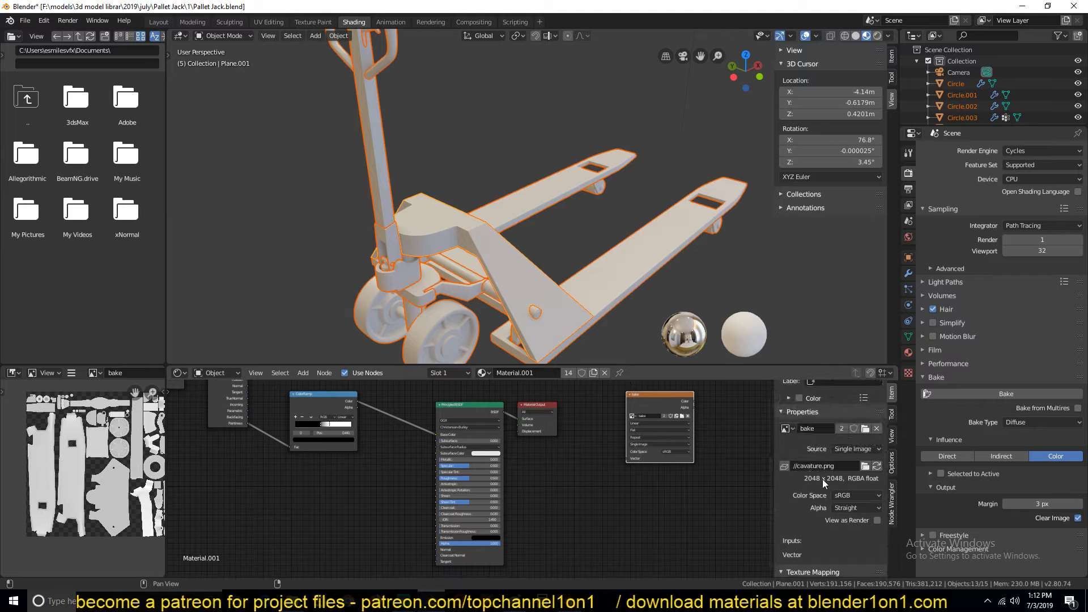
scroll(824, 486, "up", 3)
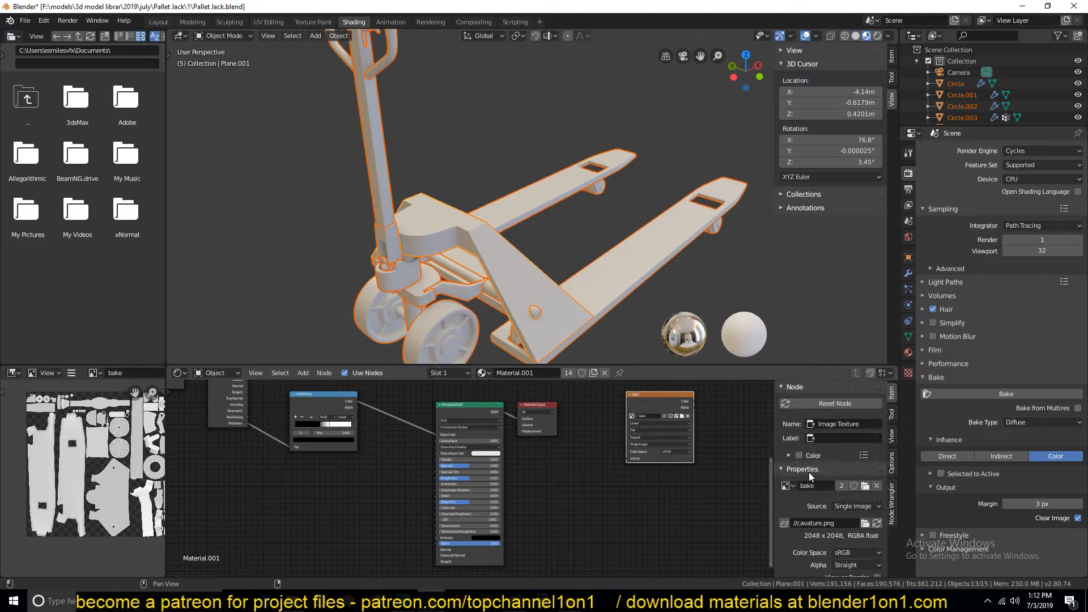
- Delete the bake image node and place a new Image Texture node beside the Material Output
key("x")
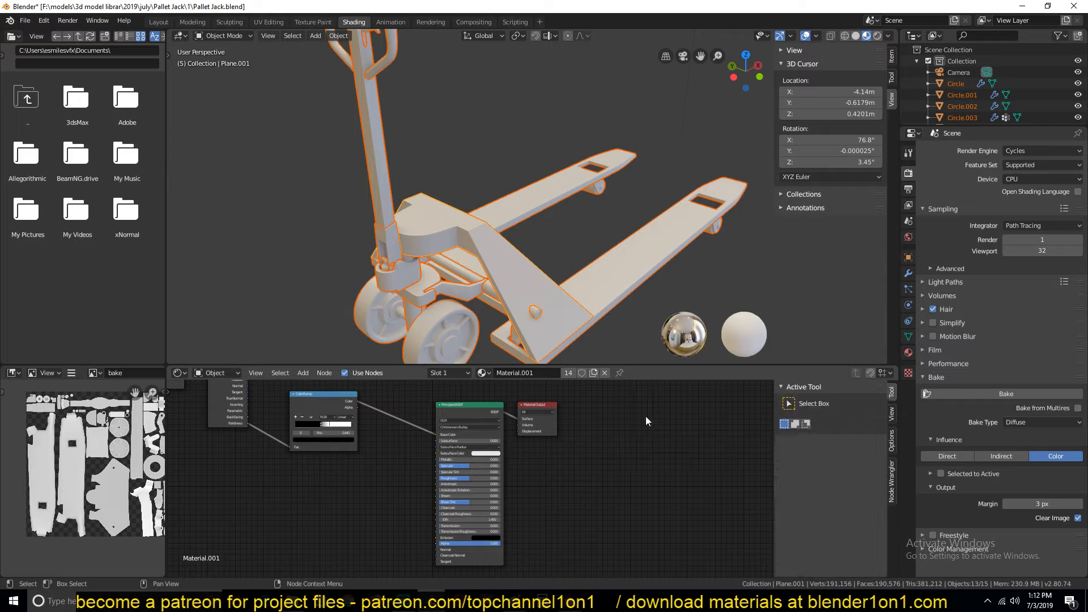
key("shift+a")
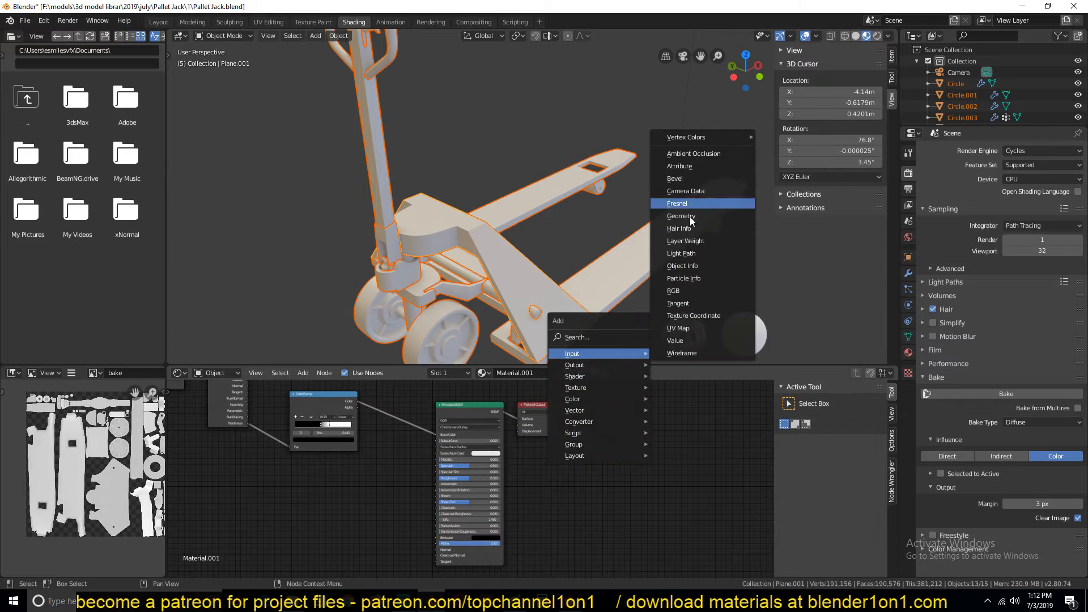
mouse_move(583, 390)
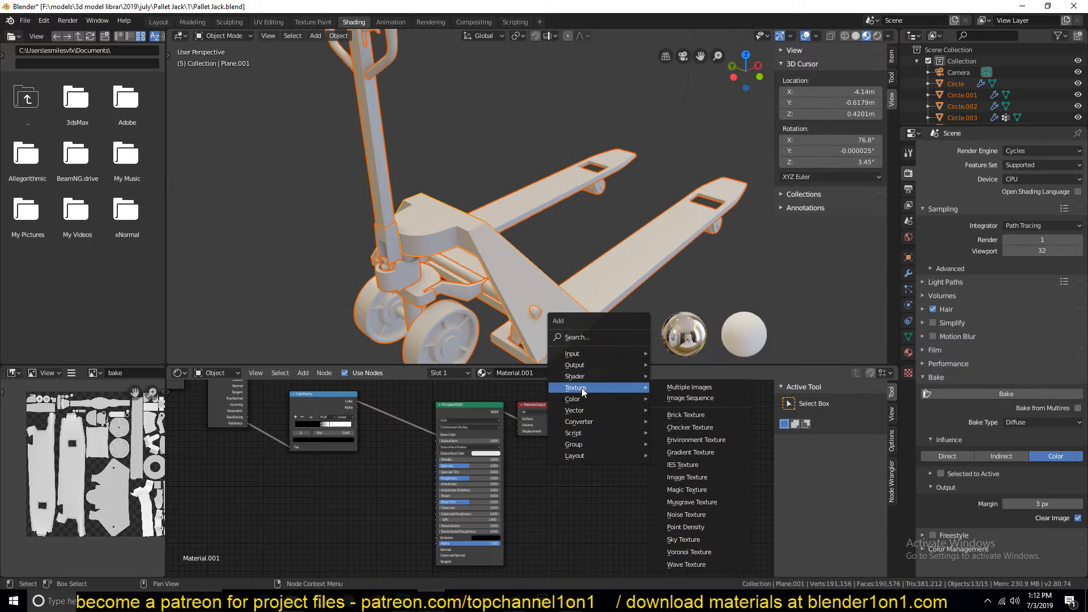
left_click(691, 477)
left_click(641, 428)
scroll(646, 460, "up", 2)
middle_click_drag(646, 461, 576, 439)
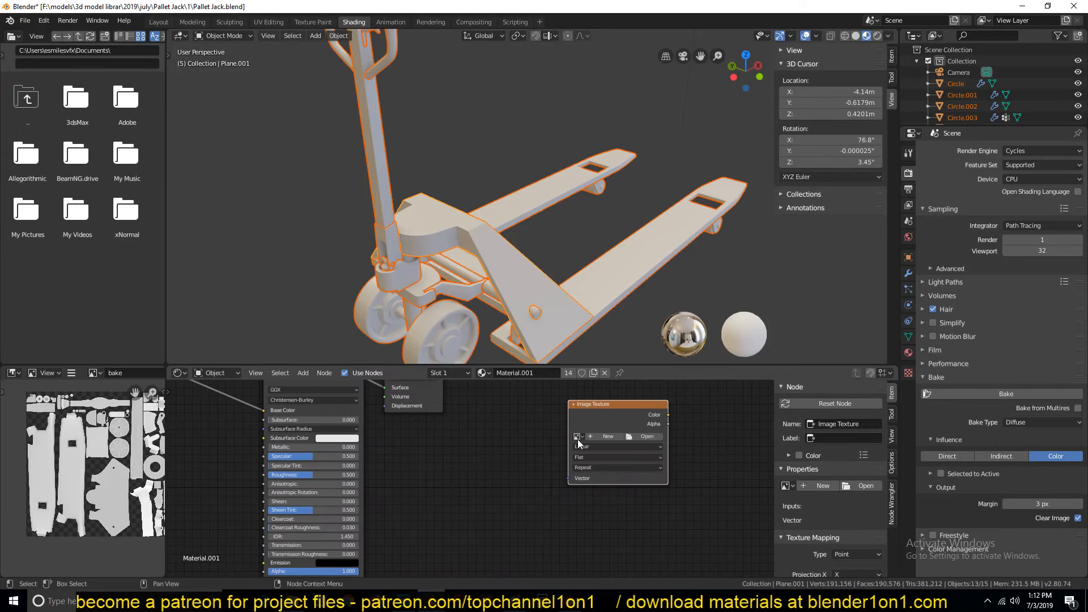
- Create a 4096 x 4096 px, 32-bit float UV Grid image named cav in the Image Texture node
left_click(607, 437)
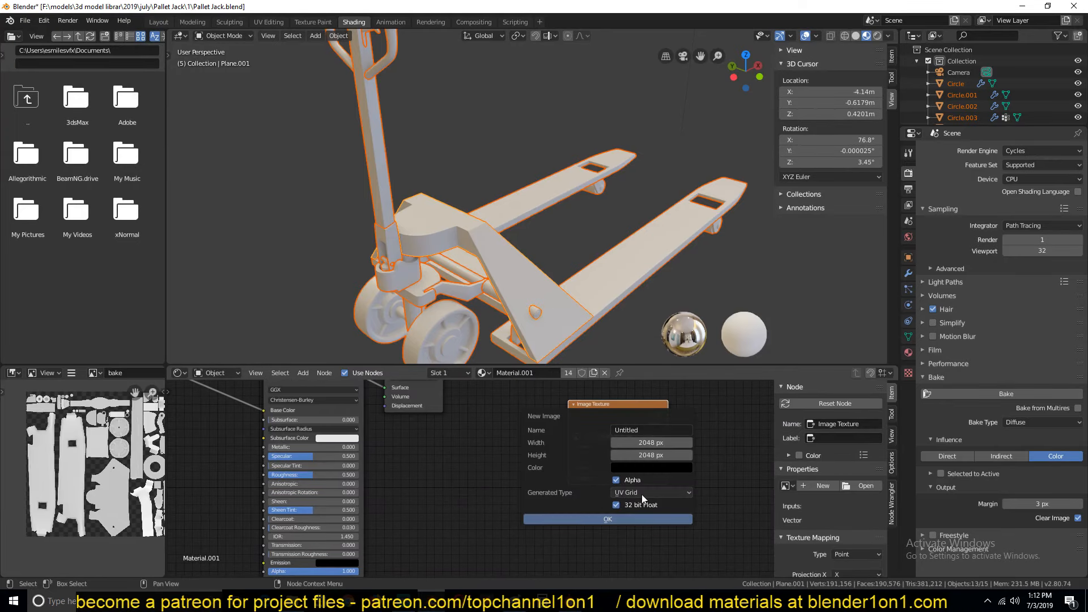
left_click(648, 443)
left_click(636, 454)
key("Return")
left_click(644, 432)
key("Return")
key("Return")
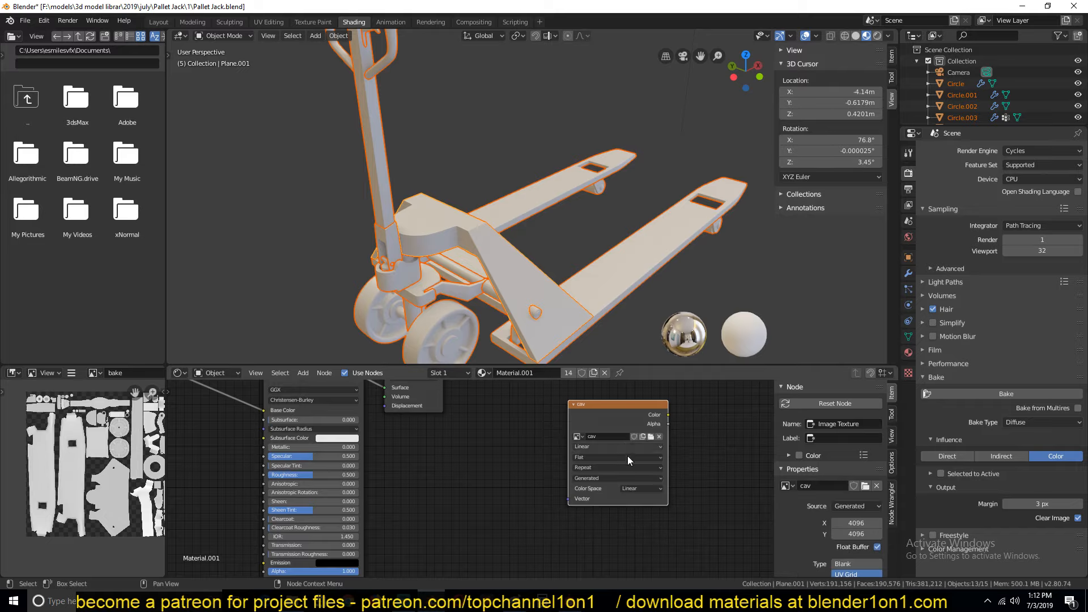